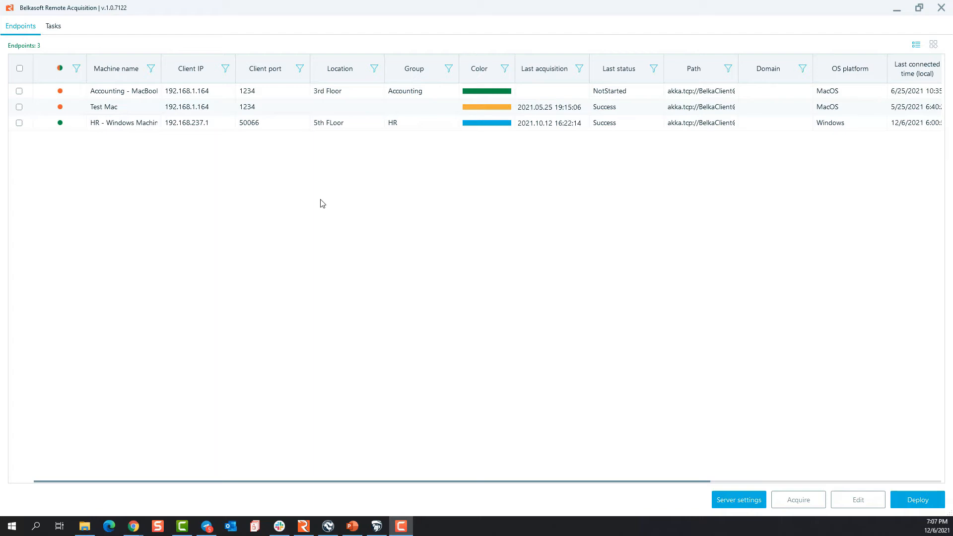
Open the server settings, consult the Server settings section of the user reference, and close both without changes
click(731, 502)
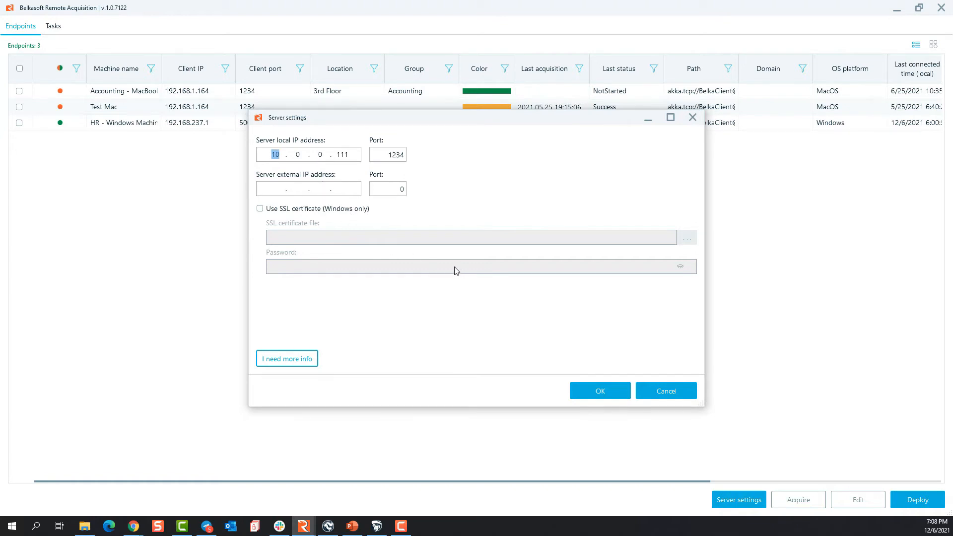
click(300, 366)
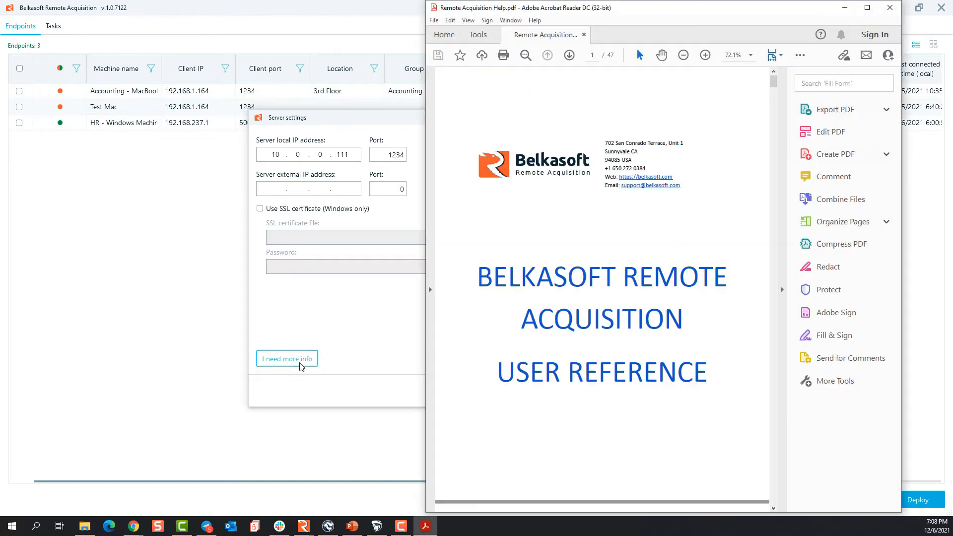
drag(775, 79, 776, 88)
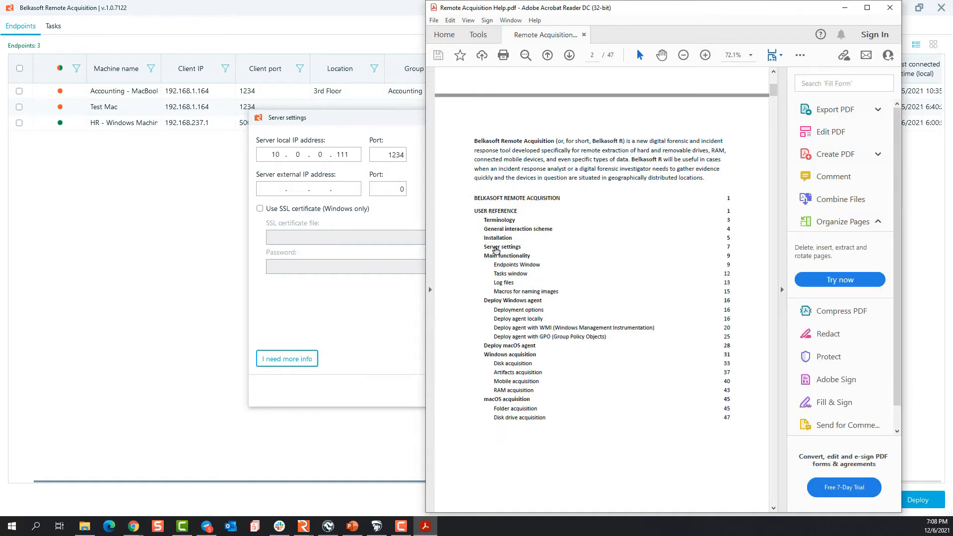
click(496, 248)
scroll(526, 140, down, 8)
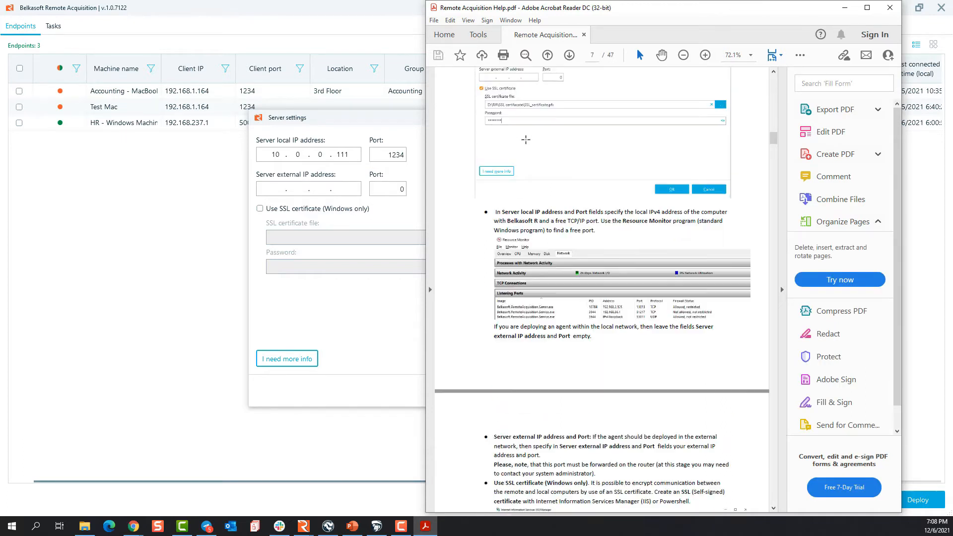
click(891, 8)
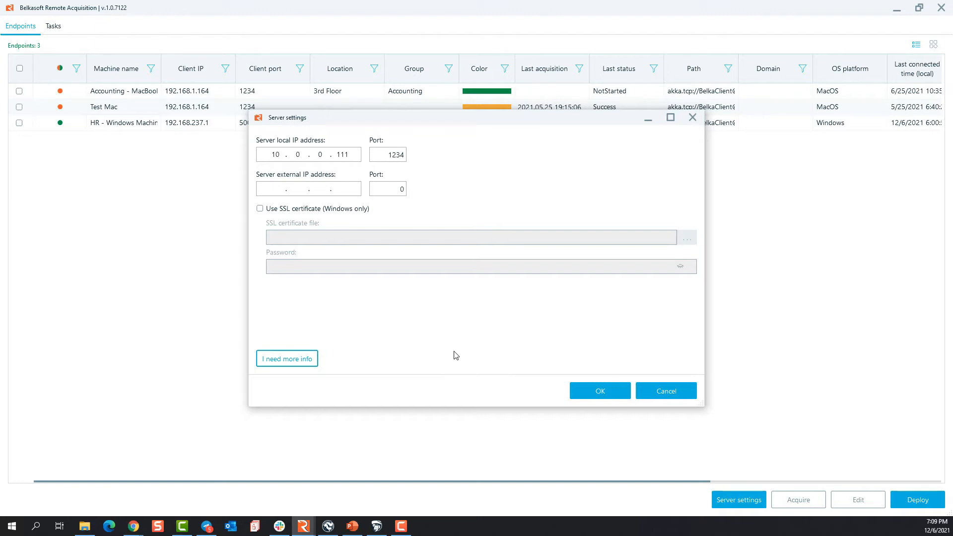
click(692, 118)
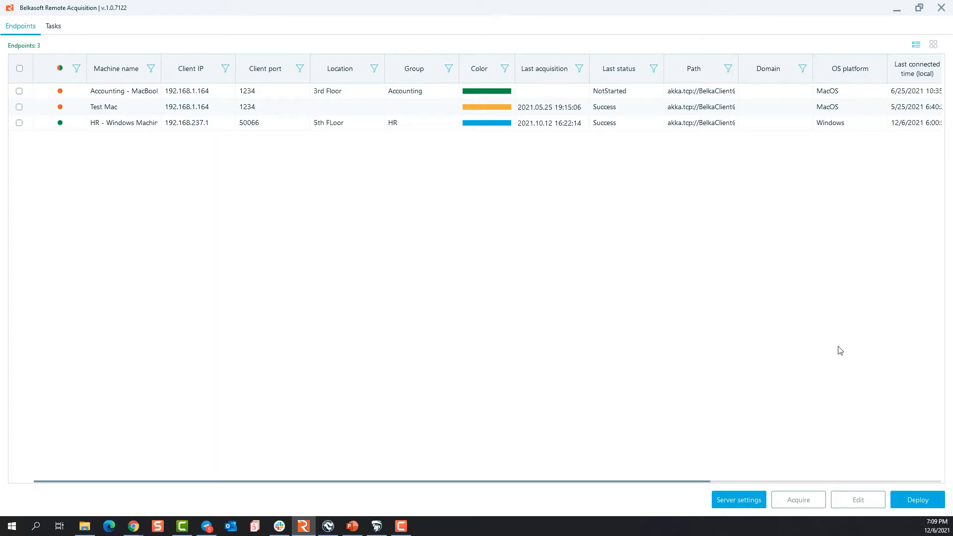
Start deploying a Windows agent for endpoints in the same address range and view the available deployment types
click(925, 504)
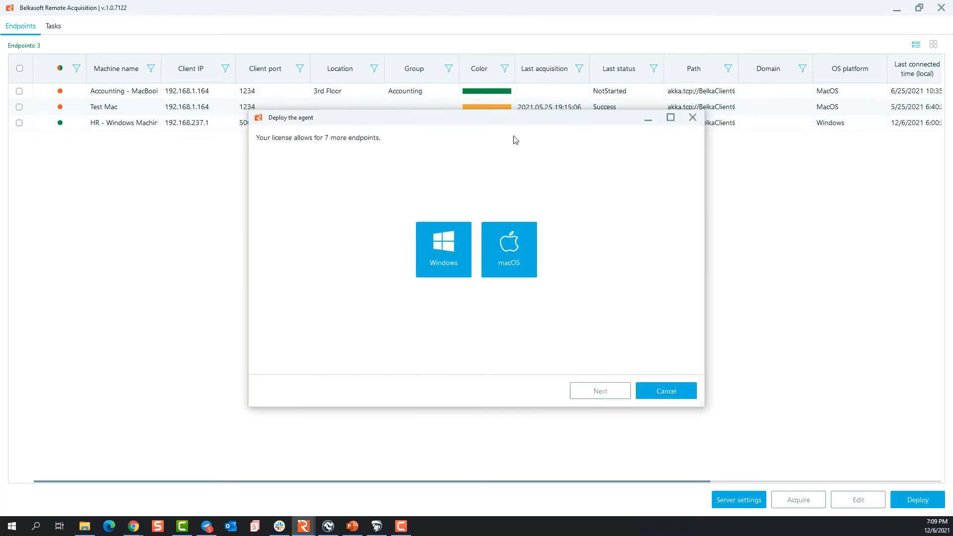
drag(499, 124, 500, 165)
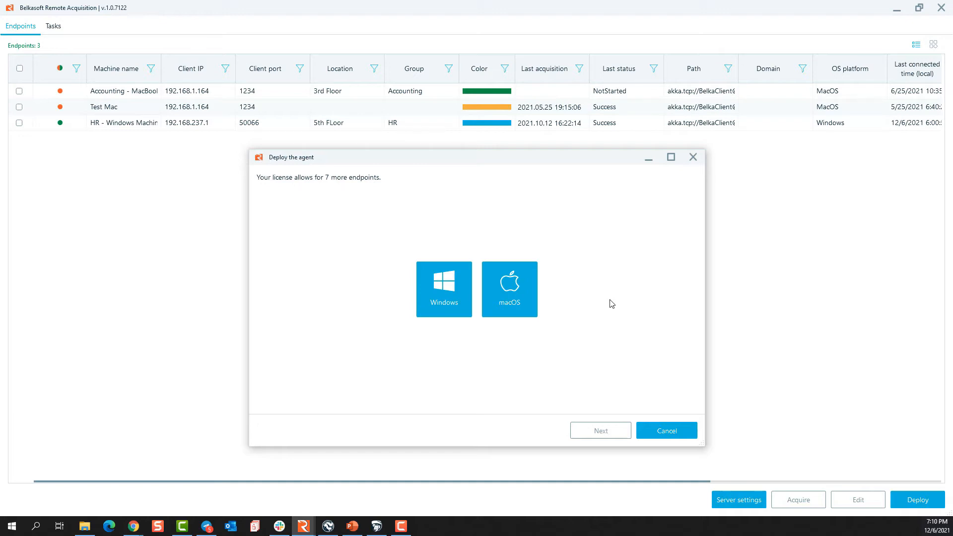
click(446, 285)
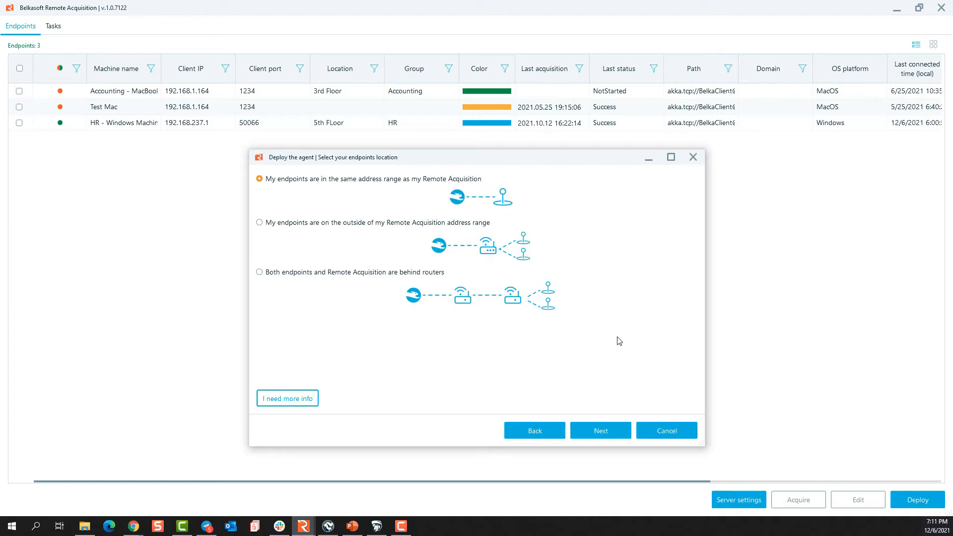
click(424, 233)
click(274, 273)
click(418, 187)
click(595, 436)
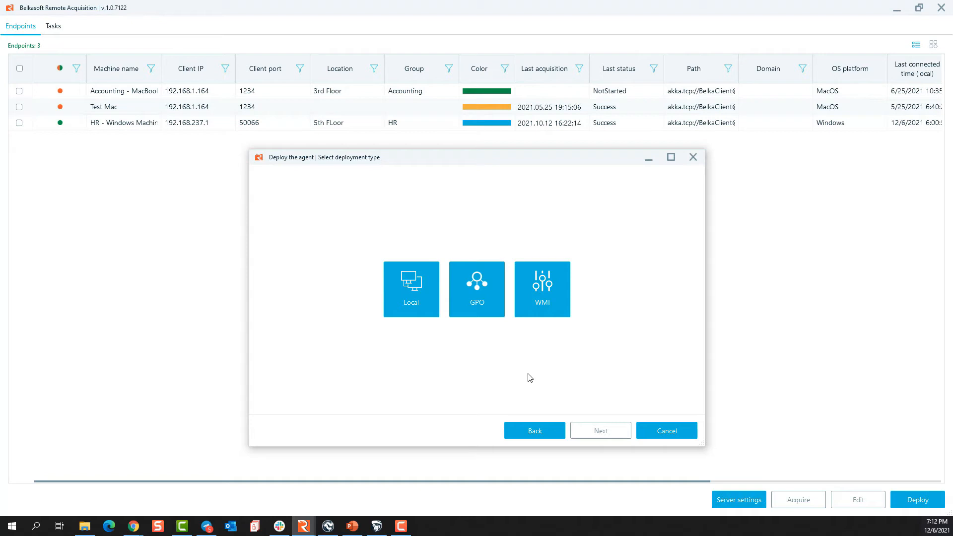
Go back and view the deployment types for Windows endpoints outside the Remote Acquisition address range
click(535, 431)
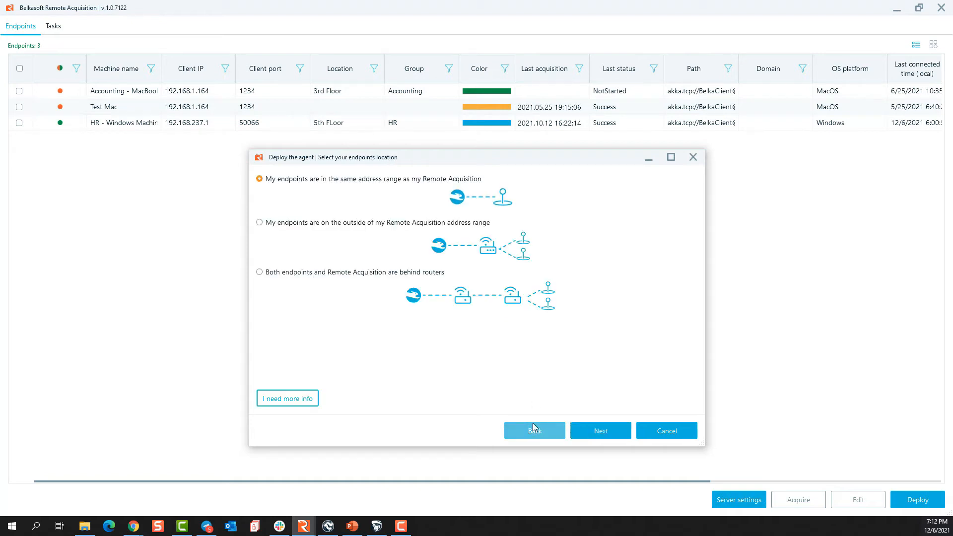
click(365, 226)
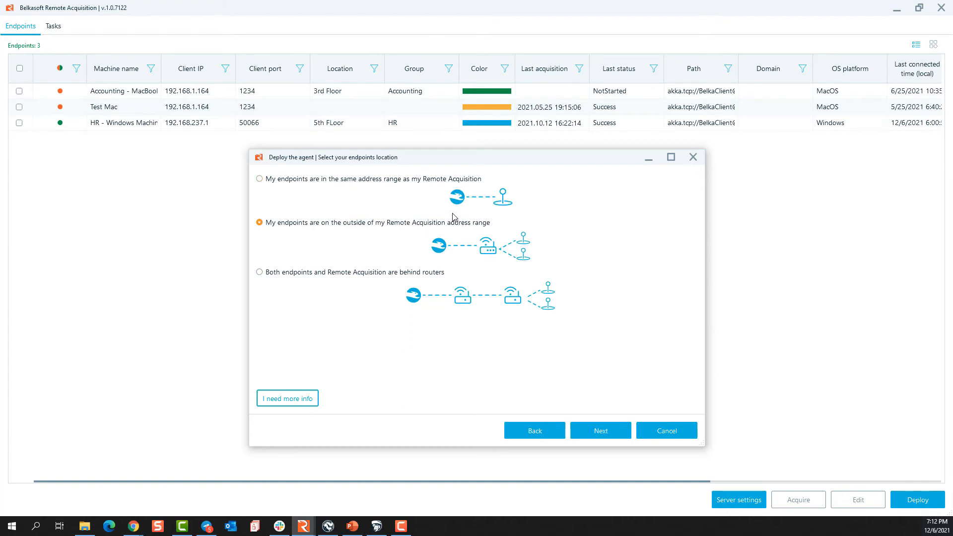
click(604, 431)
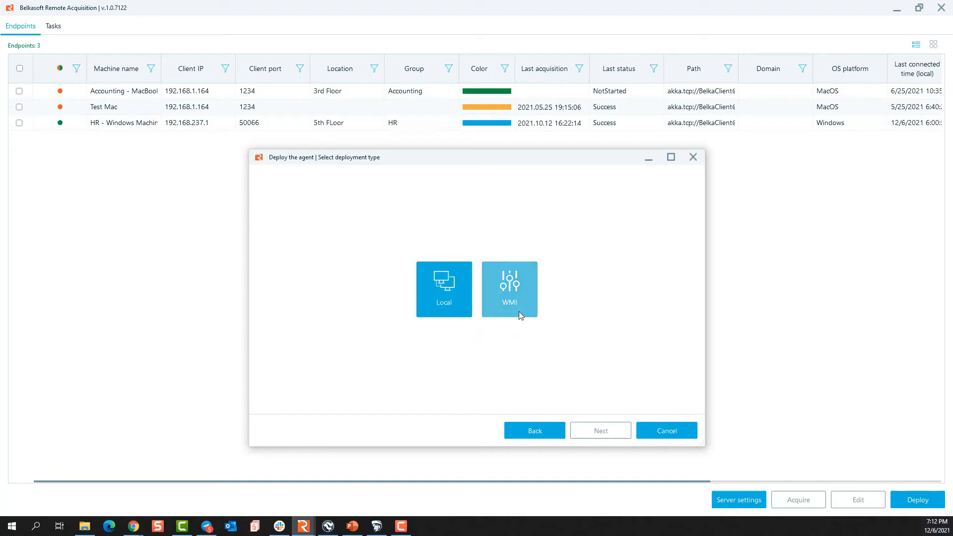
View the WMI router configuration for Windows endpoints with both sides behind routers, and return to the endpoint location choices
click(529, 429)
click(305, 277)
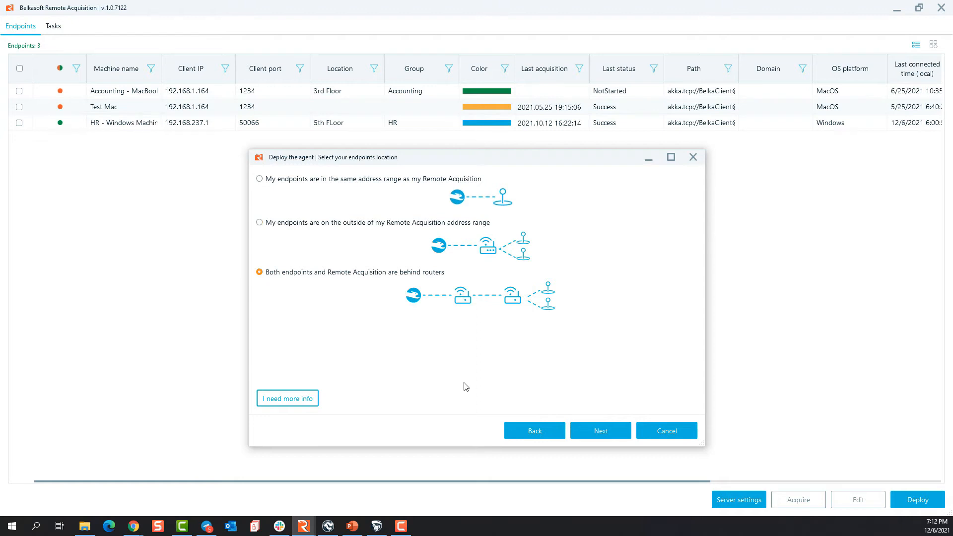
click(591, 431)
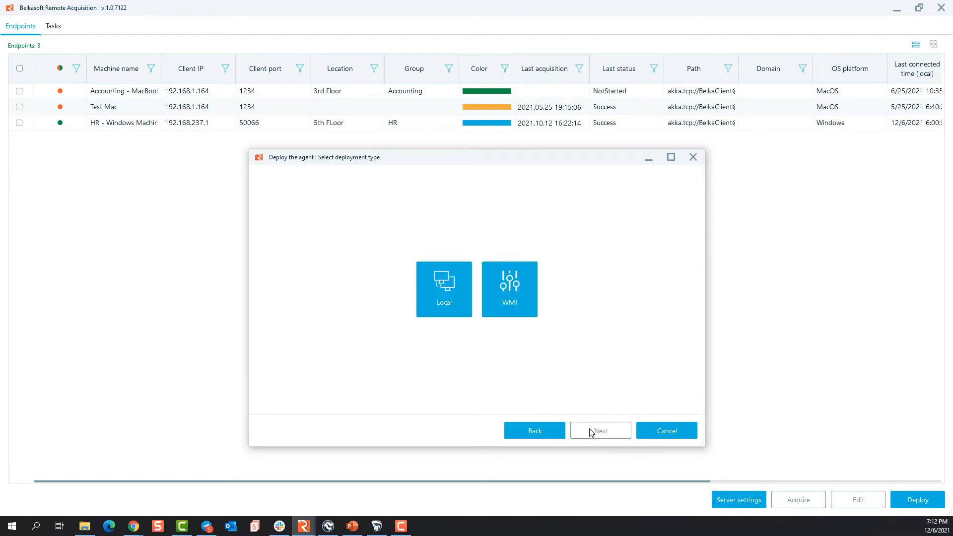
click(520, 302)
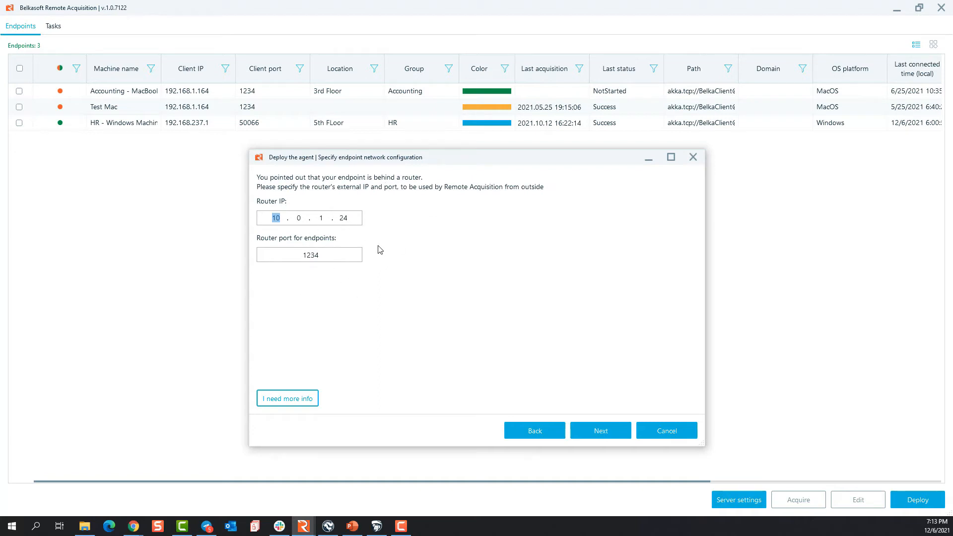
click(555, 429)
click(546, 431)
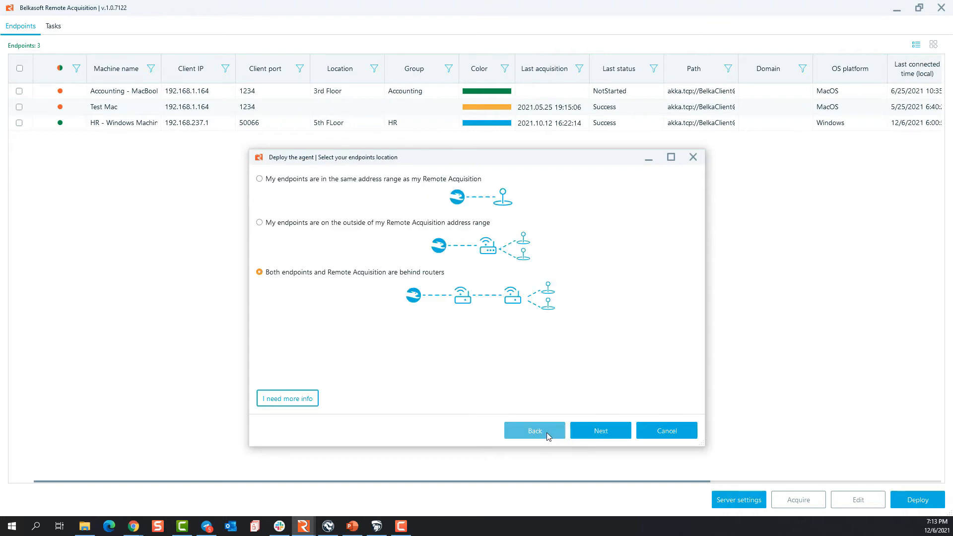
Review the macOS agent's endpoint location choices and the deployment type for the same address range, and close the deployment wizard
click(533, 430)
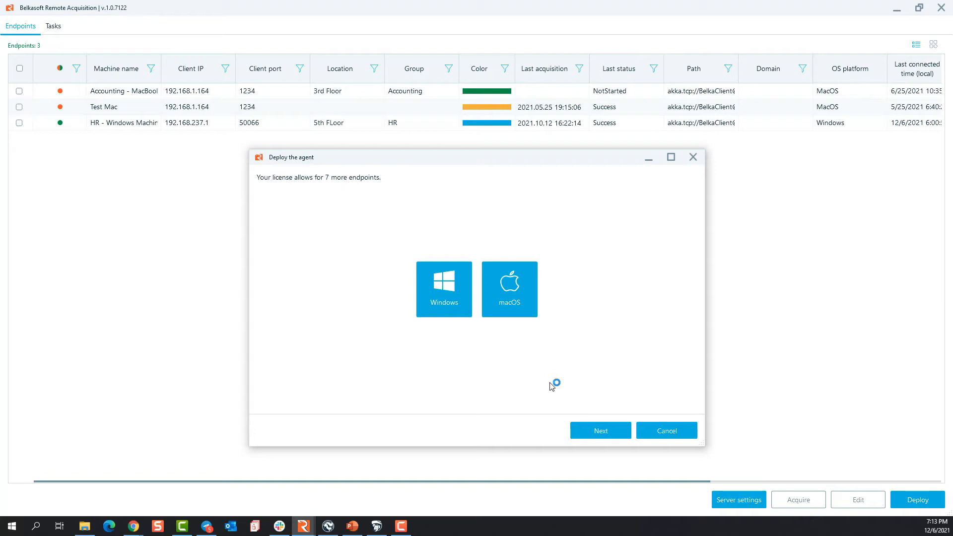
click(522, 287)
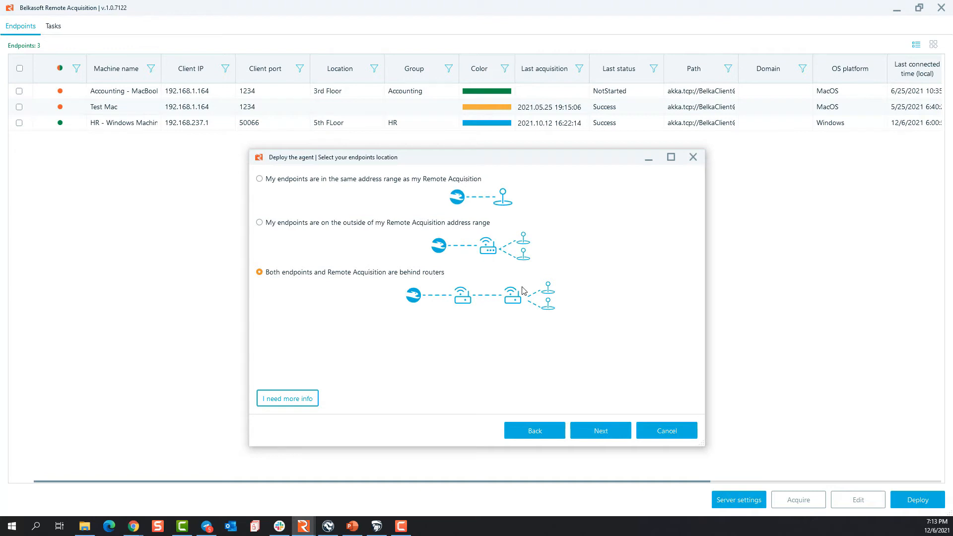
click(305, 180)
click(305, 223)
click(308, 273)
click(308, 228)
click(315, 181)
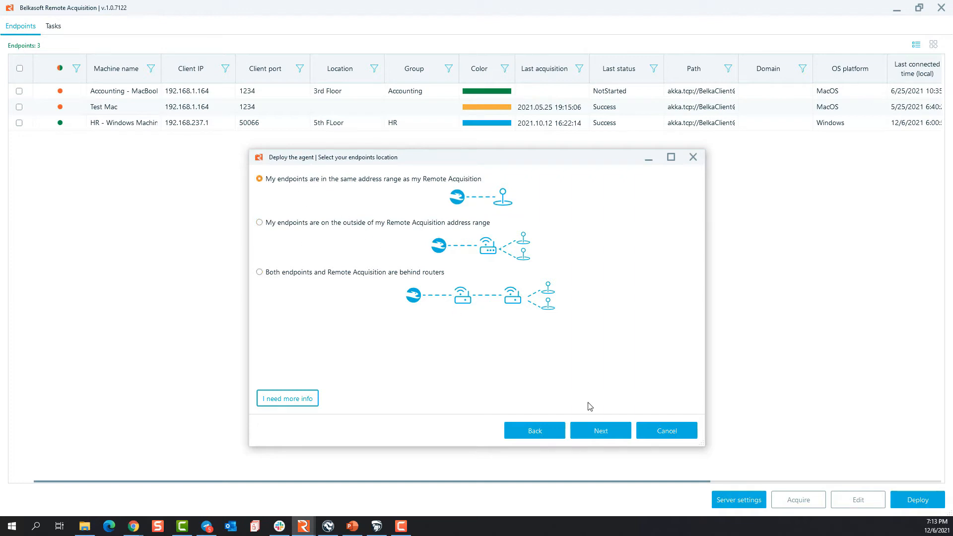
click(594, 430)
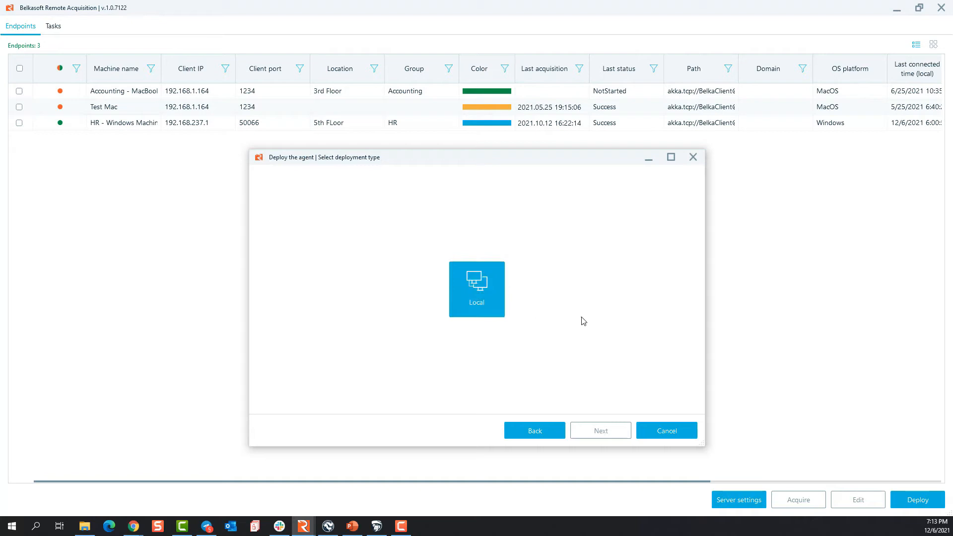
click(543, 430)
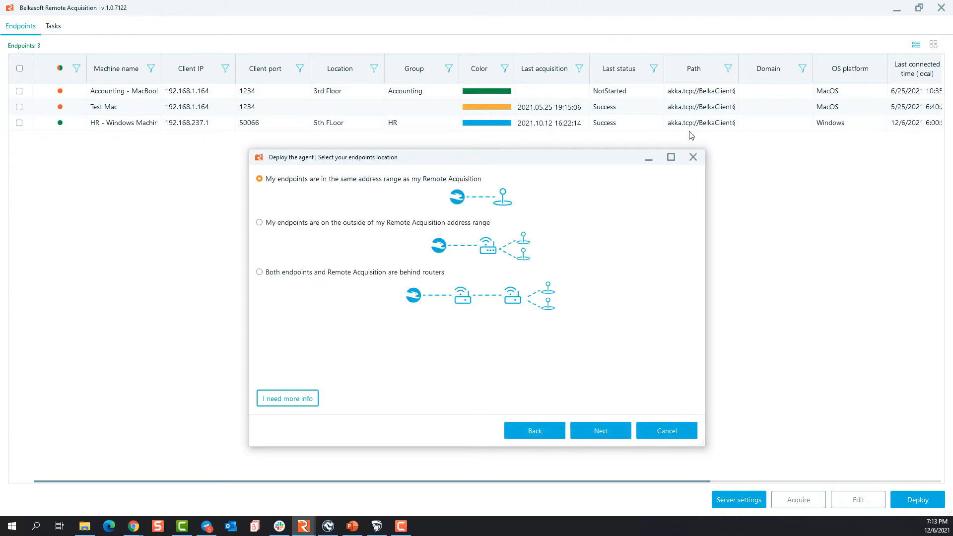
click(700, 160)
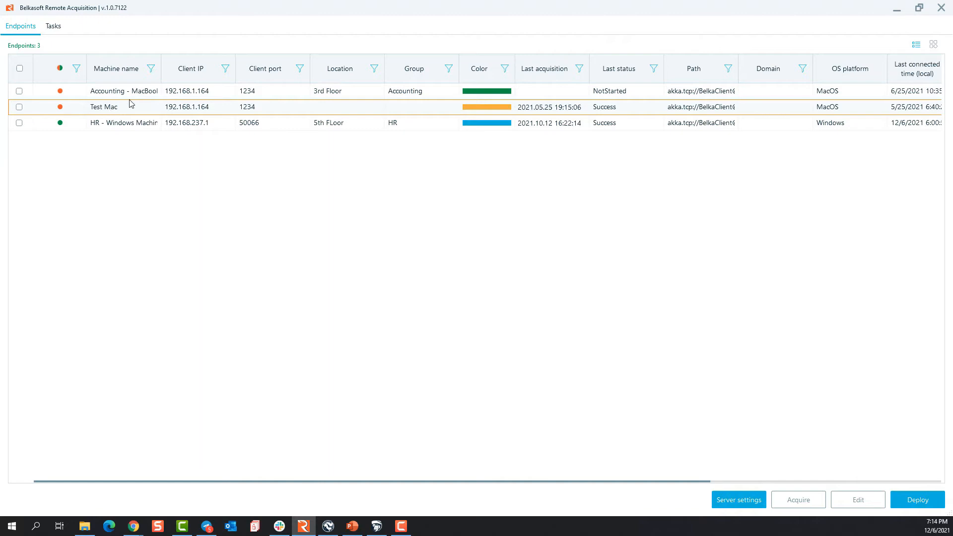
Widen the Machine name column in the endpoints table to fit the full names
drag(161, 68, 211, 68)
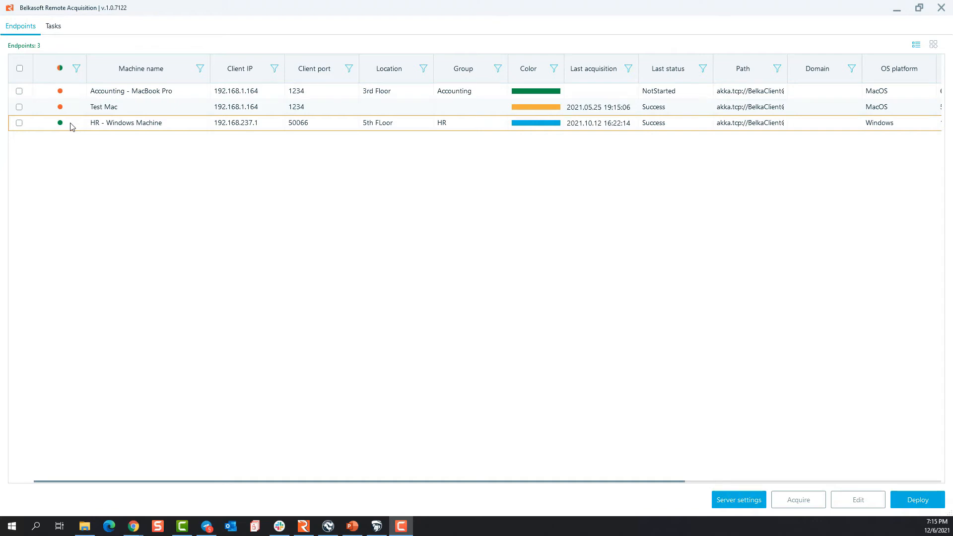
Review the editable details of the Accounting - MacBook Pro endpoint, close them without saving, and look through the table's remaining columns
click(113, 94)
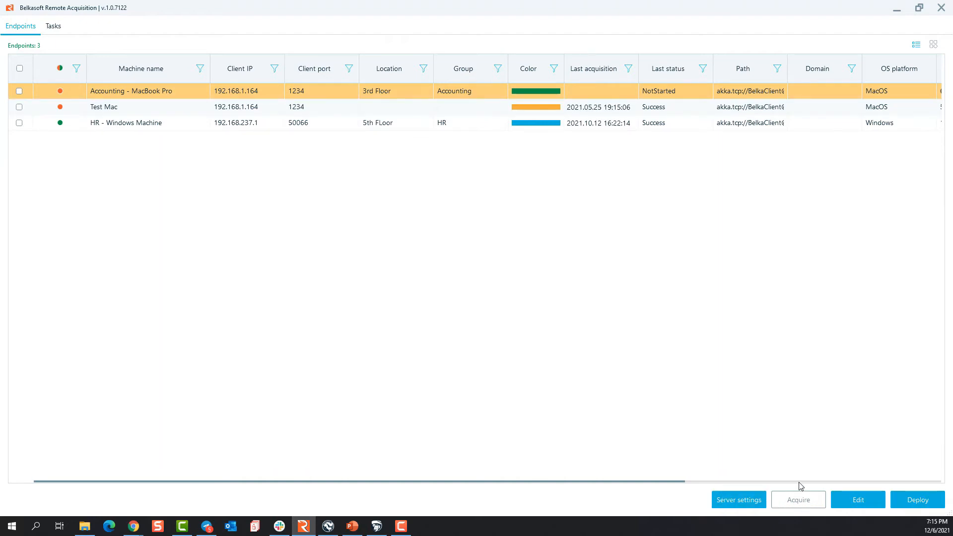
click(864, 498)
drag(472, 159, 467, 129)
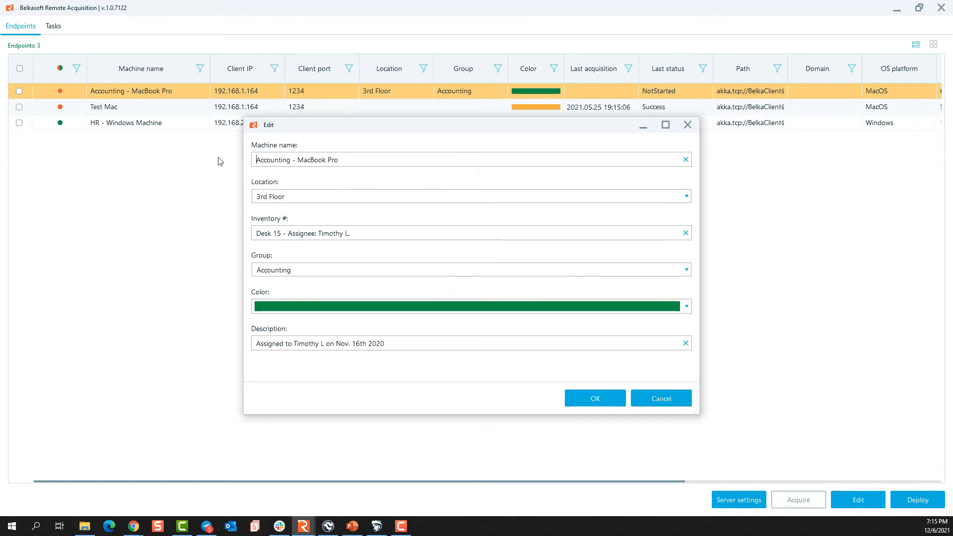
drag(386, 233, 324, 233)
click(365, 270)
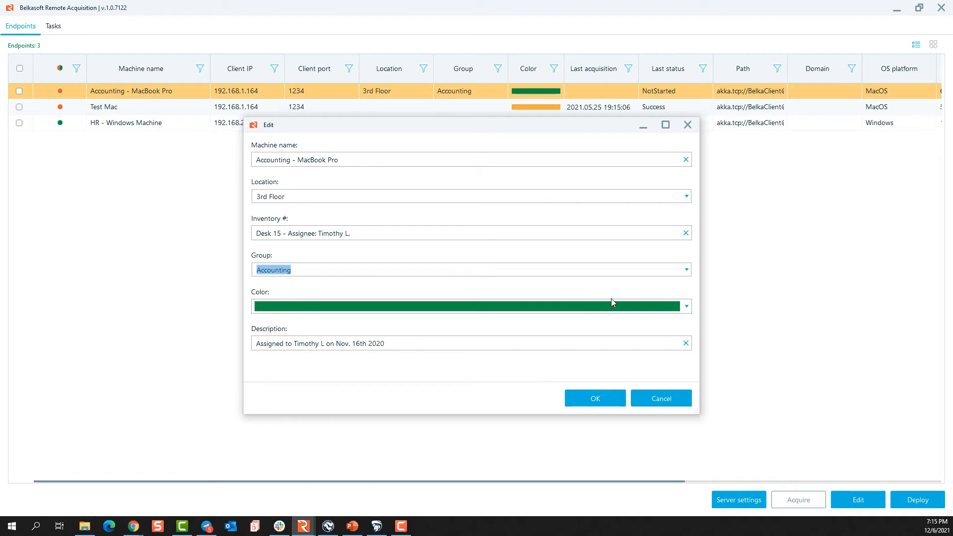
click(687, 307)
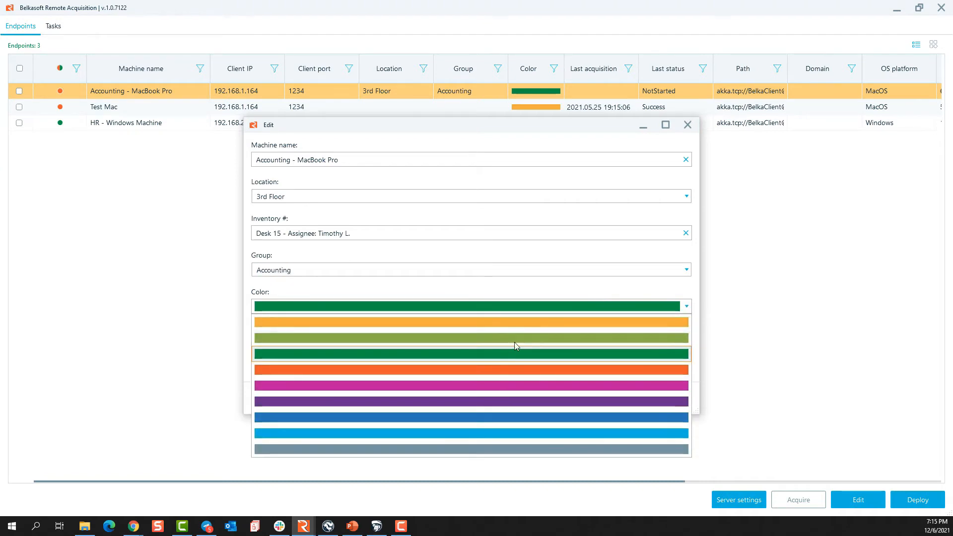
click(514, 350)
drag(399, 343, 172, 336)
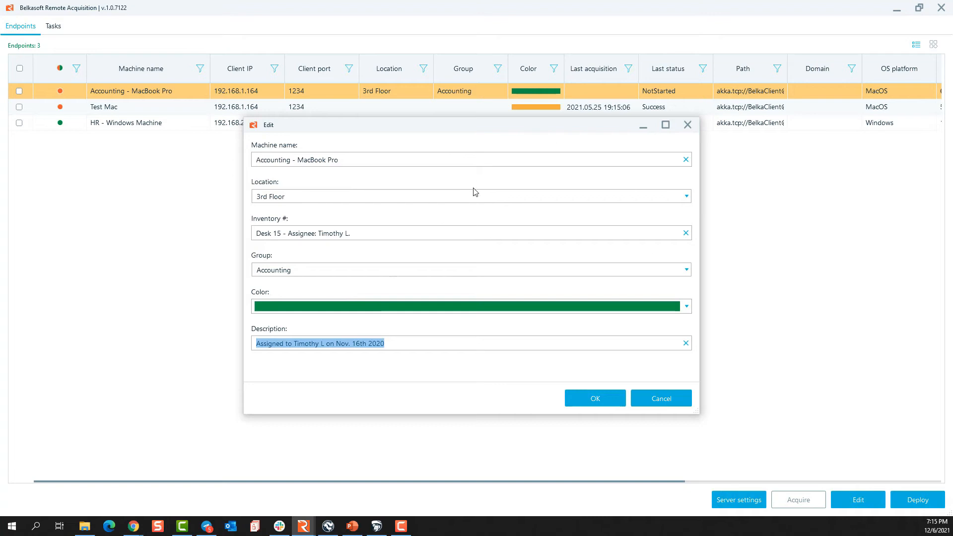
click(691, 126)
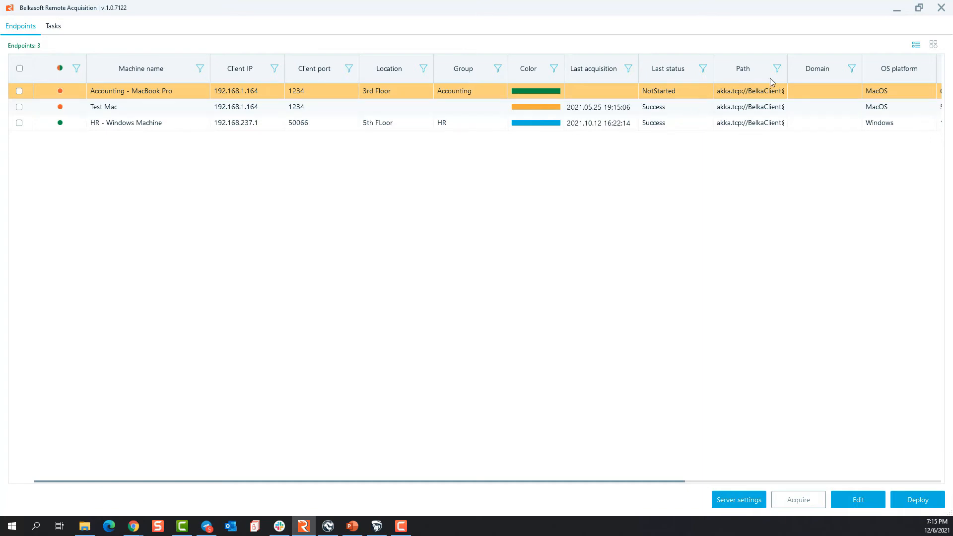
drag(553, 482, 720, 482)
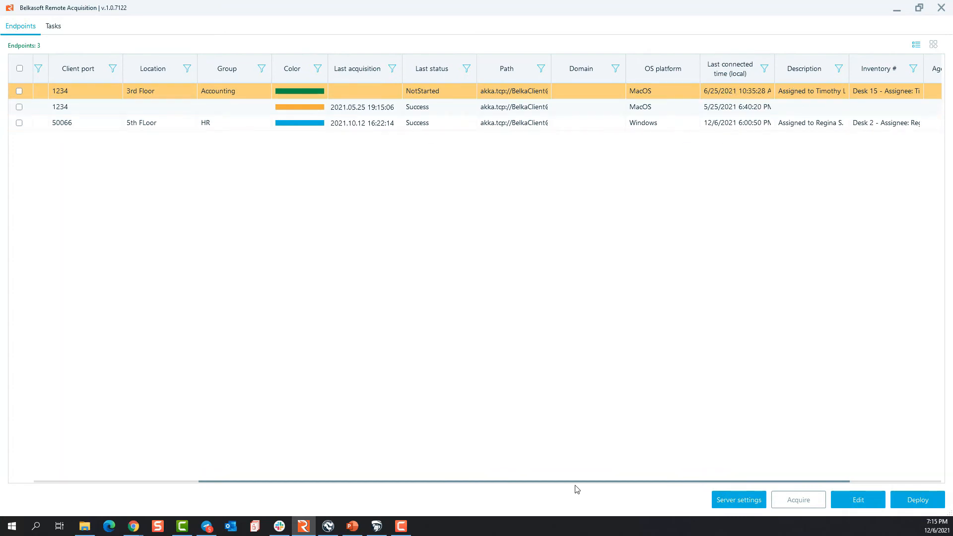
drag(576, 482, 342, 478)
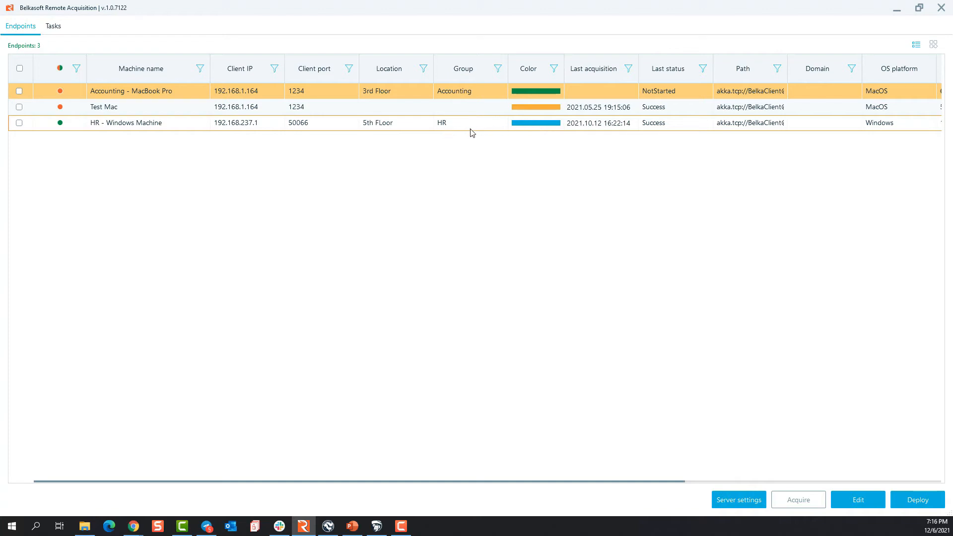
Filter the endpoints list to the blue color only, and reset the filter to its default
click(556, 71)
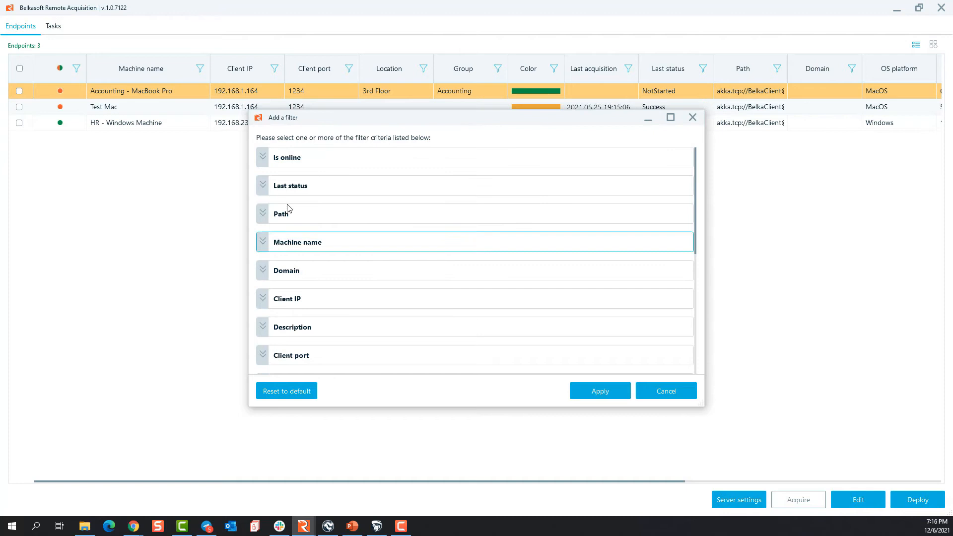
scroll(278, 248, down, 2)
scroll(259, 342, down, 5)
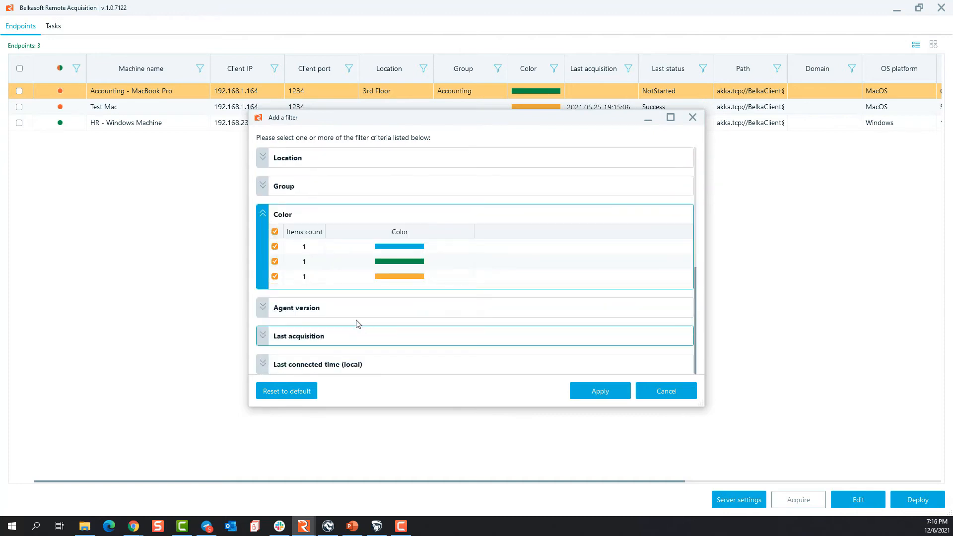
click(275, 261)
click(275, 276)
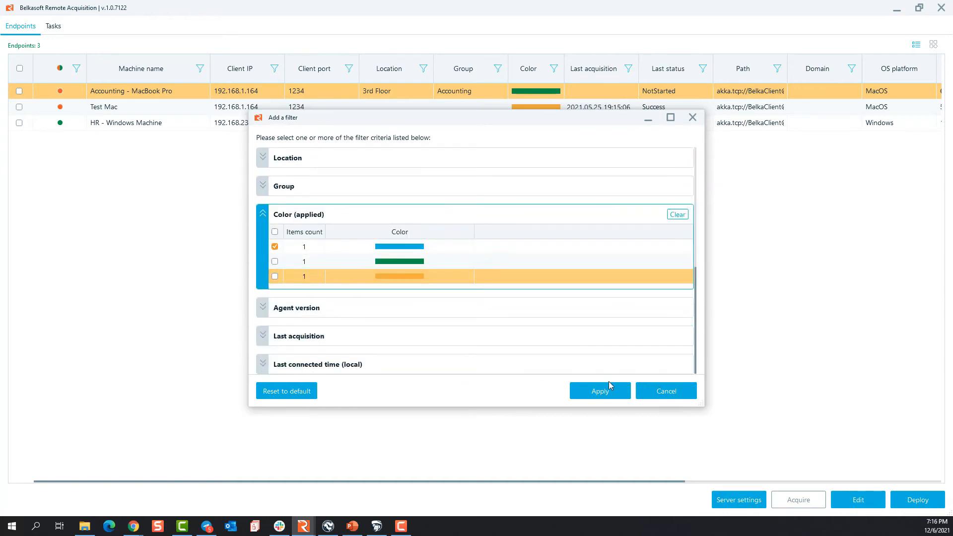
click(600, 391)
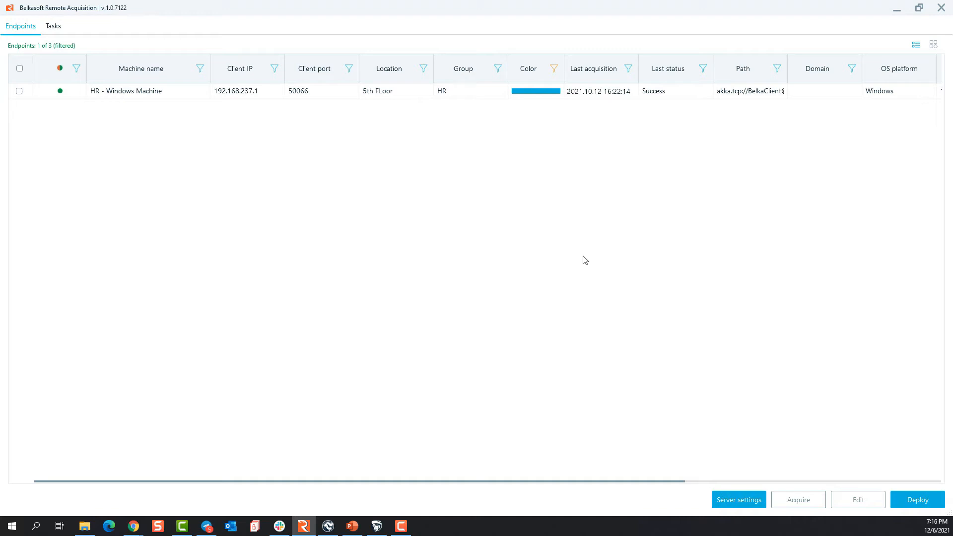
click(554, 70)
click(281, 388)
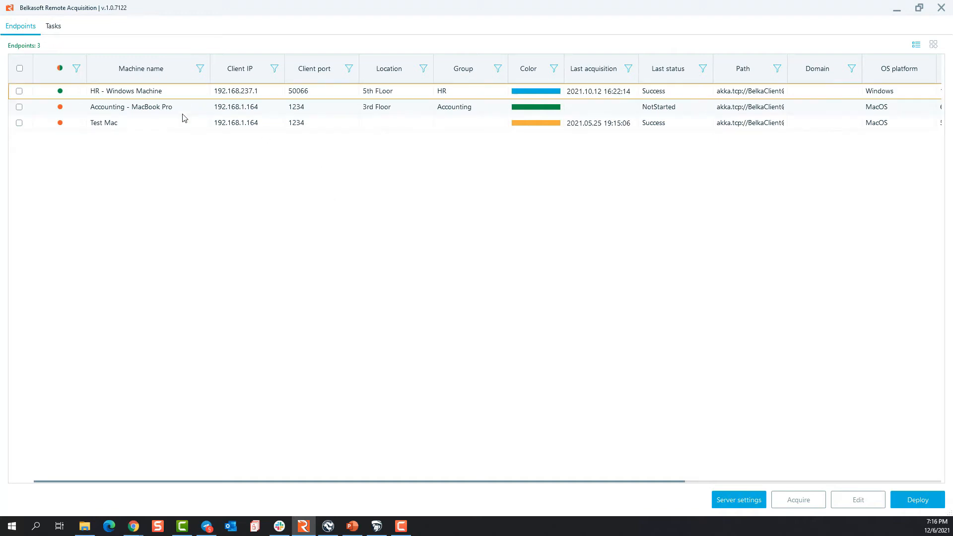
View the endpoints as cards, and return to the table view
click(933, 45)
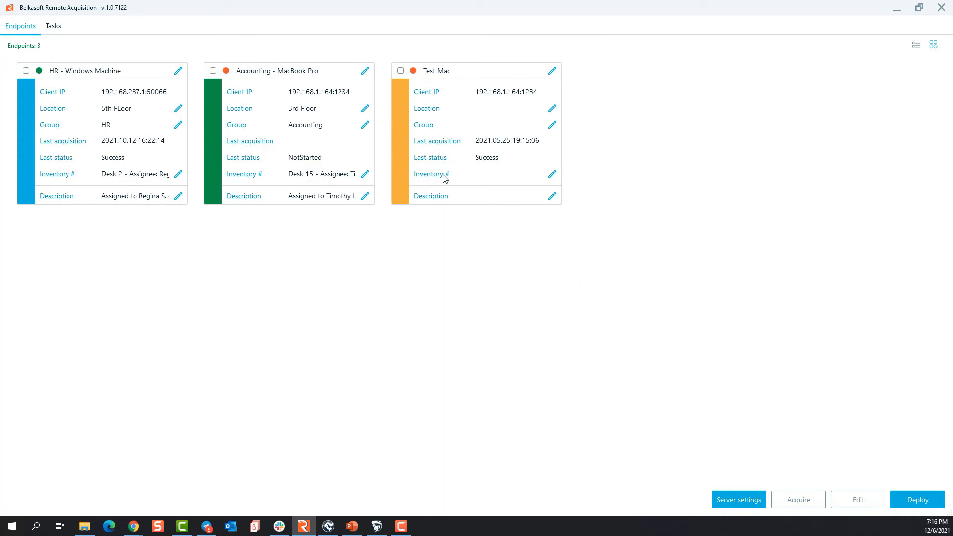
click(917, 46)
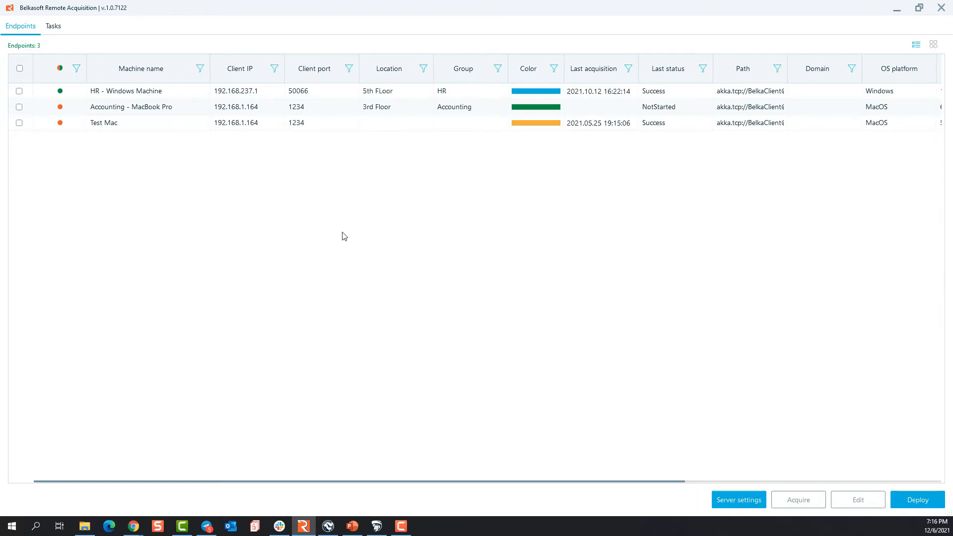
Review the editable details of the HR - Windows Machine endpoint and close them without saving
click(321, 111)
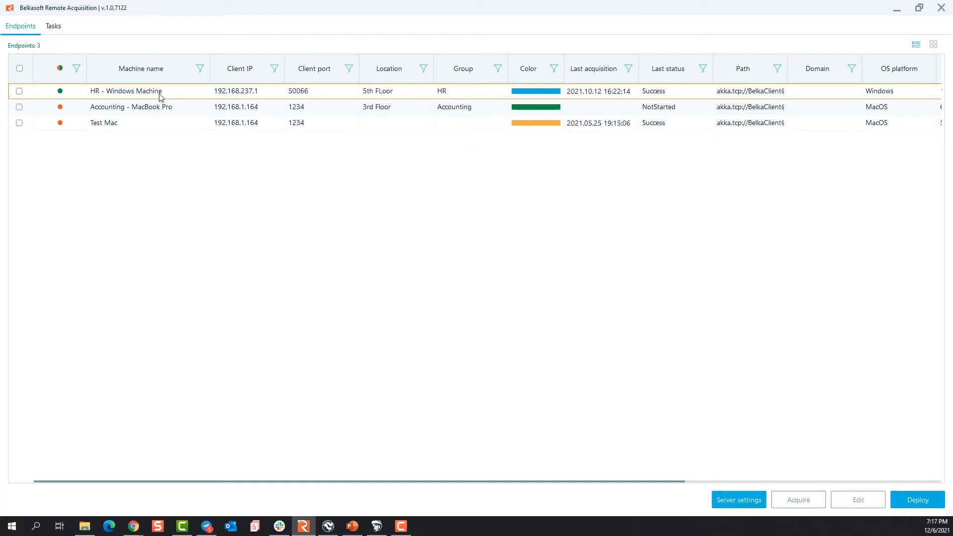
click(113, 95)
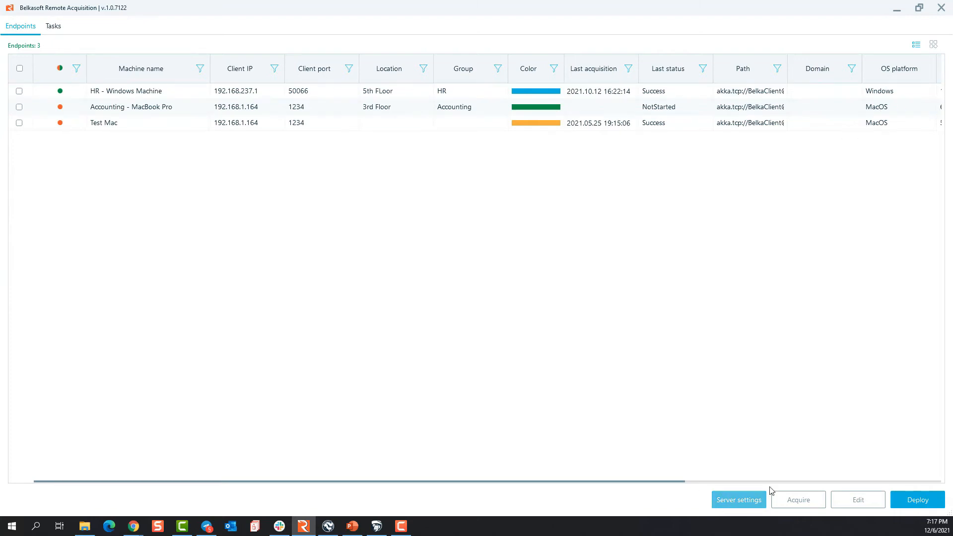
click(383, 93)
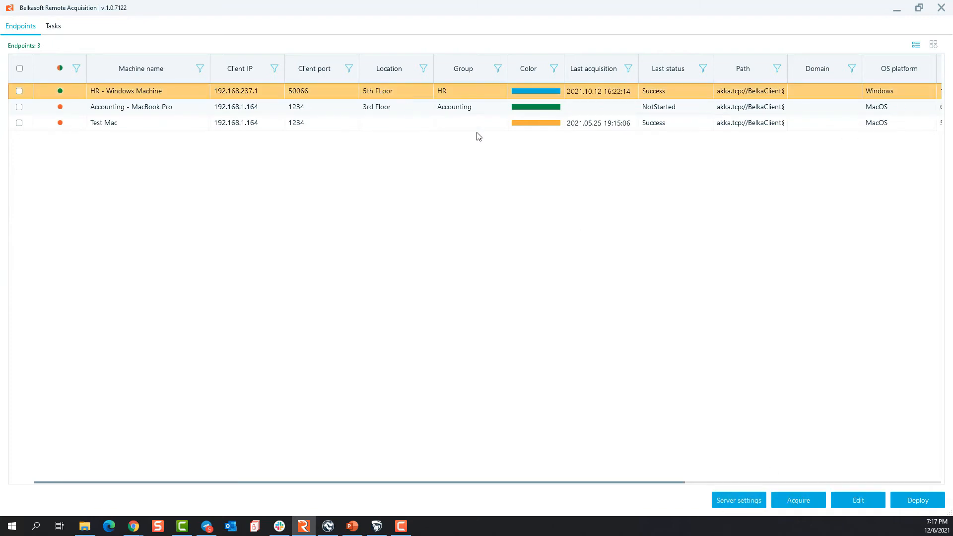
click(859, 500)
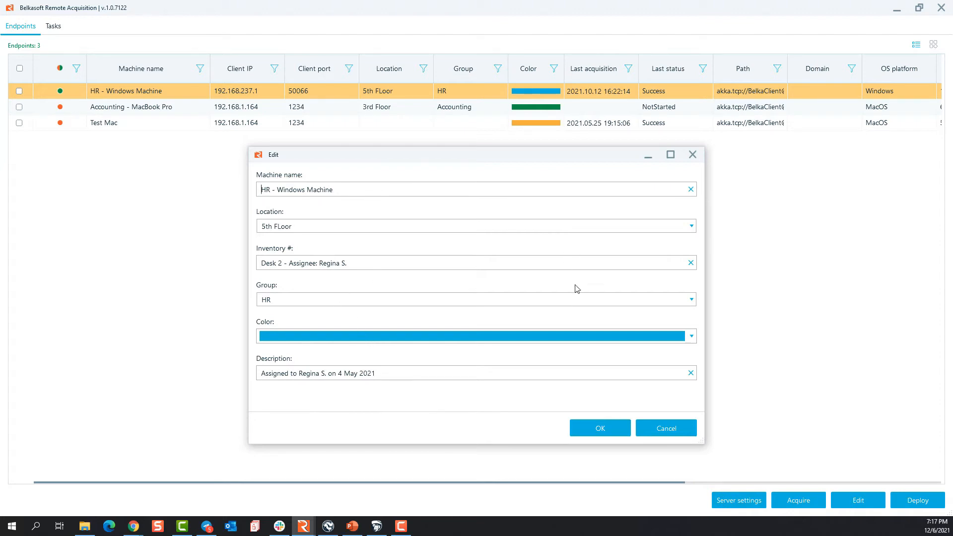
click(679, 427)
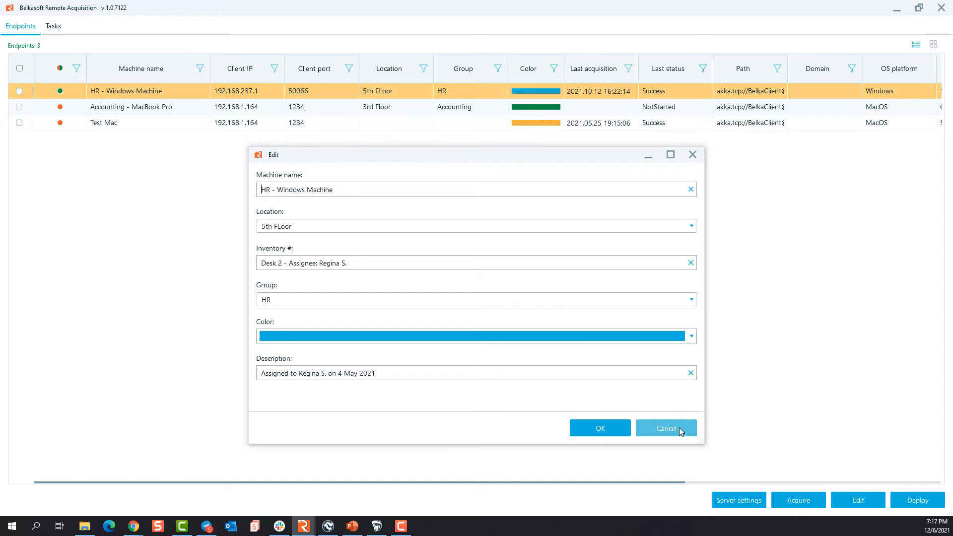
click(124, 94)
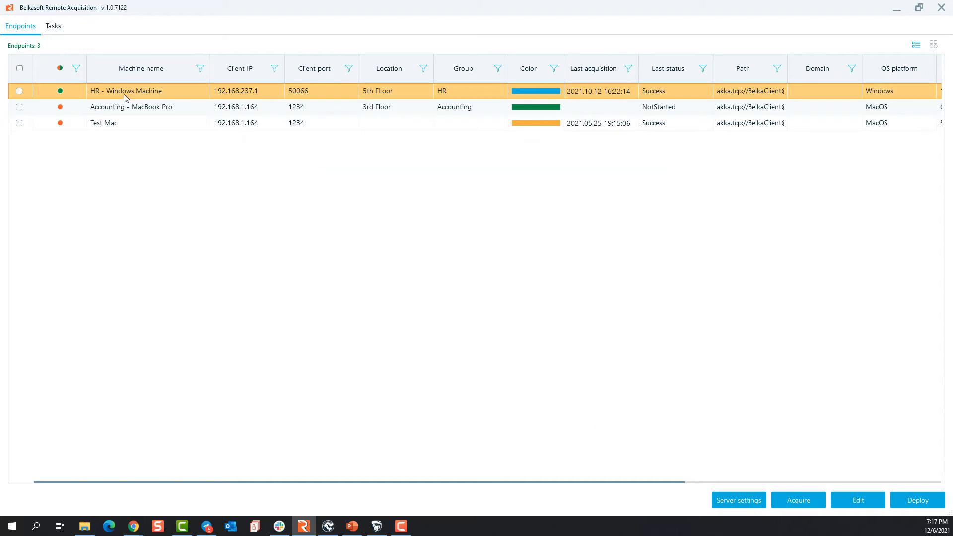
Look through the whole list of tasks, with their completion status, time and elapsed duration
click(53, 26)
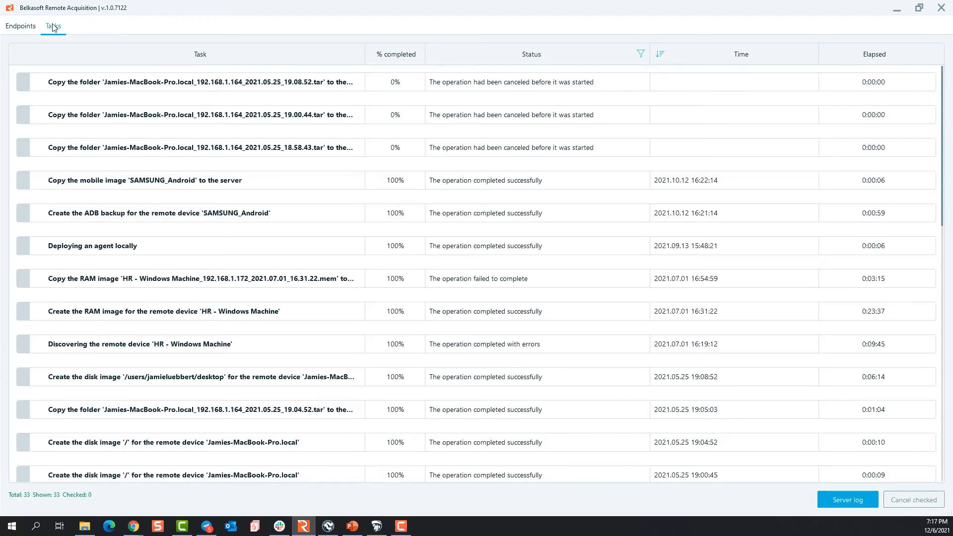
scroll(370, 234, down, 10)
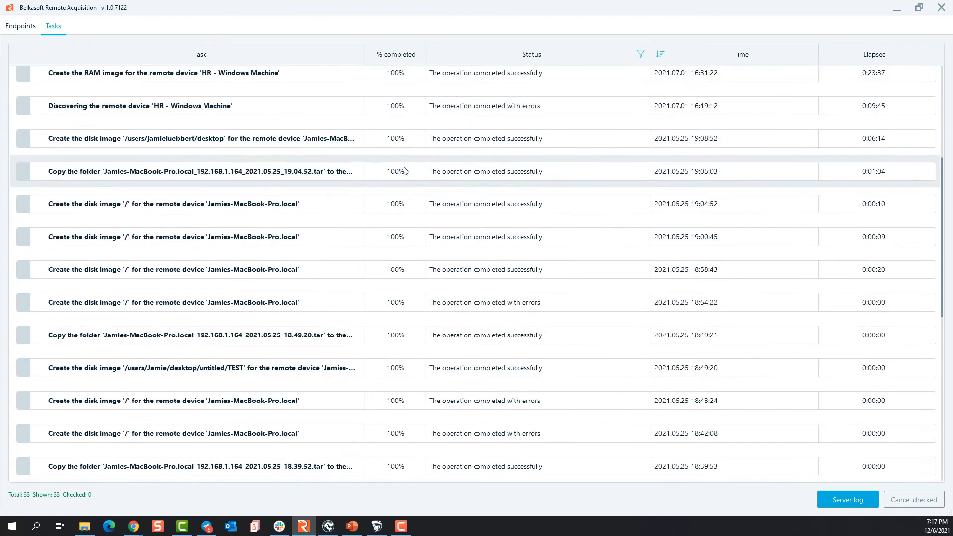
scroll(405, 172, down, 7)
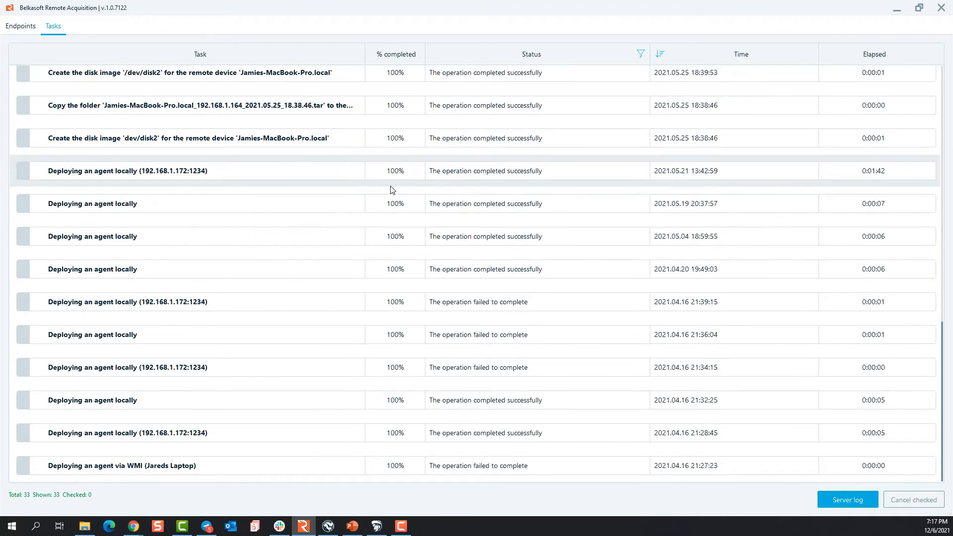
scroll(436, 280, up, 10)
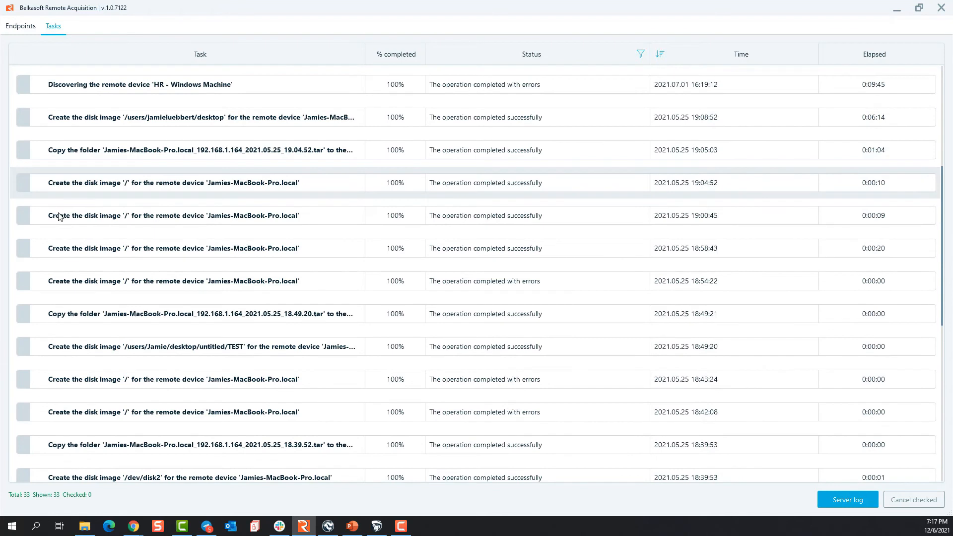
scroll(254, 228, up, 5)
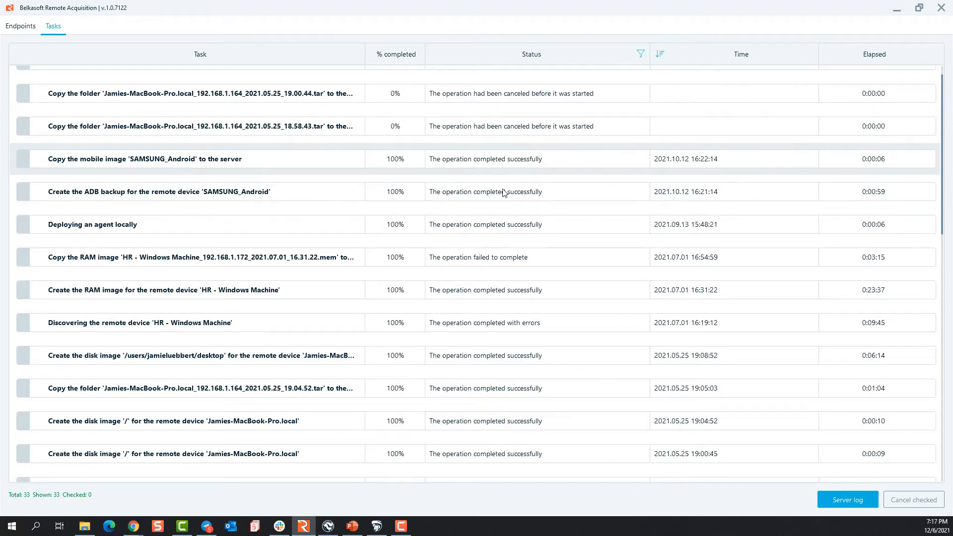
Open the server log, enlarge its window, read through it, and close it to return to the endpoints list
click(836, 499)
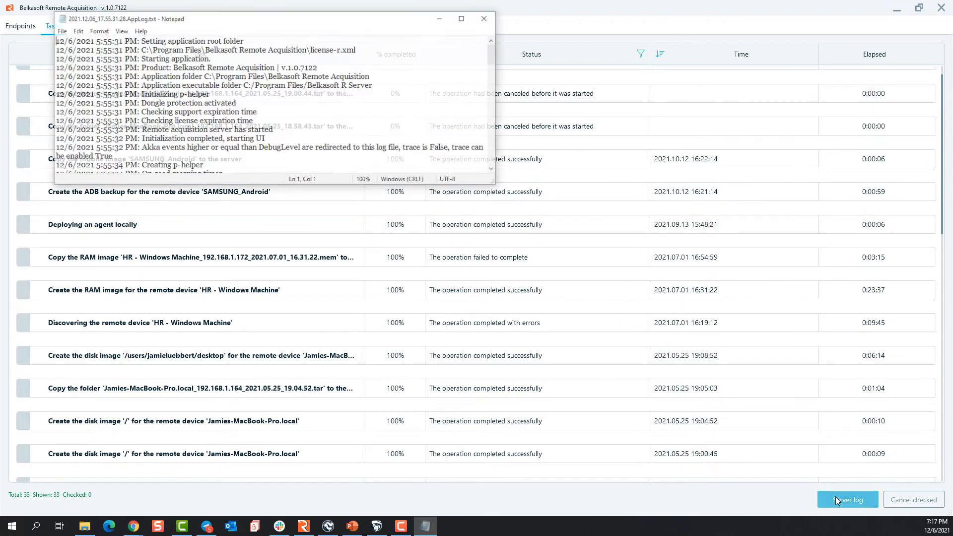
mouse_move(497, 185)
mouse_down()
mouse_move(579, 281)
mouse_move(580, 320)
mouse_up()
drag(576, 57, 579, 231)
click(575, 16)
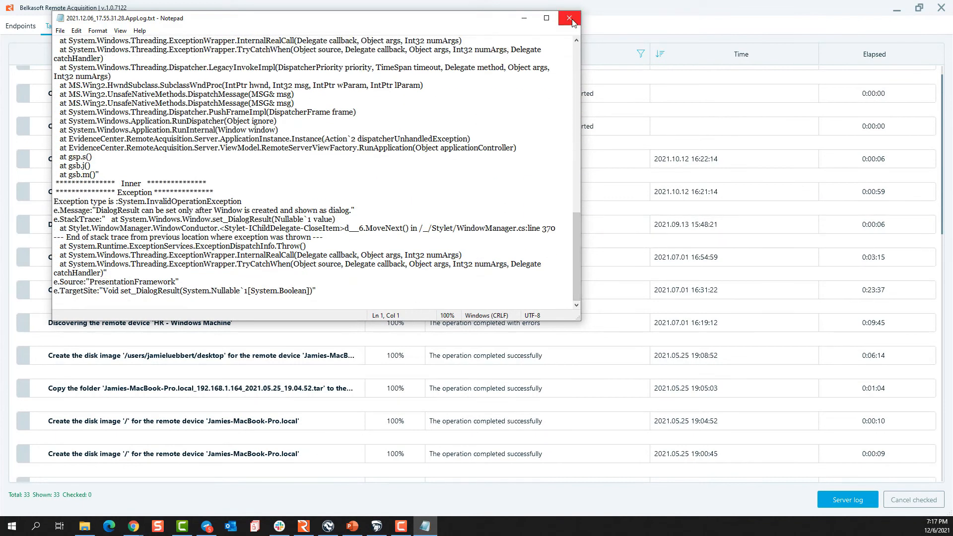
click(22, 27)
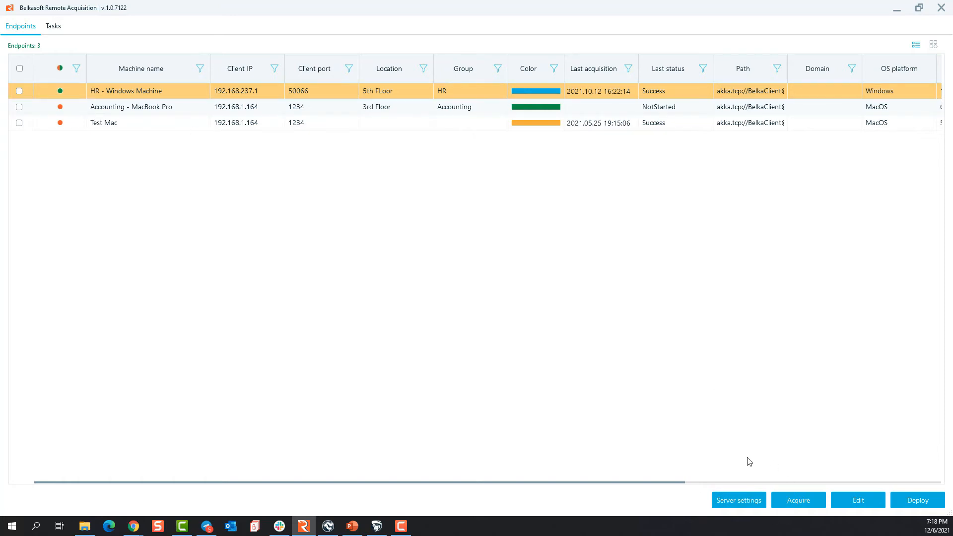
Begin a disk drive acquisition of PHYSICALDRIVE0 on the HR - Windows Machine, storing the image on the endpoint before the upload
click(805, 507)
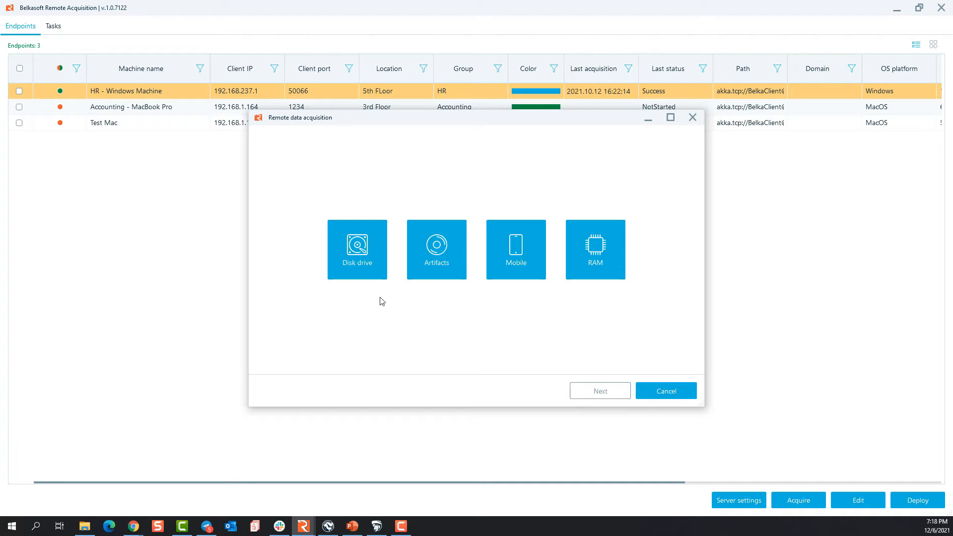
click(349, 254)
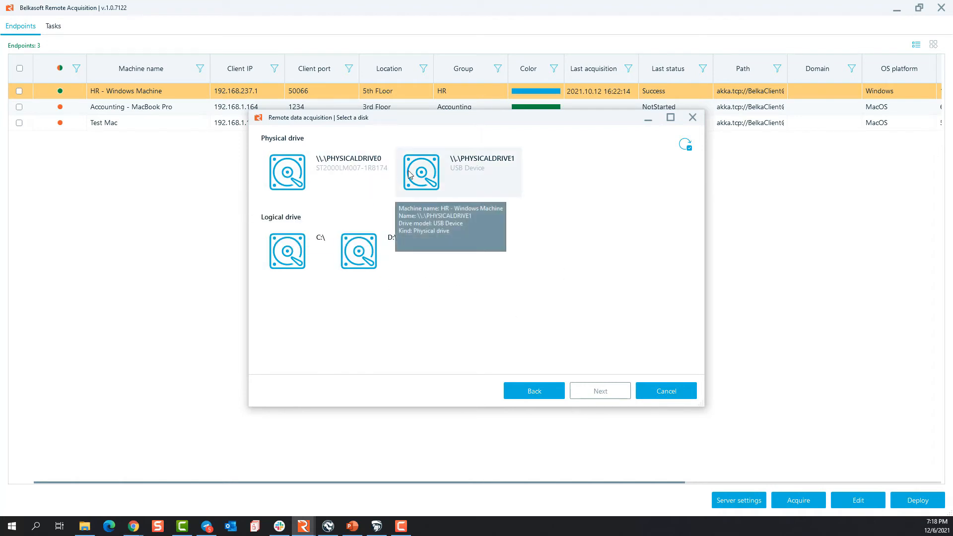
double_click(320, 175)
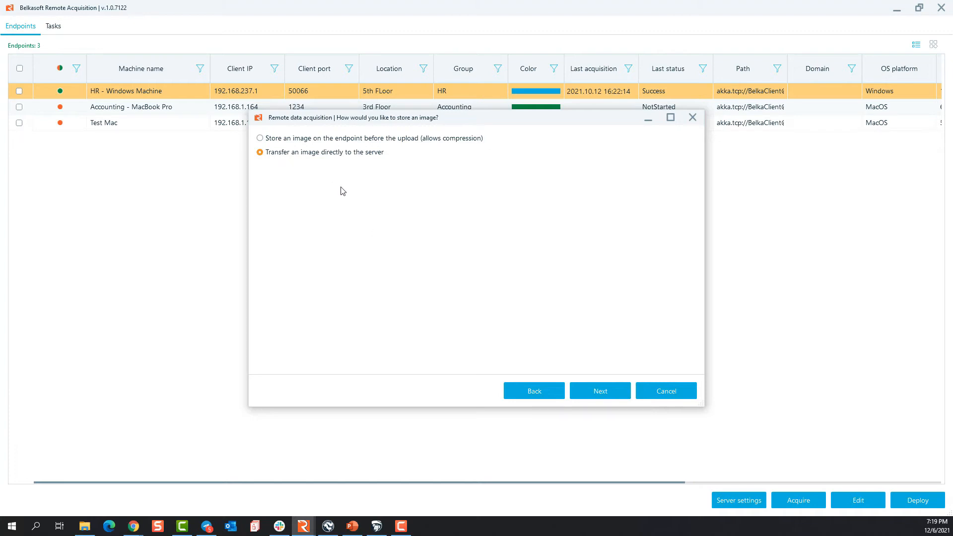
click(328, 139)
click(604, 391)
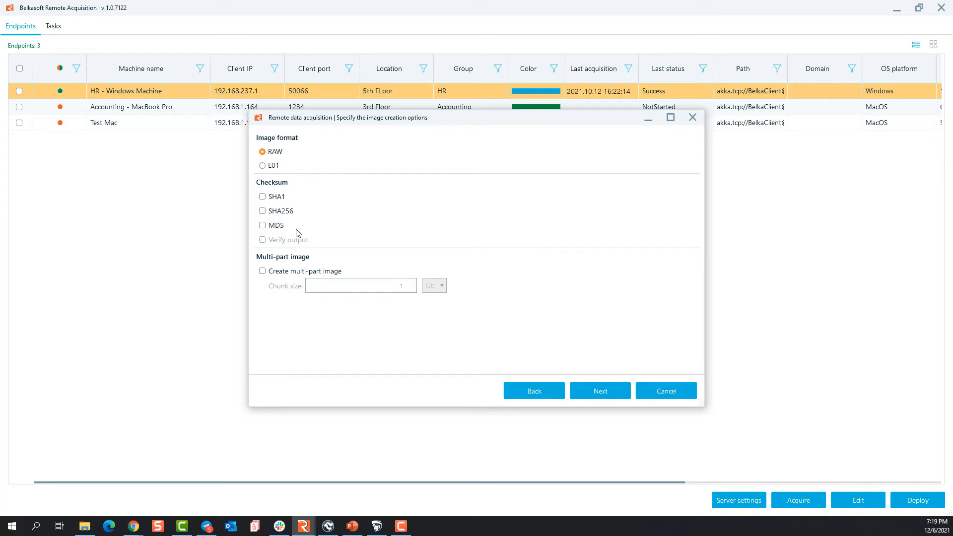
Enable SHA1 and MD5 checksums with output verification, and a multi-part image with a 10 Mb chunk size
click(262, 196)
click(263, 225)
click(263, 240)
click(299, 273)
click(389, 287)
drag(389, 287, 430, 288)
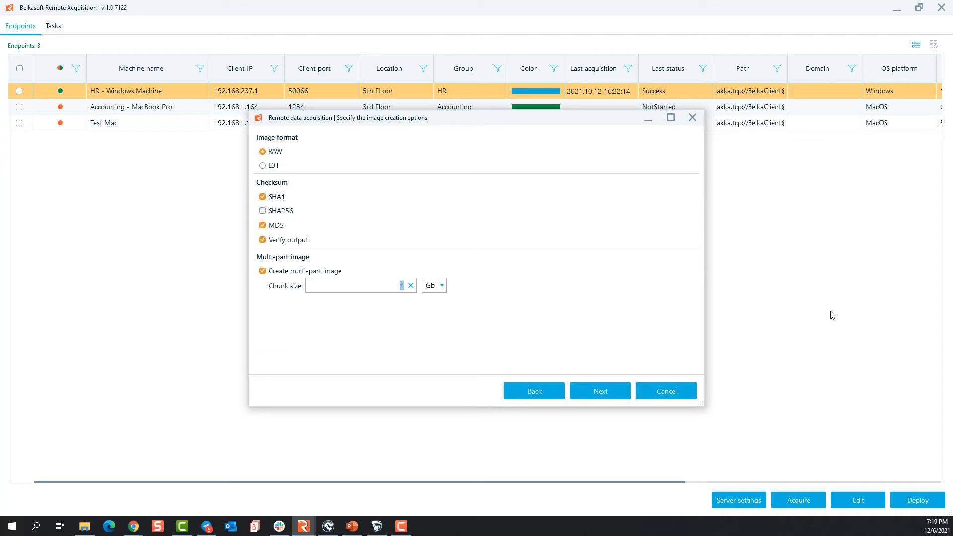
text(10)
click(442, 286)
click(431, 298)
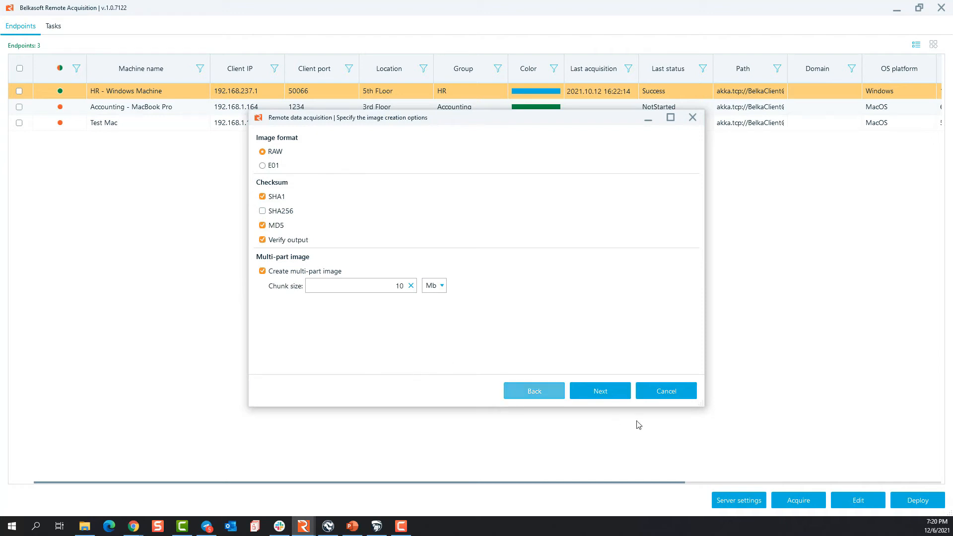
click(601, 393)
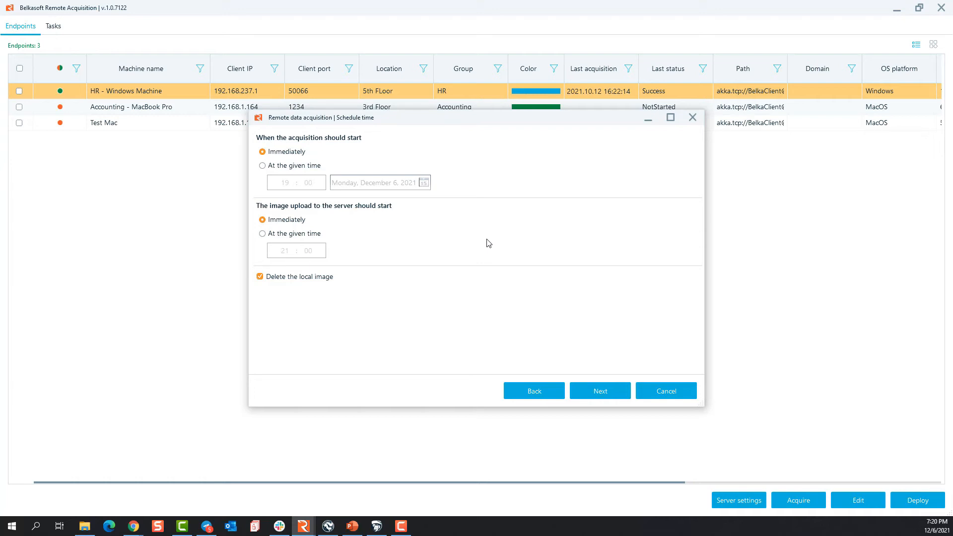
Review the drive acquisition summary with the immediate schedule kept, step back through the options, and cancel the acquisition
click(601, 391)
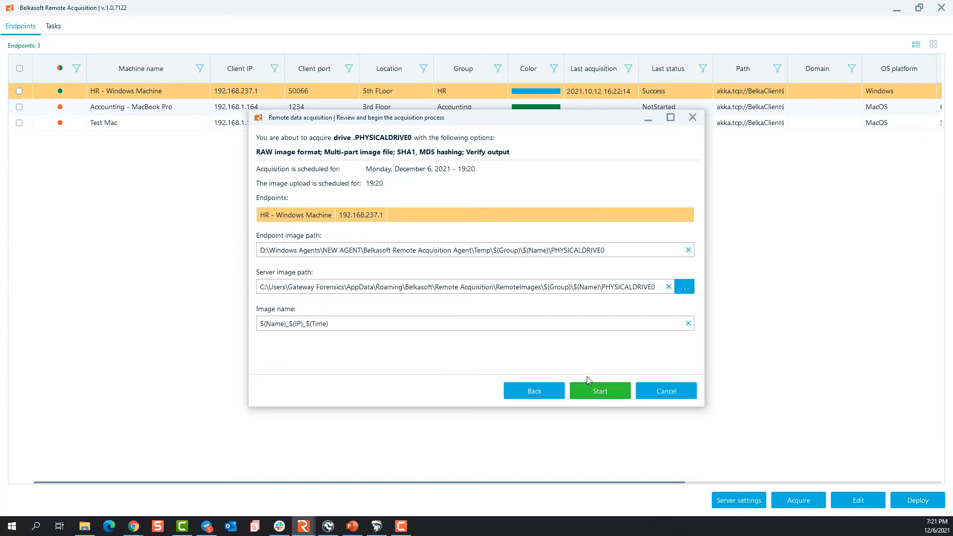
click(531, 392)
click(531, 391)
click(531, 391)
click(679, 390)
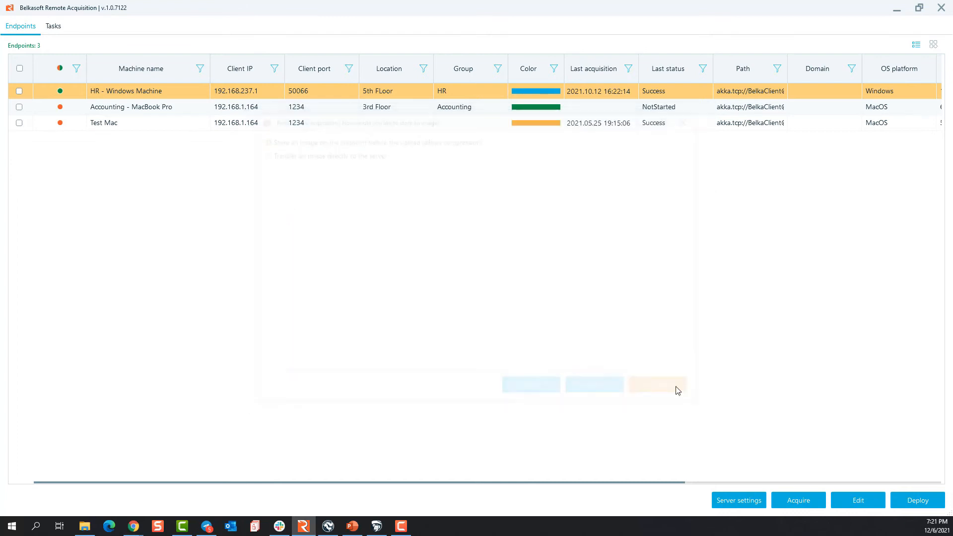
Begin an artifacts acquisition of logical drive C:\ on the HR - Windows Machine, transferring the image directly to the server
click(808, 506)
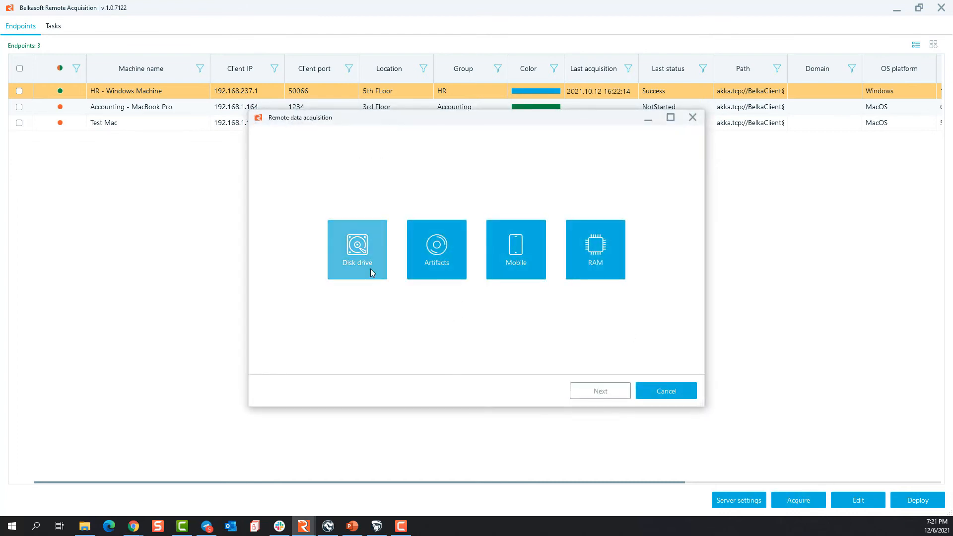
click(432, 259)
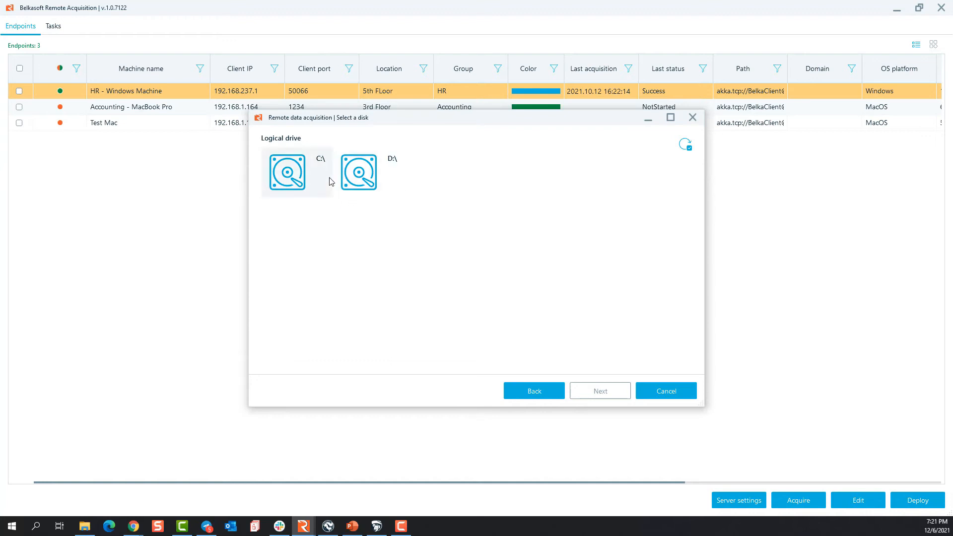
double_click(288, 172)
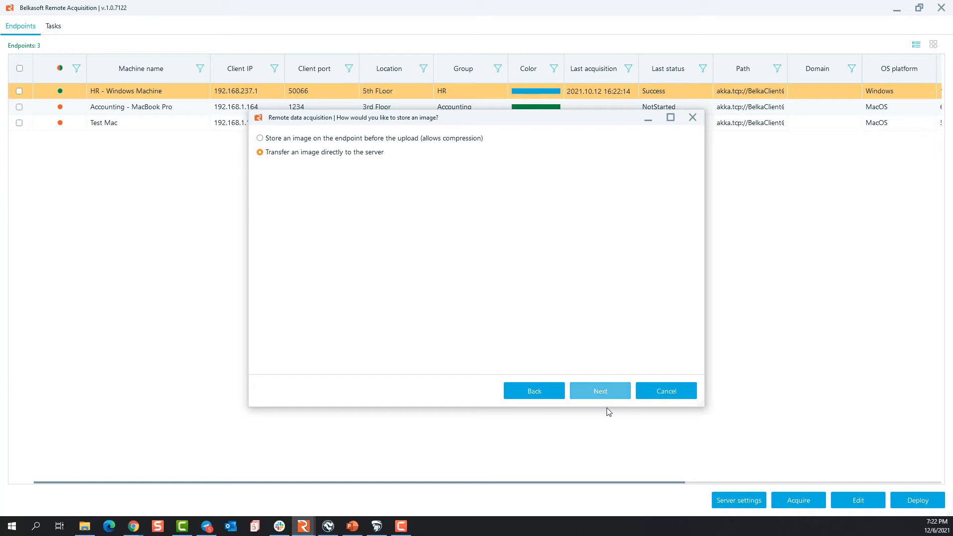
click(592, 388)
Enable the SHA1 checksum with output verification, and proceed to the artifact types selection
click(263, 153)
click(263, 196)
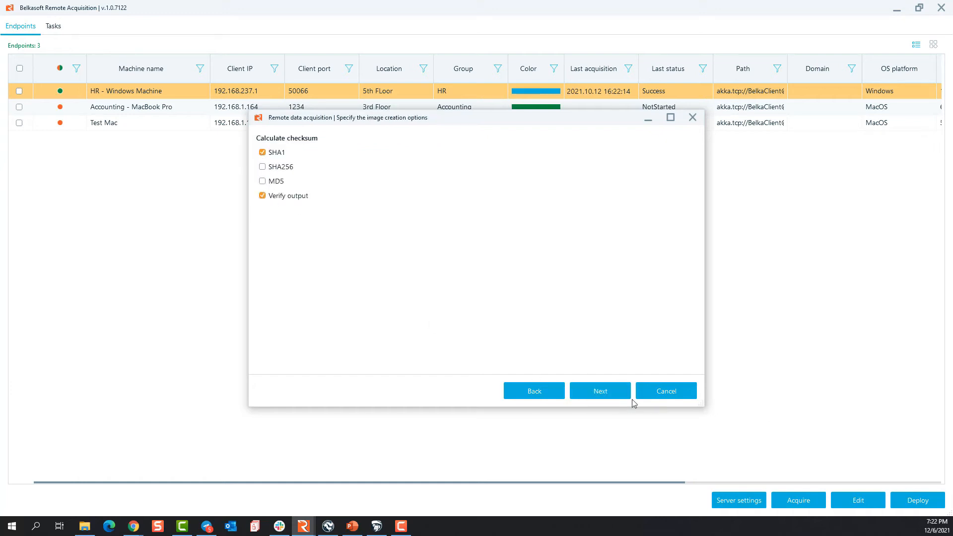
click(605, 392)
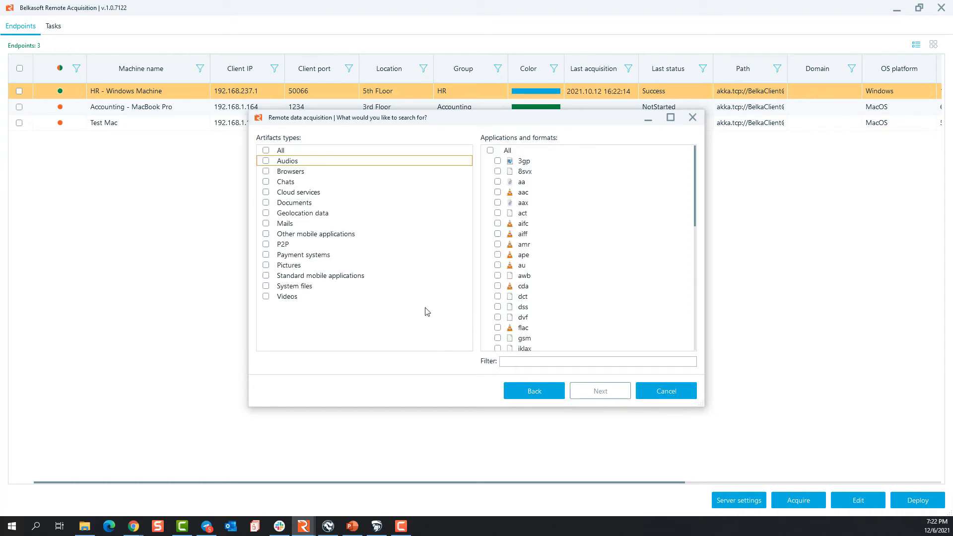
Try selecting all artifact types, clear them again, and choose only the awb and cda audio formats
click(266, 150)
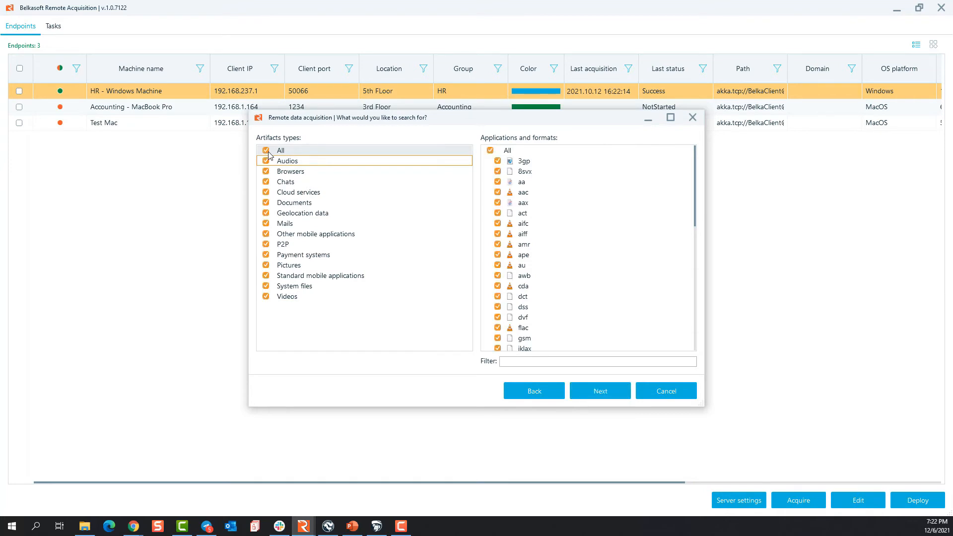
click(266, 151)
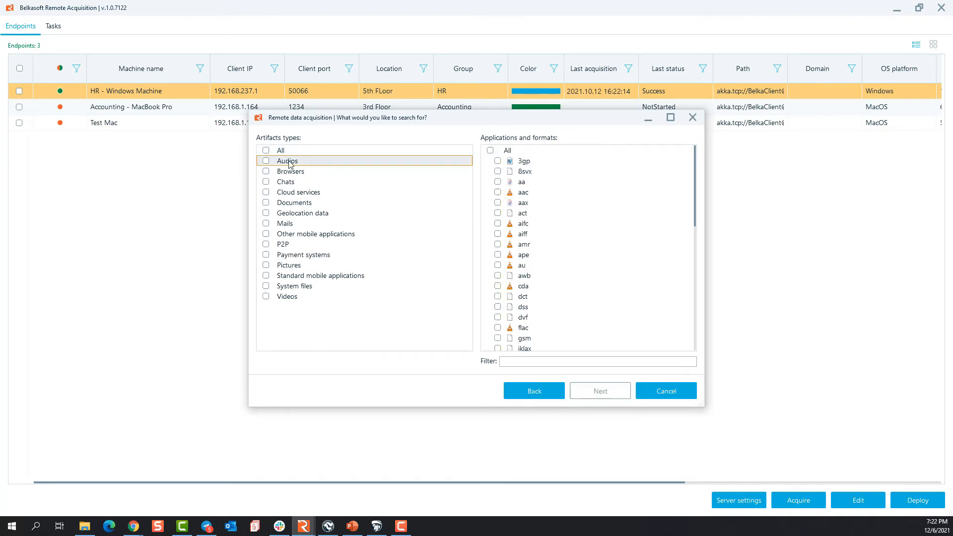
scroll(526, 246, down, 1)
click(527, 246)
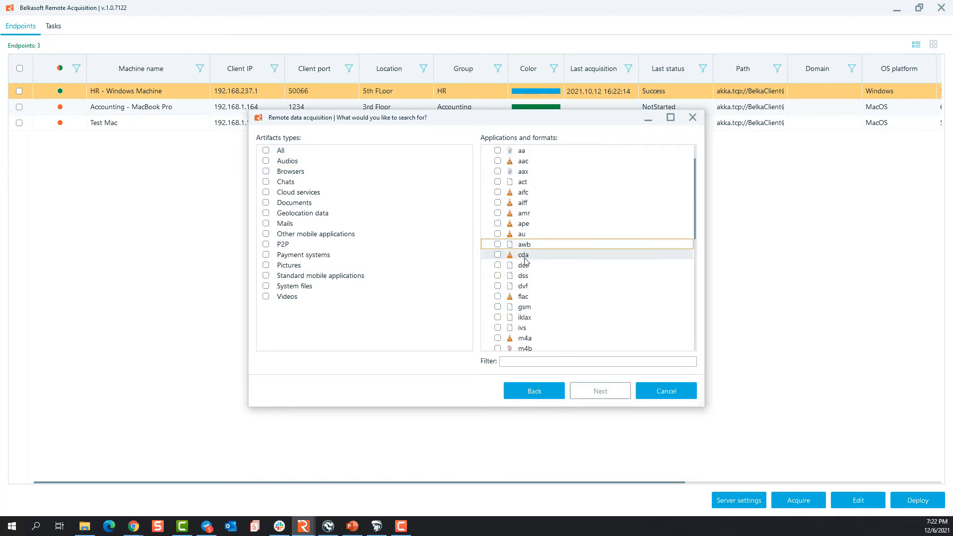
click(498, 244)
click(498, 254)
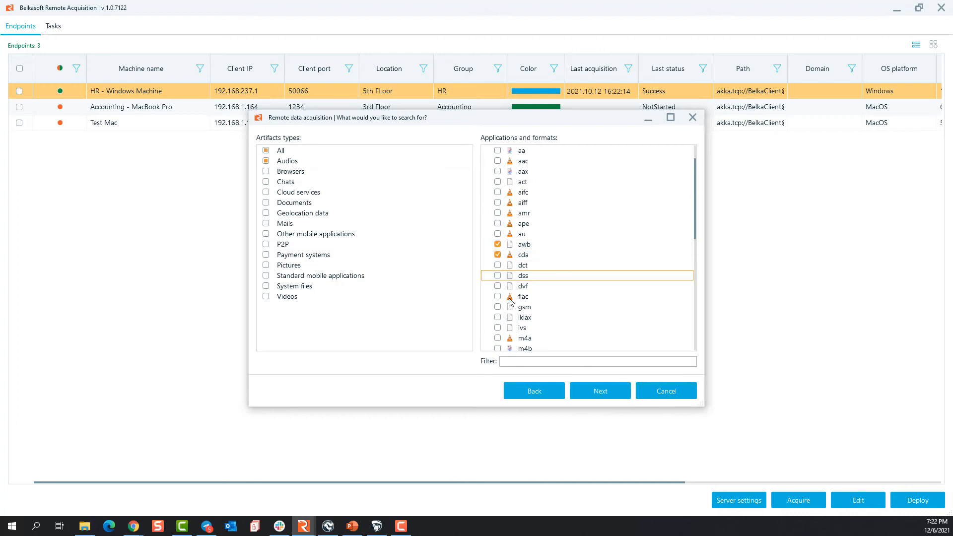
Include Facebook, Google+ and Hangouts among the chat applications to search for
click(295, 183)
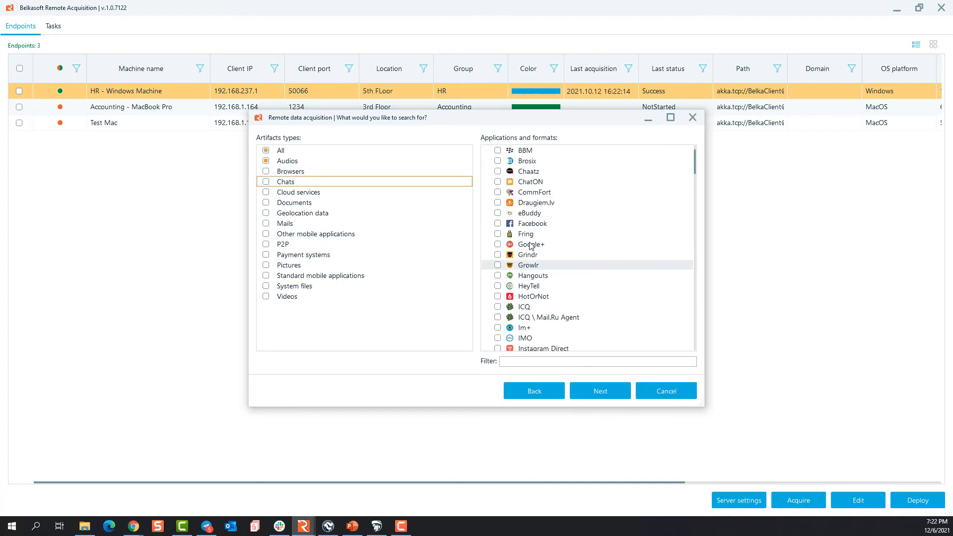
click(498, 224)
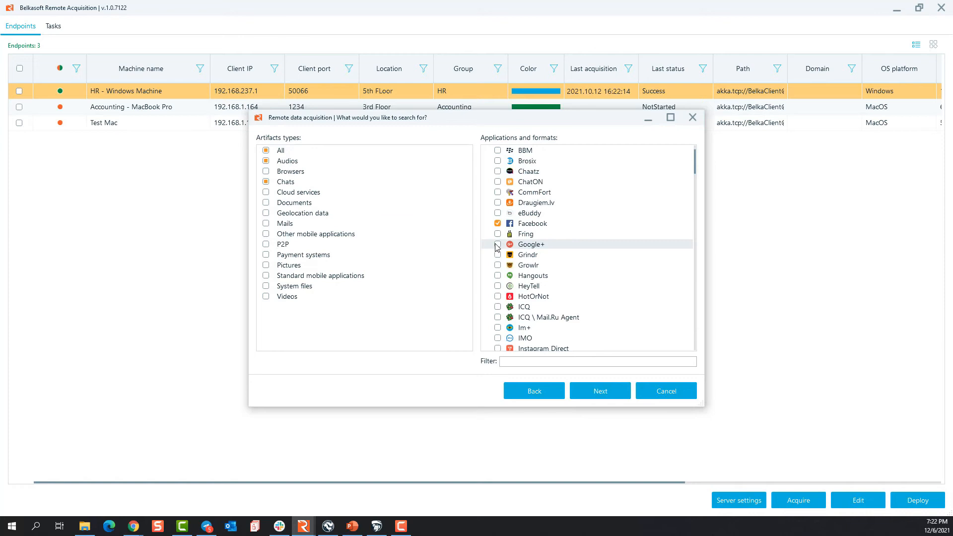
click(498, 245)
click(498, 276)
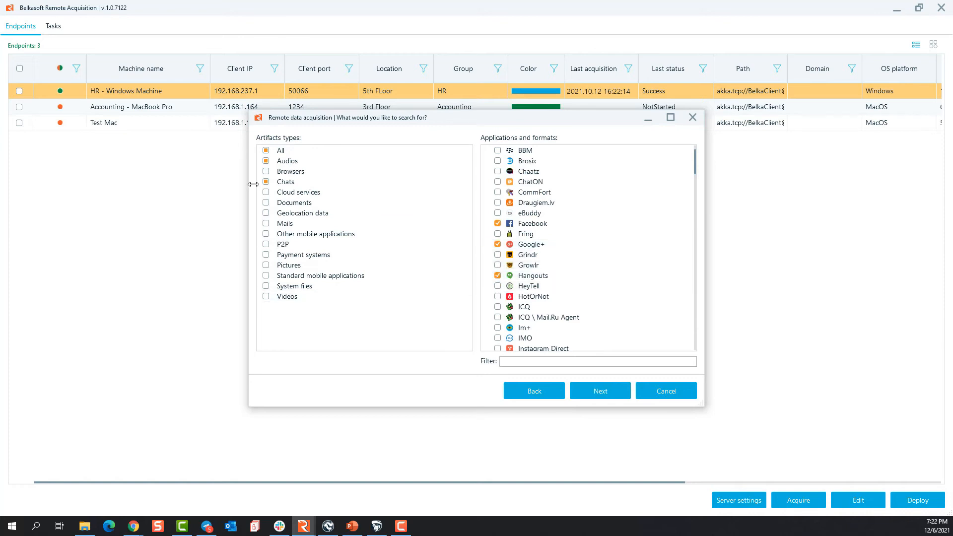
Include Outlook among the Windows mail applications and look through the available system file artifacts
click(280, 224)
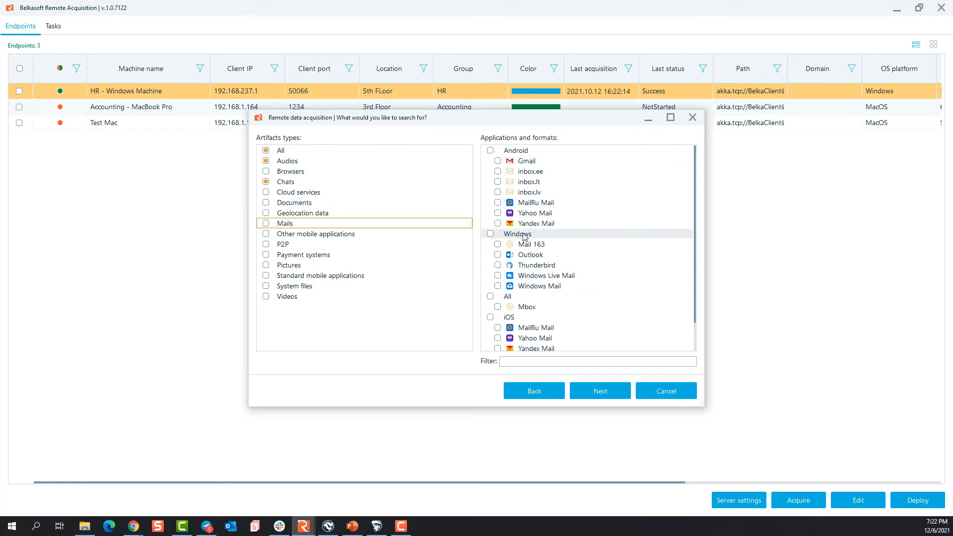
click(498, 254)
click(310, 287)
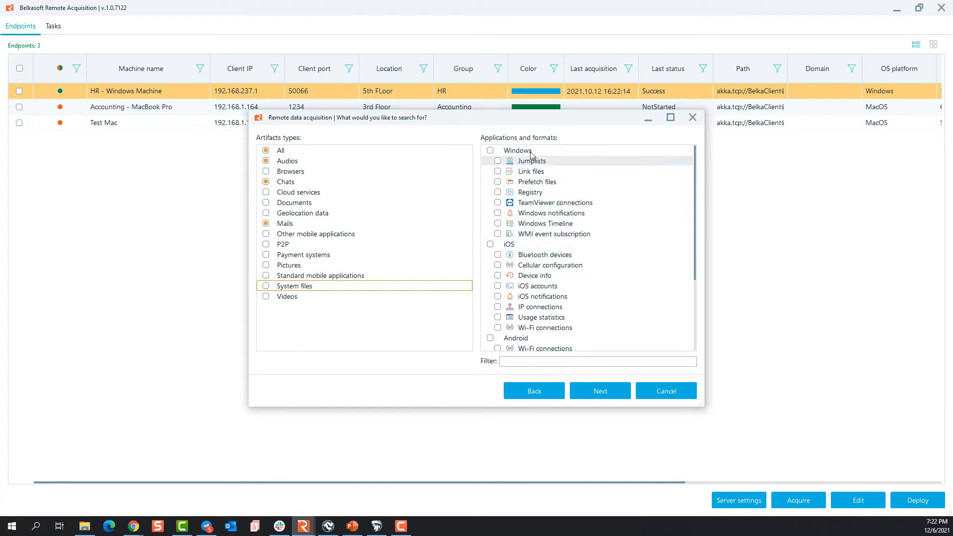
scroll(541, 209, down, 2)
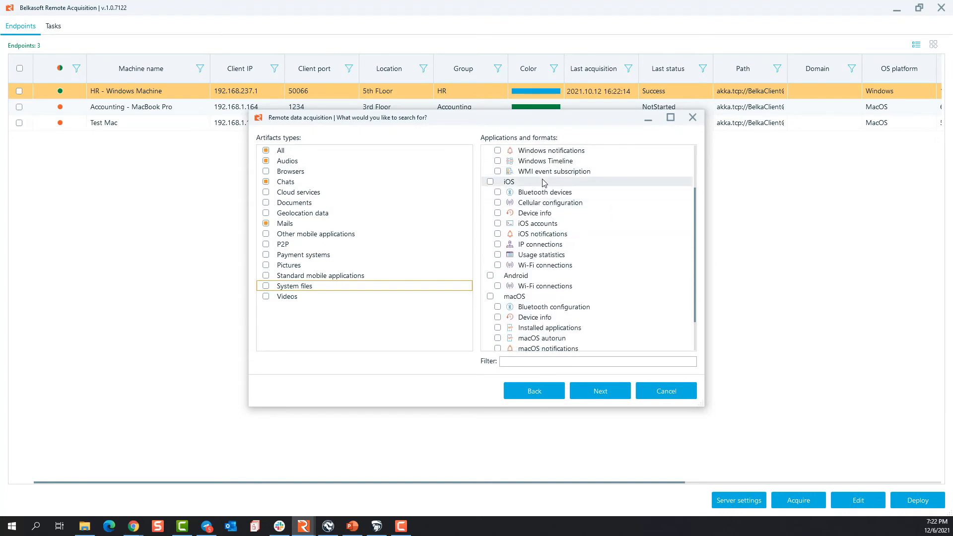
Review the artifacts acquisition summary with the immediate schedule kept, and step back to the choice of acquisition source
click(609, 391)
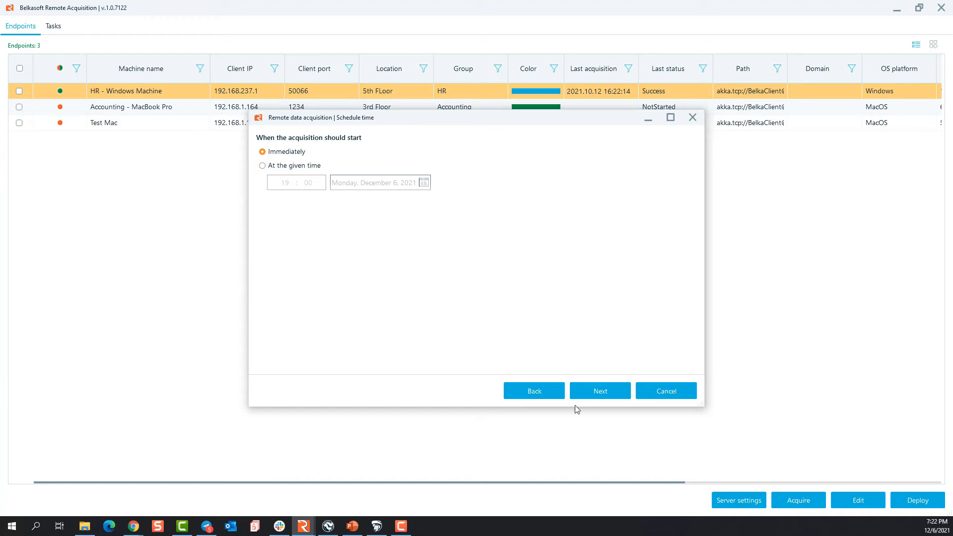
click(621, 392)
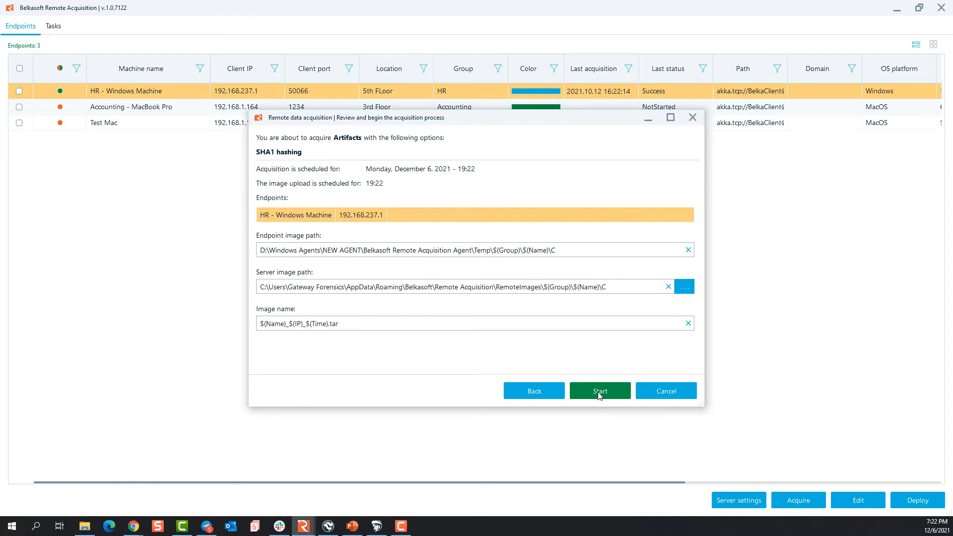
click(541, 392)
click(538, 391)
click(539, 391)
click(534, 393)
click(532, 393)
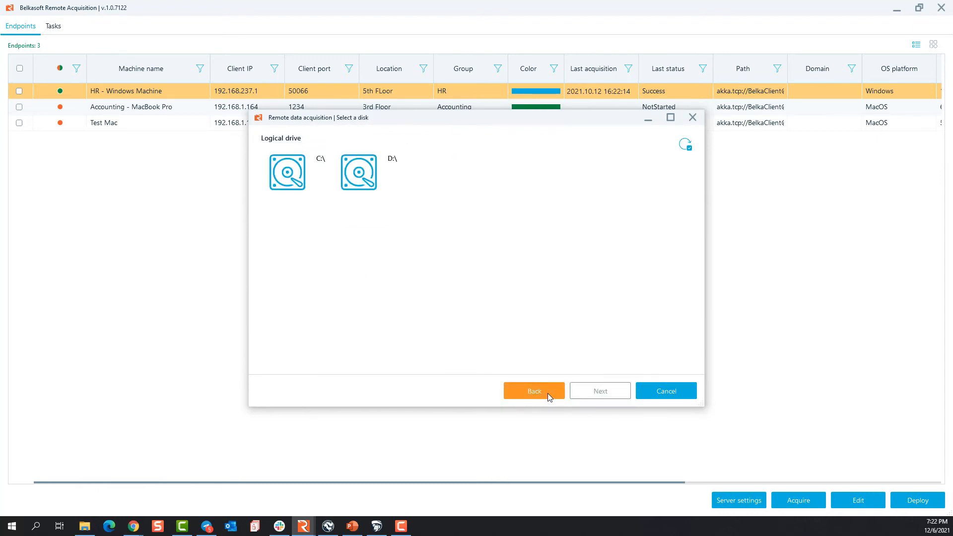
click(547, 394)
Examine the mobile acquisition types offered for Android and Apple devices, and return to the choice of acquisition source
click(505, 241)
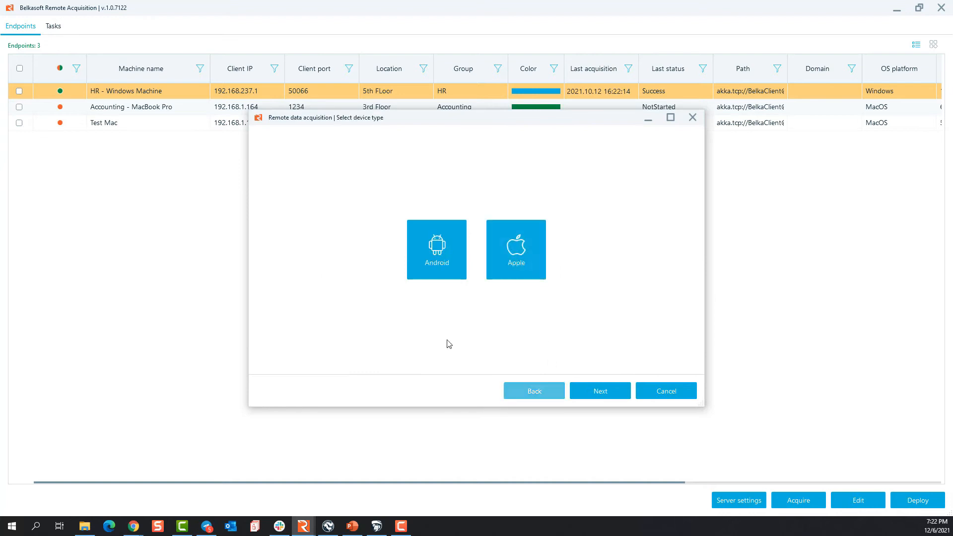
click(445, 275)
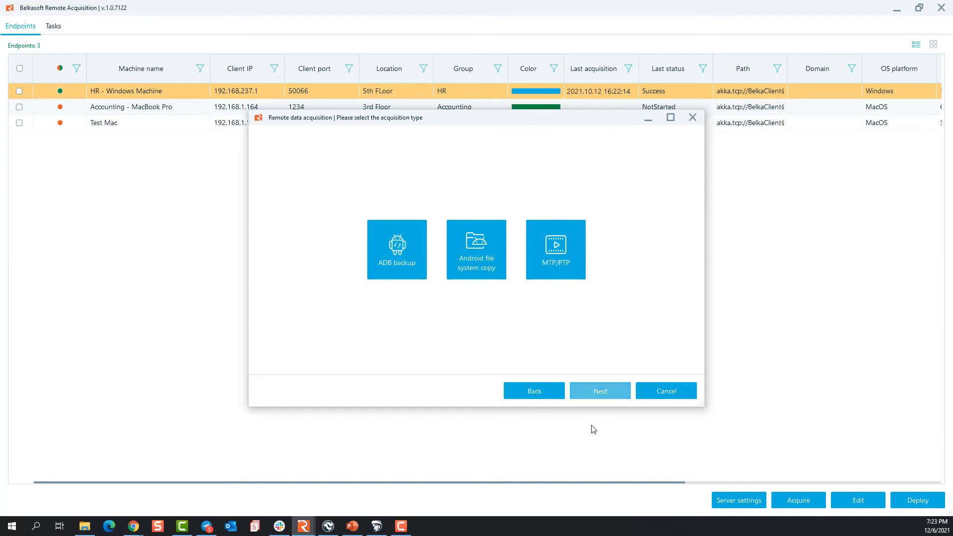
click(544, 392)
click(527, 255)
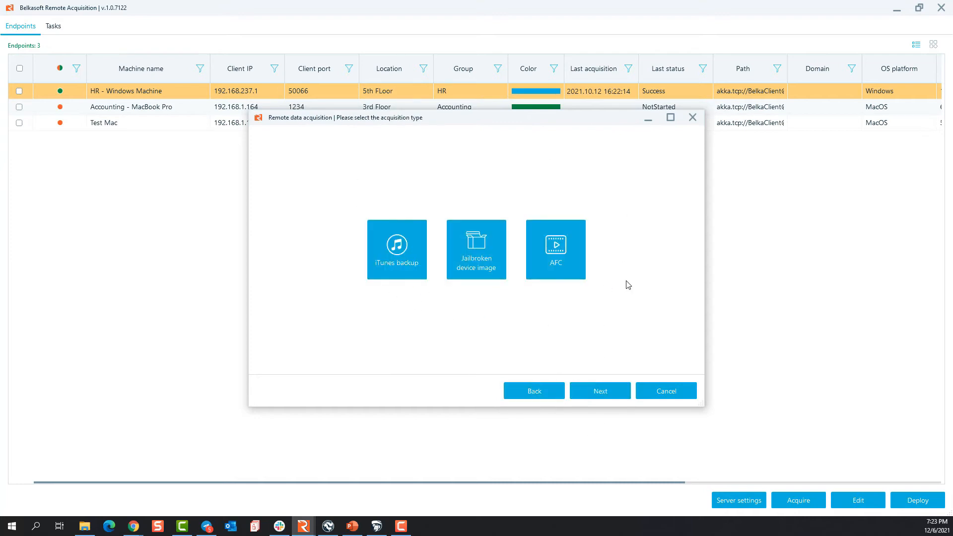
click(547, 392)
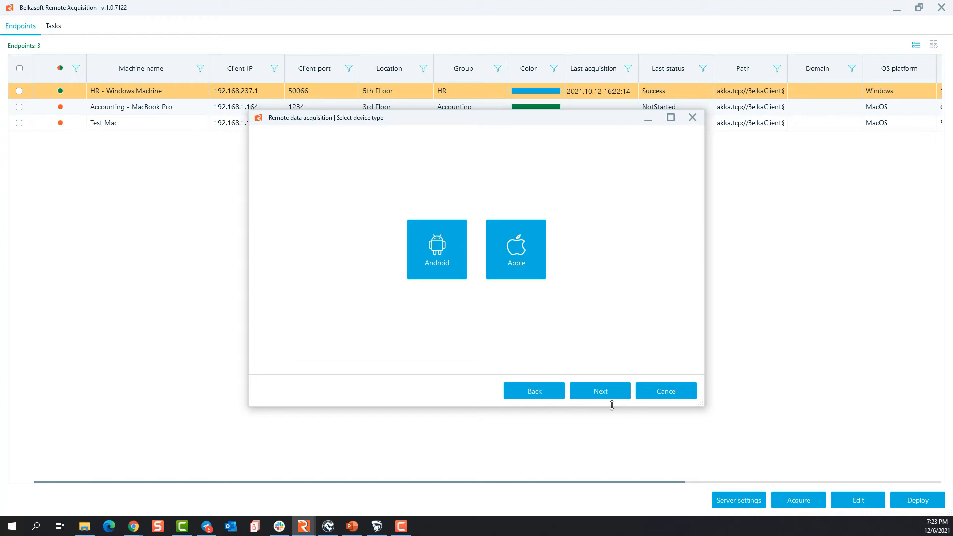
click(561, 395)
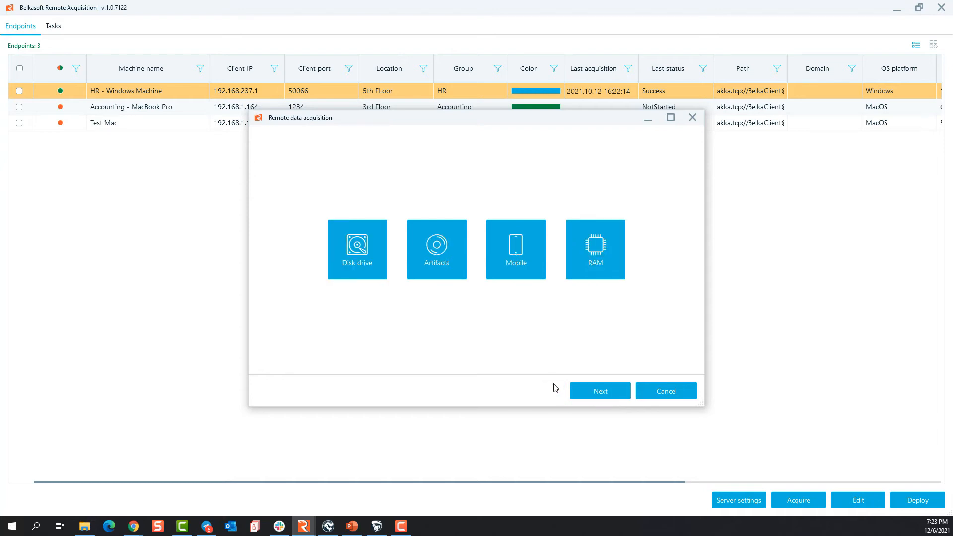
Configure a RAM acquisition with the SHA1 checksum and immediate start and upload, and review the image name's extension in the summary
click(596, 251)
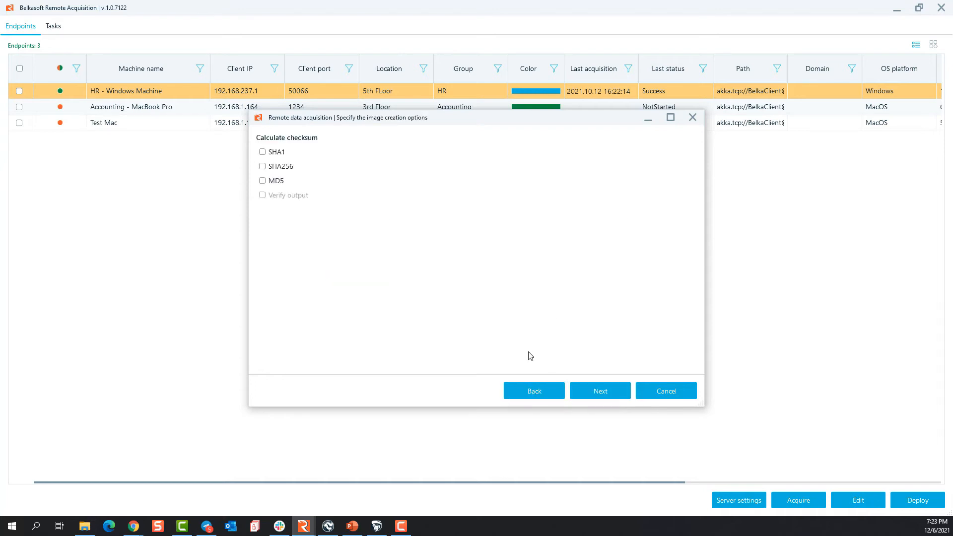
click(281, 154)
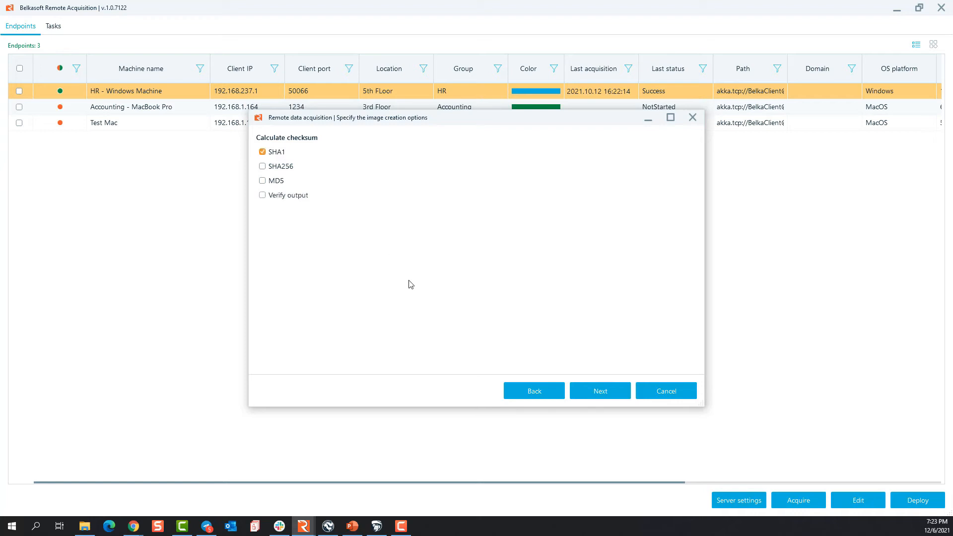
click(600, 392)
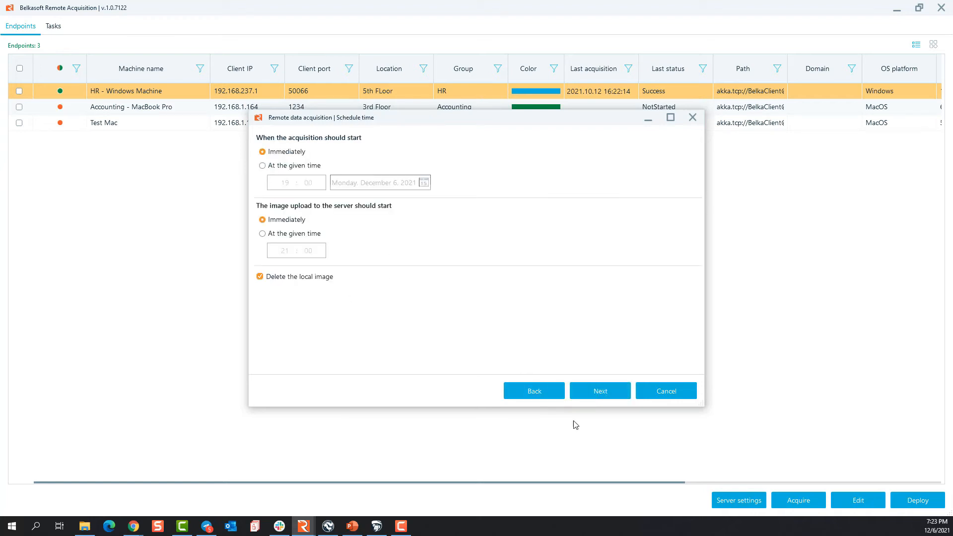
click(600, 392)
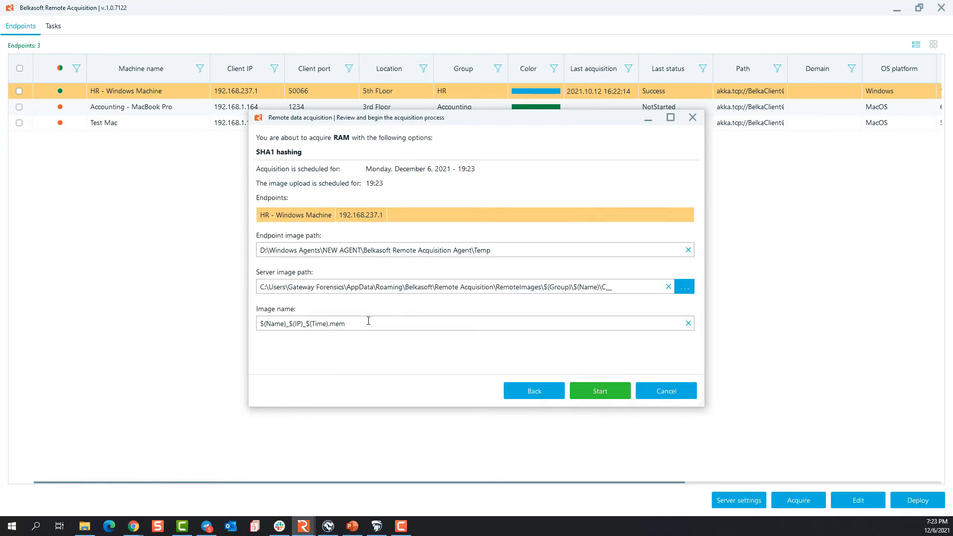
drag(347, 324, 327, 324)
Step back through the RAM acquisition options and cancel the remote acquisition
click(551, 389)
click(552, 393)
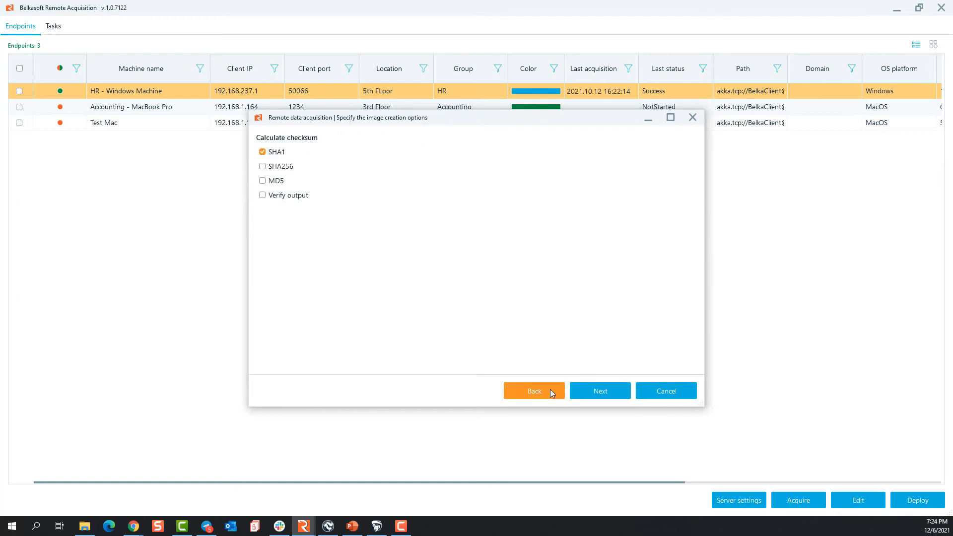
click(553, 393)
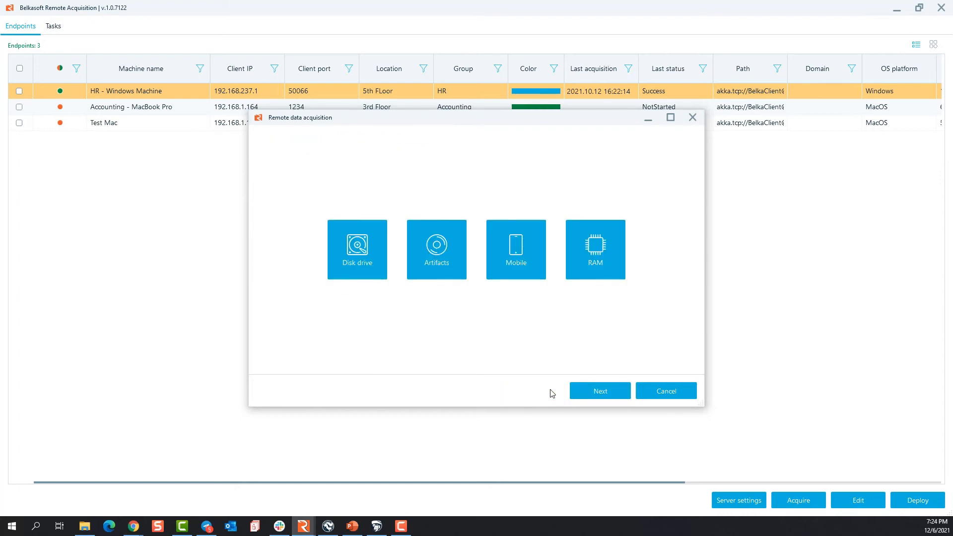
click(678, 395)
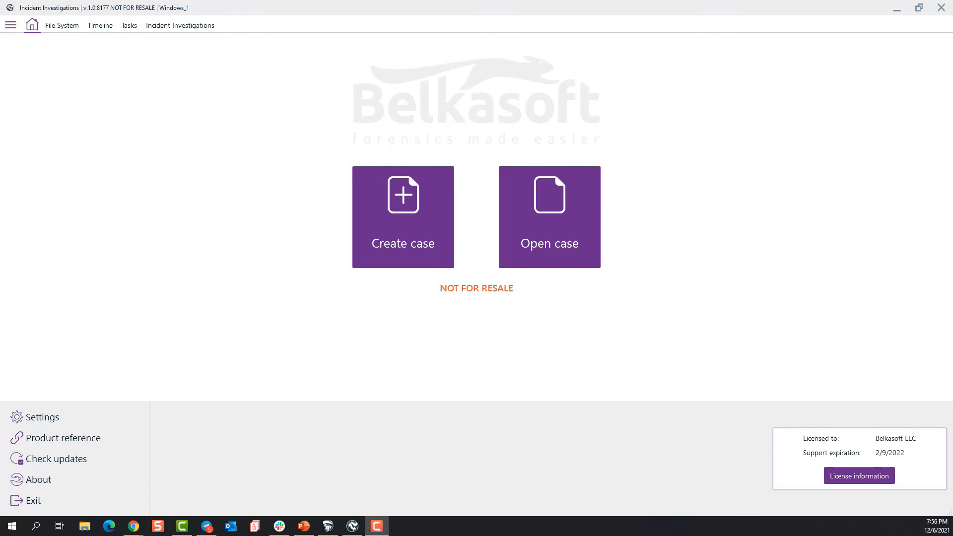
In Belkasoft Incident Investigations, view the new case form and close it without creating a case
drag(952, 140, 409, 106)
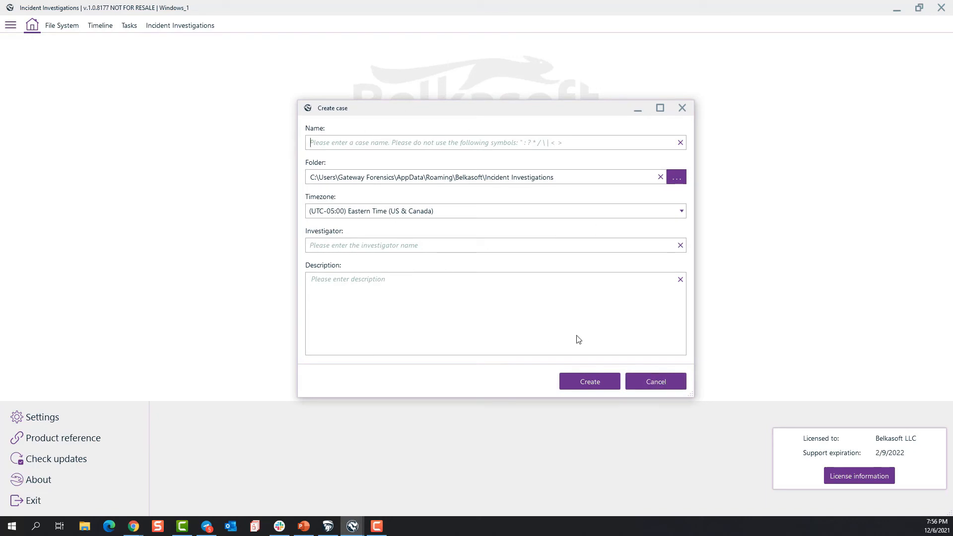
click(658, 386)
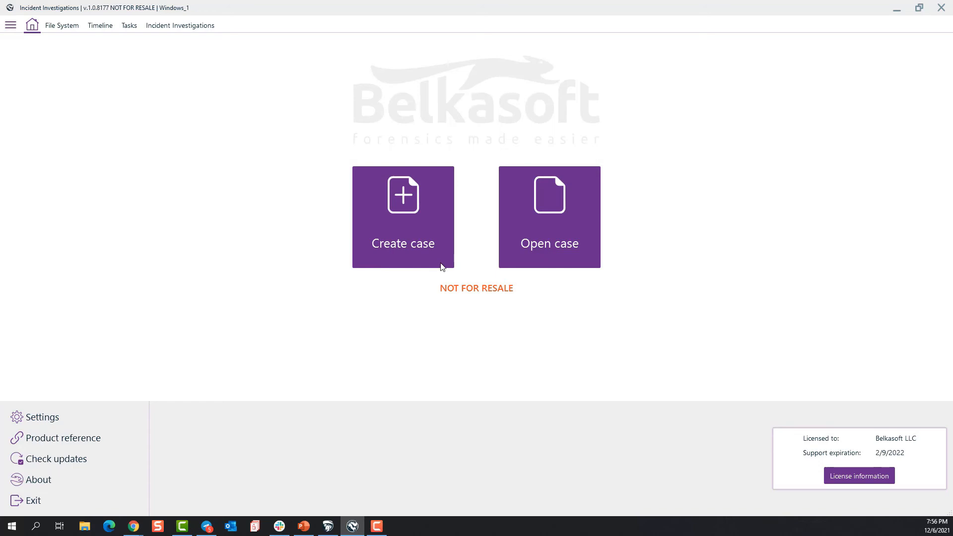
In the general settings, use 10 CPU cores and a 20 Gb indexing memory cache, and enable automatic update checks
click(56, 422)
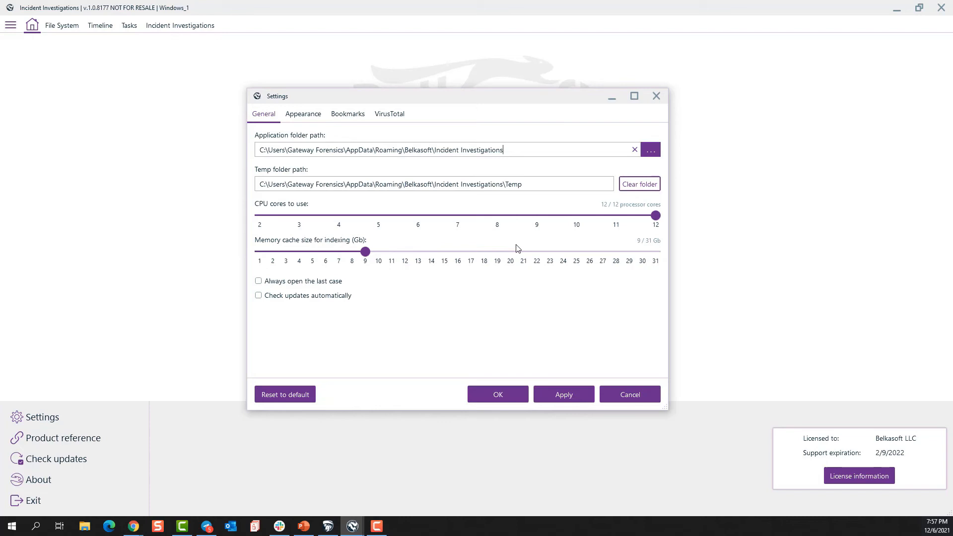
drag(656, 216, 568, 220)
drag(366, 252, 510, 254)
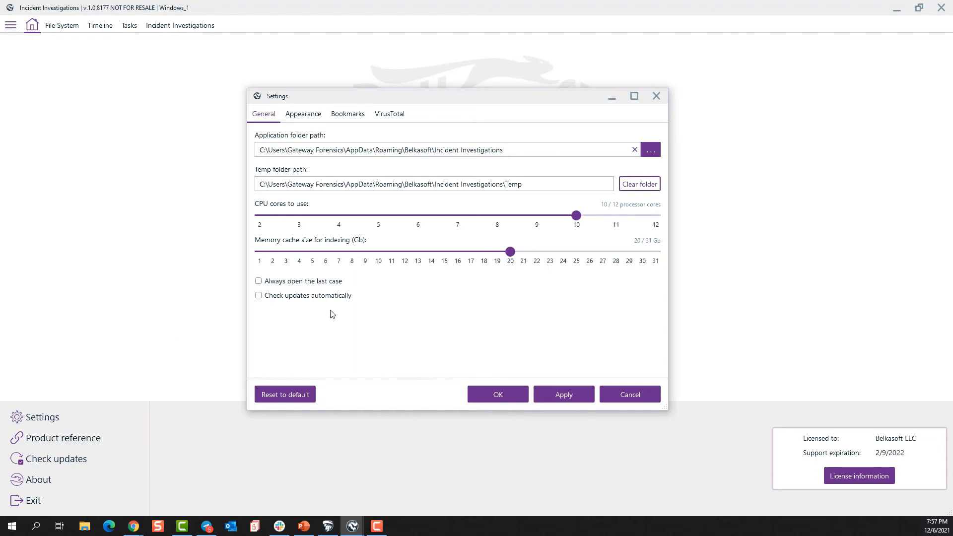
click(313, 298)
Examine the language, date format, time format and default encoding choices in the appearance settings, keeping the current selections
click(305, 112)
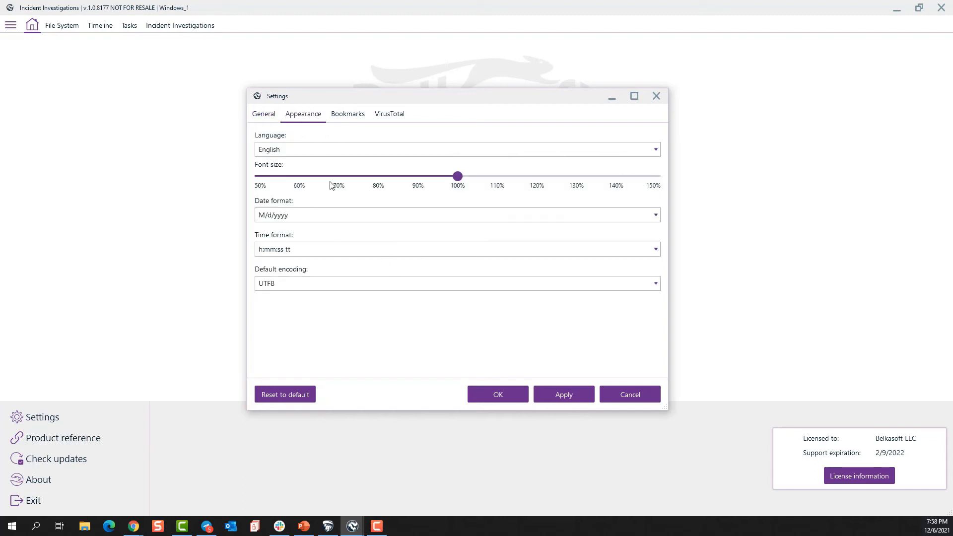
click(338, 149)
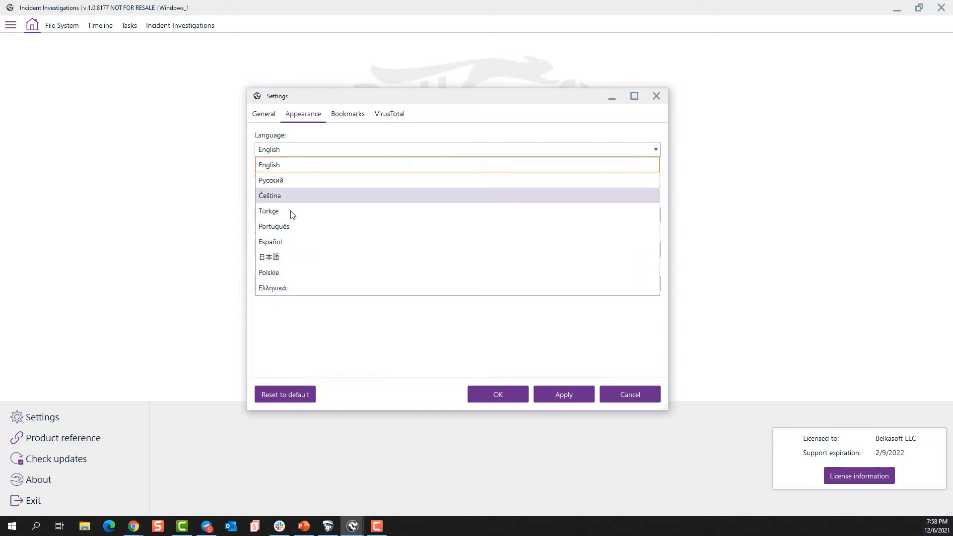
click(340, 135)
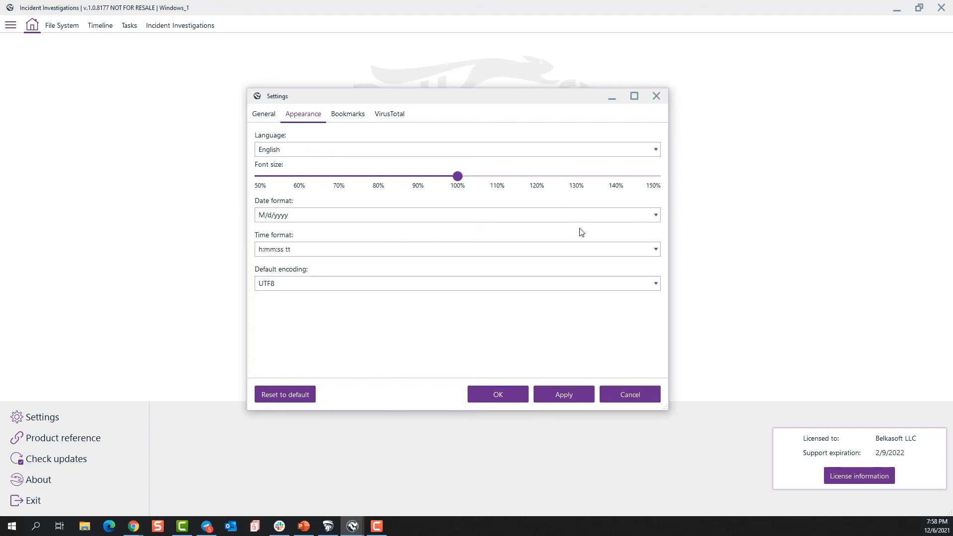
click(443, 216)
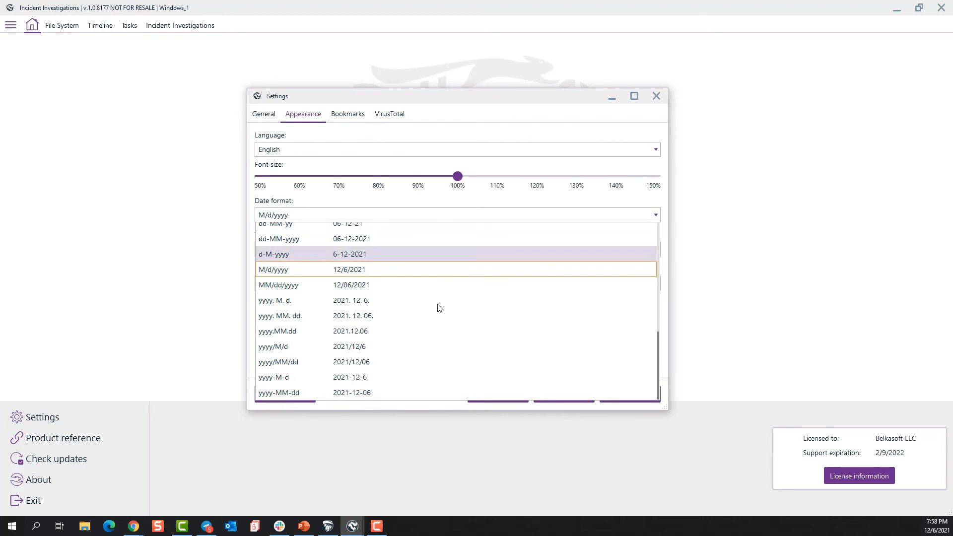
click(415, 213)
click(388, 254)
scroll(387, 263, up, 3)
click(386, 240)
click(384, 285)
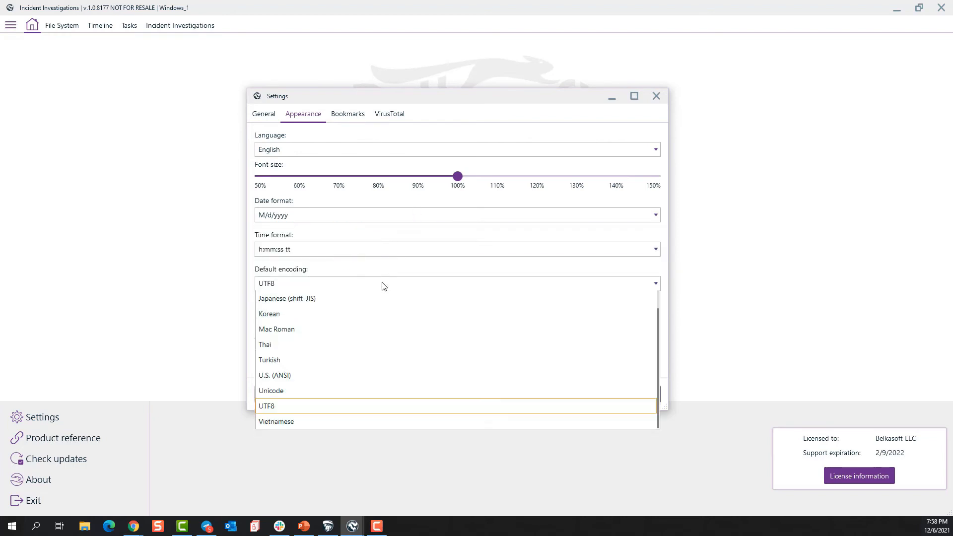
scroll(389, 314, up, 3)
click(411, 272)
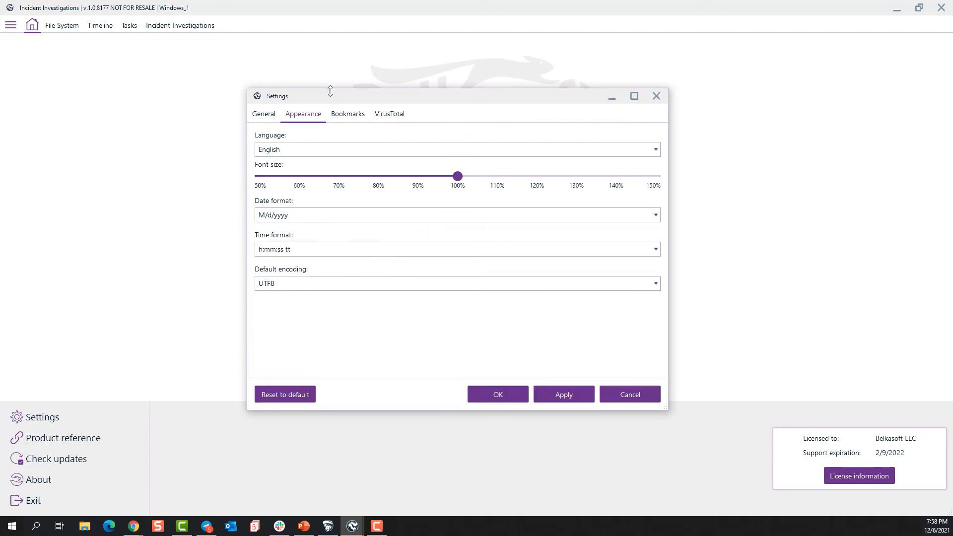
Examine the bookmark categories and the VirusTotal API key settings, and close the settings without saving changes
click(357, 114)
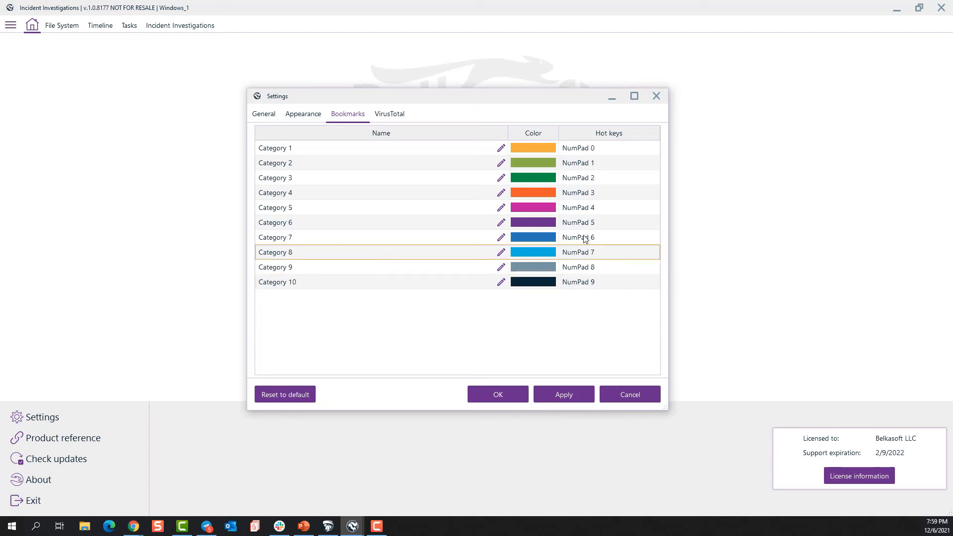
click(501, 163)
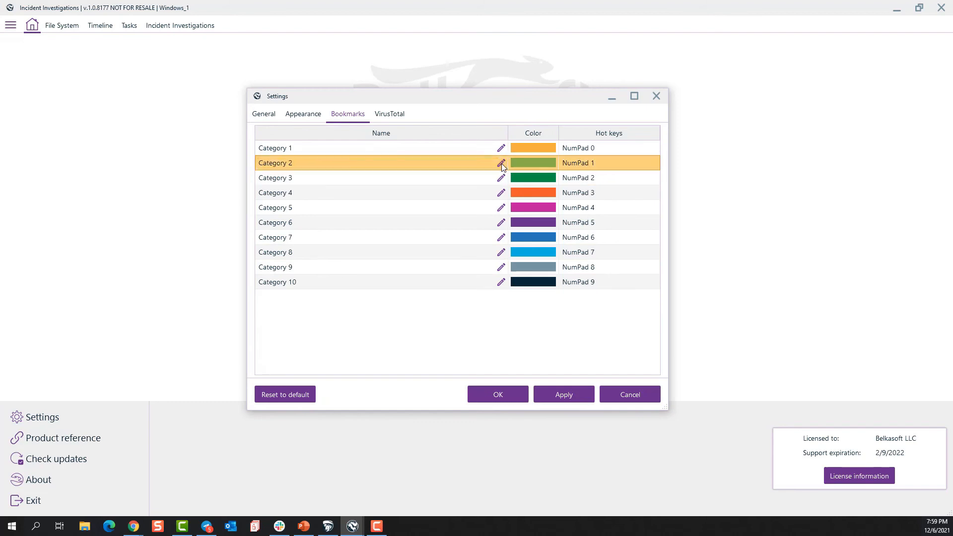
click(419, 151)
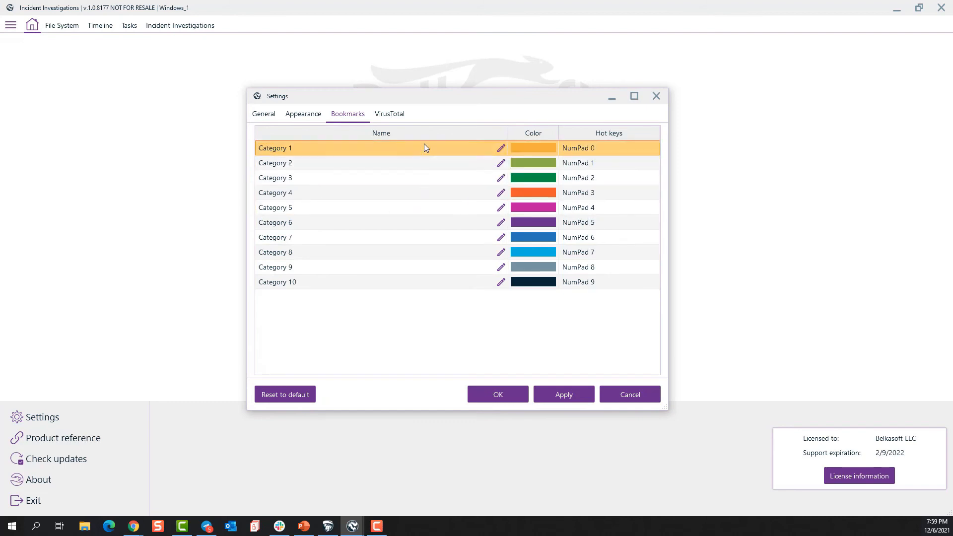
click(390, 114)
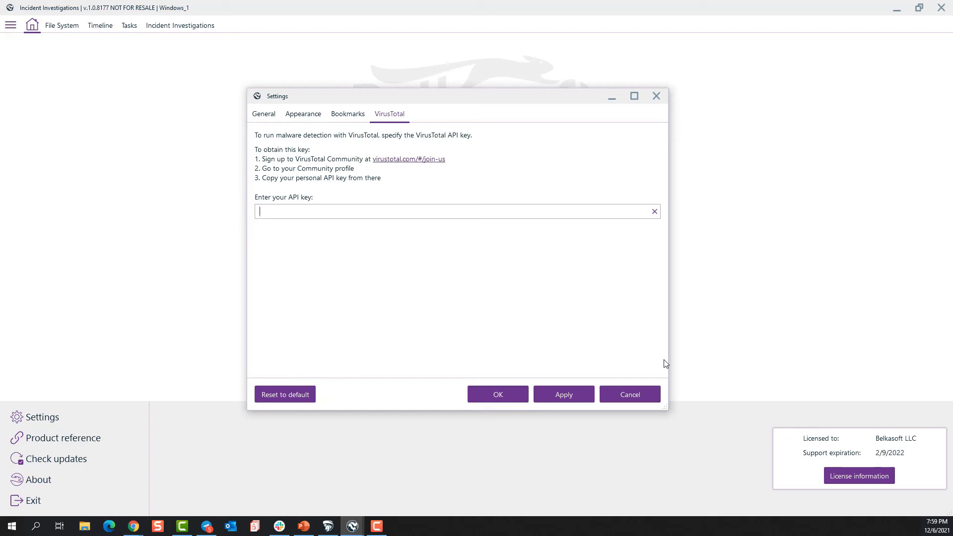
click(625, 395)
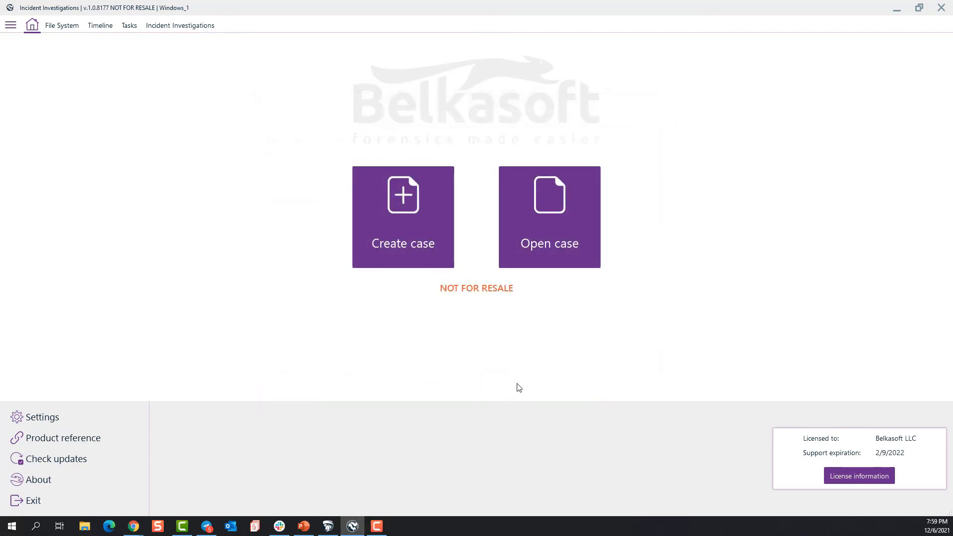
View the product's license information and close it
click(92, 436)
click(852, 475)
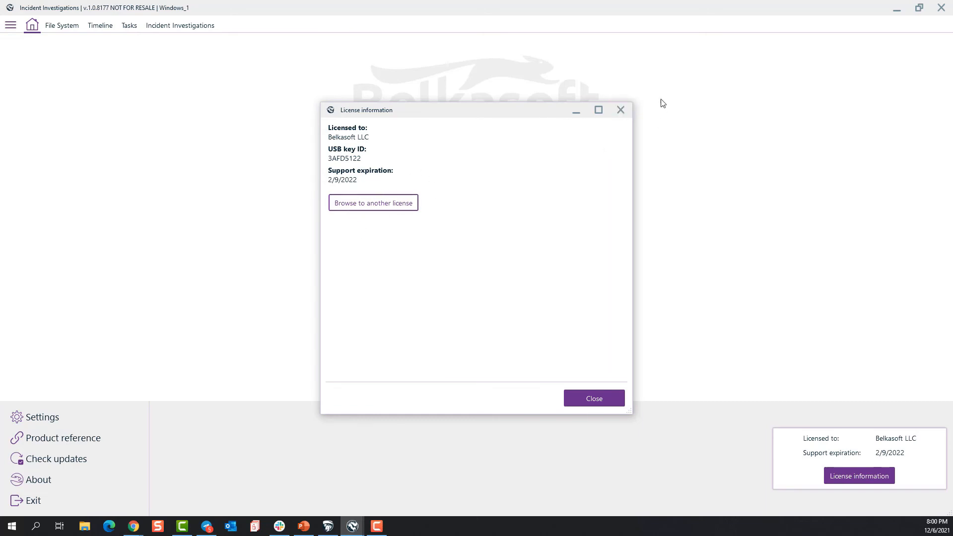
click(621, 110)
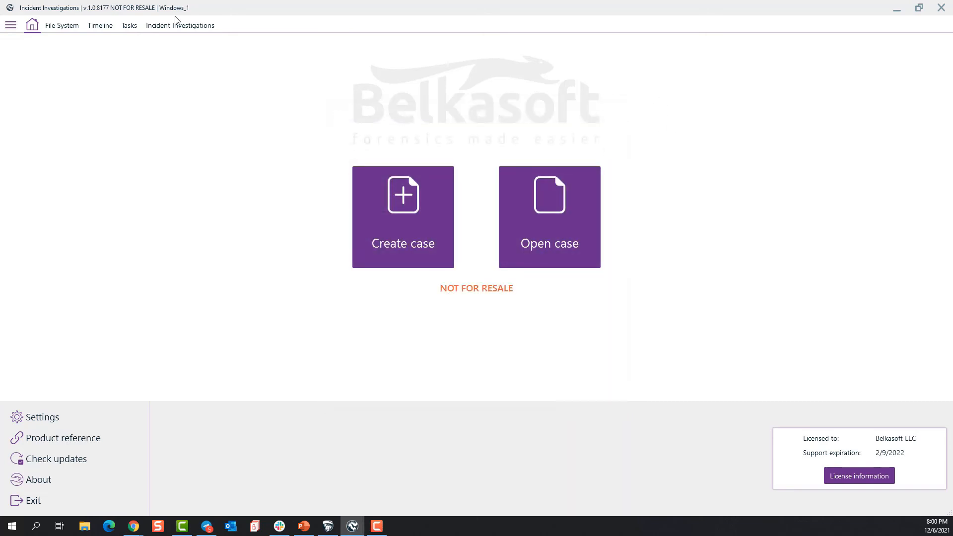
Examine the case's task list for the registry, browser and system file analyses, their status and elapsed times
click(129, 26)
scroll(463, 184, down, 15)
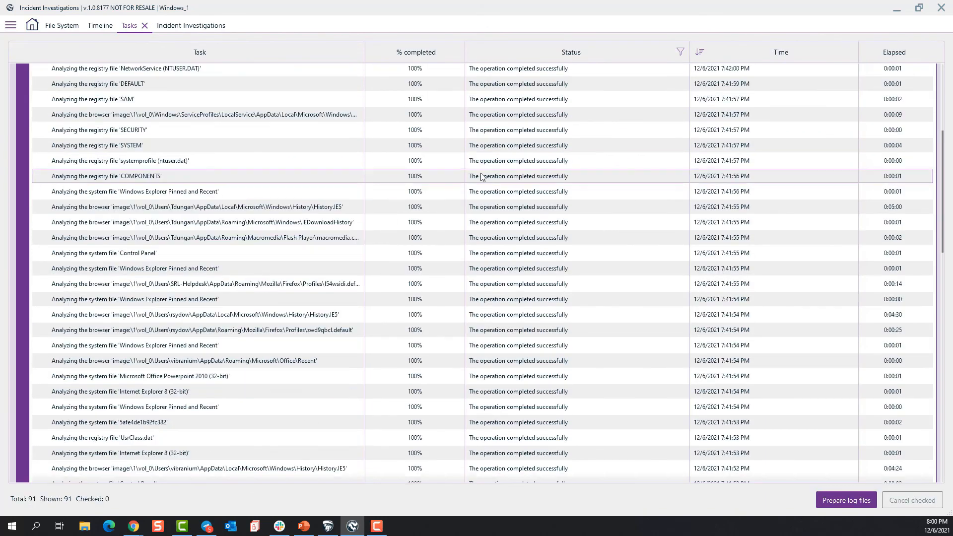
scroll(463, 184, up, 12)
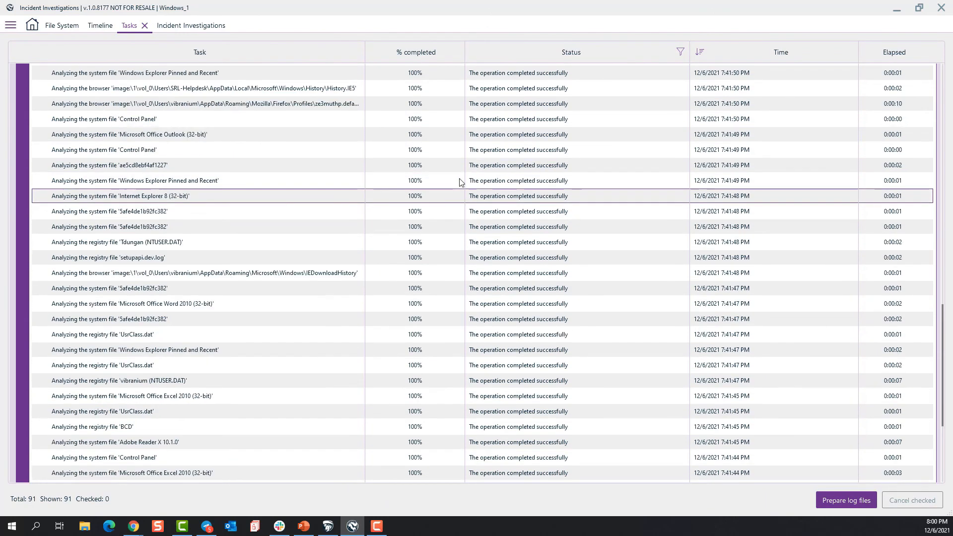
scroll(458, 178, up, 5)
scroll(457, 175, down, 6)
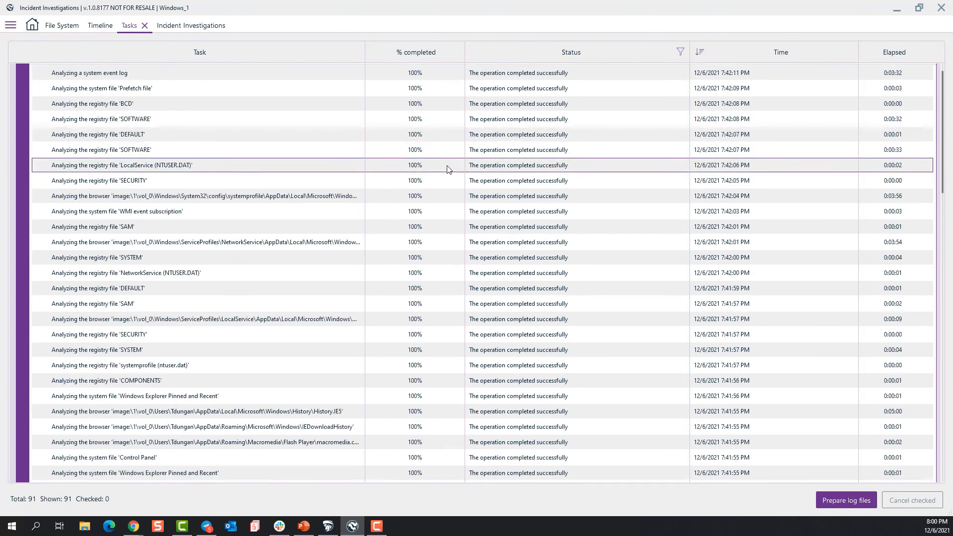
scroll(456, 172, up, 2)
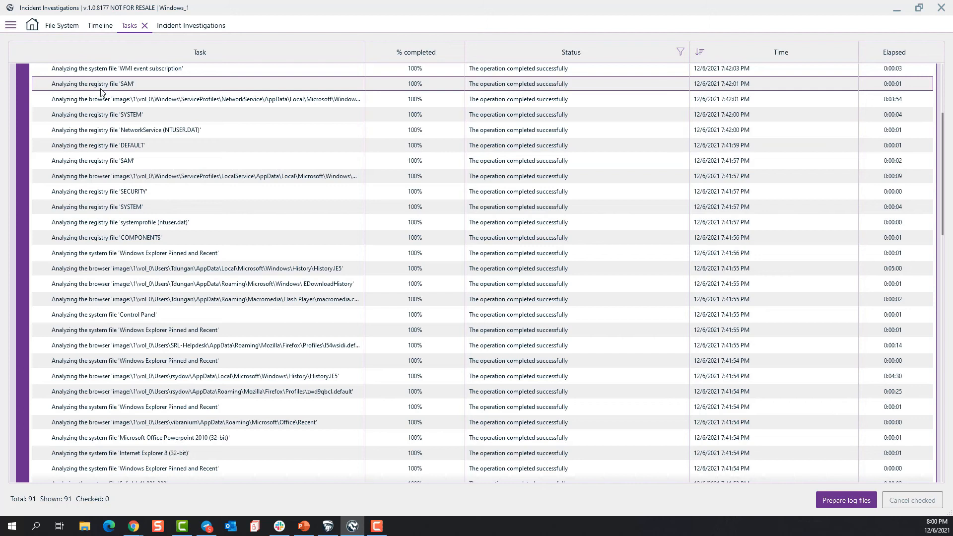
scroll(100, 92, up, 1)
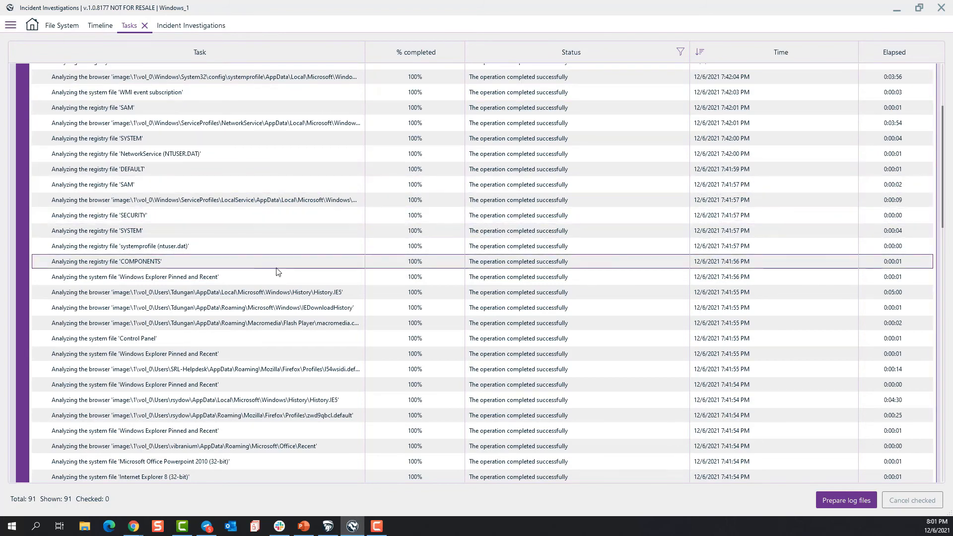
scroll(372, 273, down, 4)
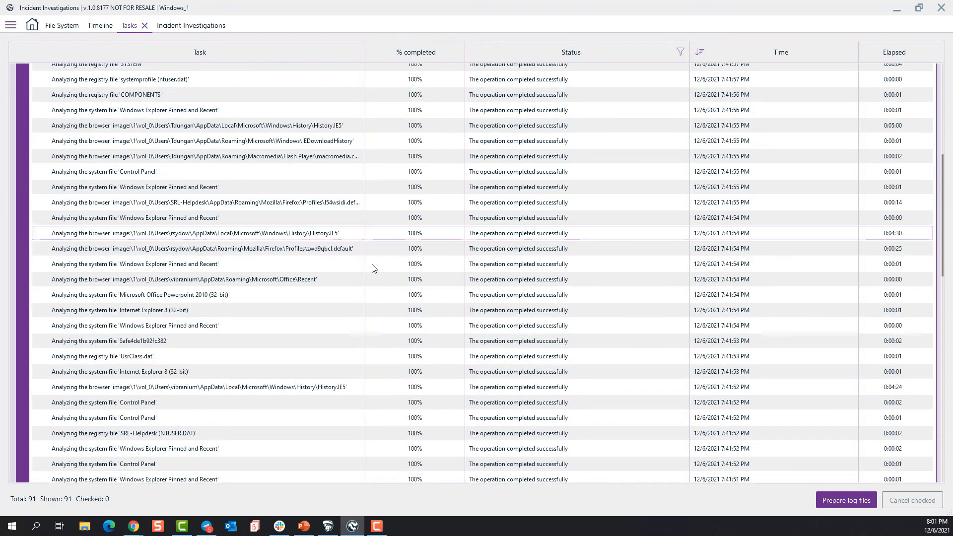
scroll(373, 268, down, 1)
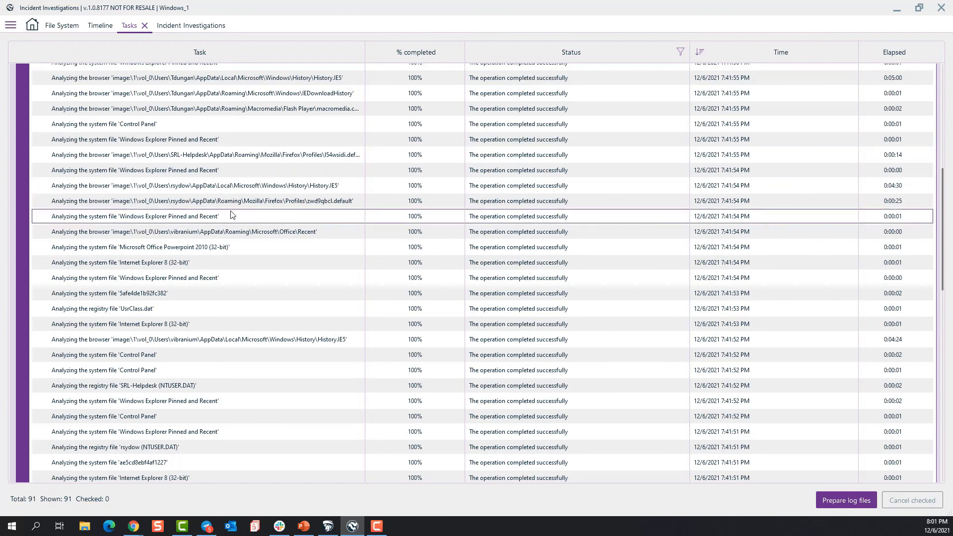
scroll(315, 199, up, 5)
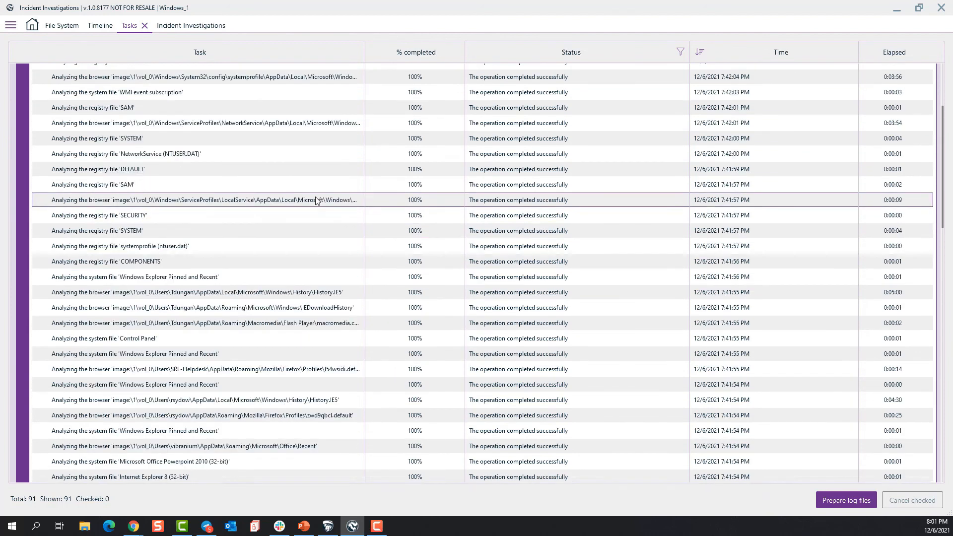
scroll(316, 201, up, 5)
scroll(397, 188, down, 3)
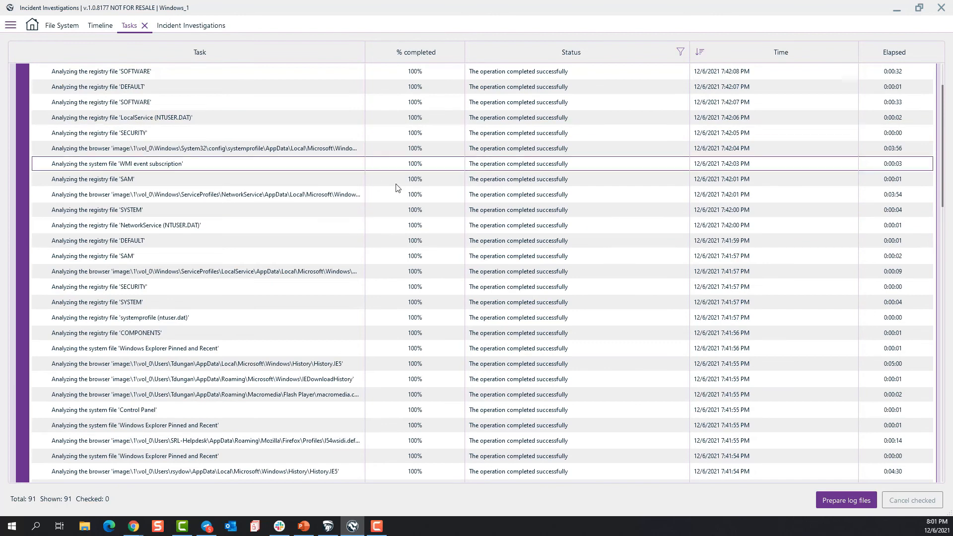
scroll(398, 188, down, 4)
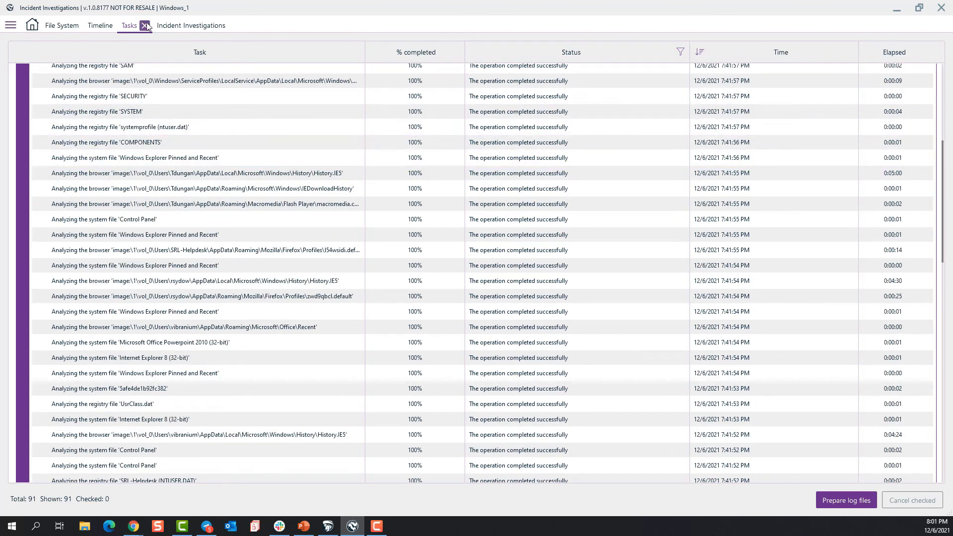
In the incident investigation results, view the Persistence, Execution, System event logs, Recent files and Downloaded files groups, and widen the artifact tree
click(183, 25)
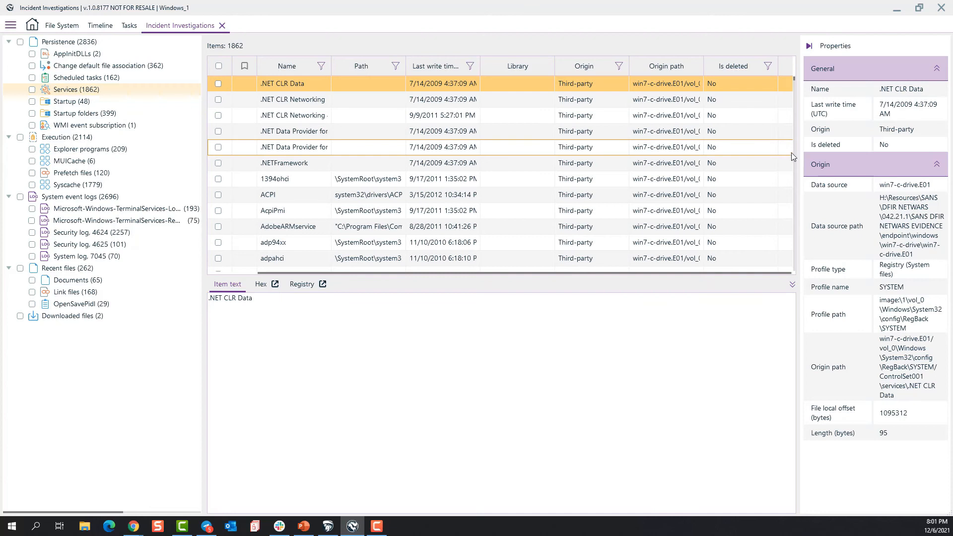
drag(801, 159, 821, 159)
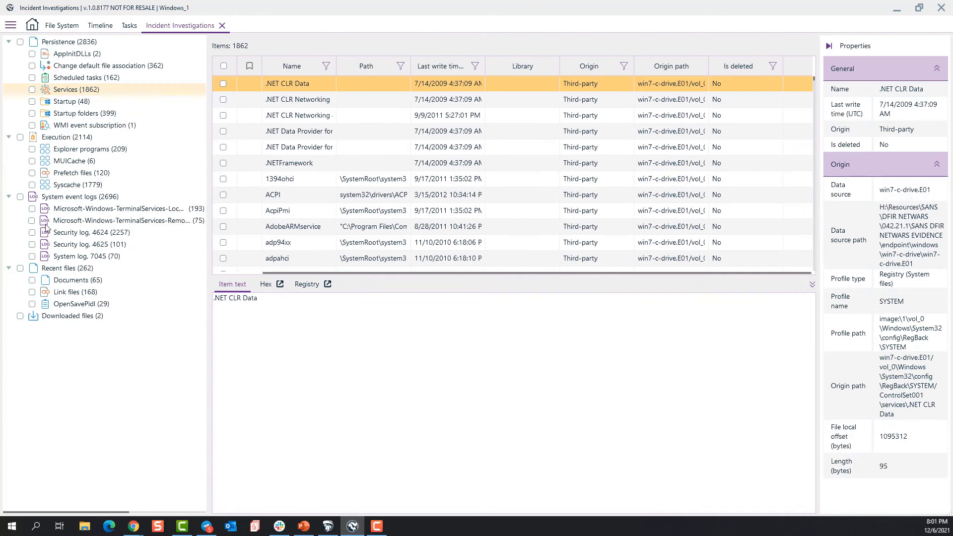
click(47, 44)
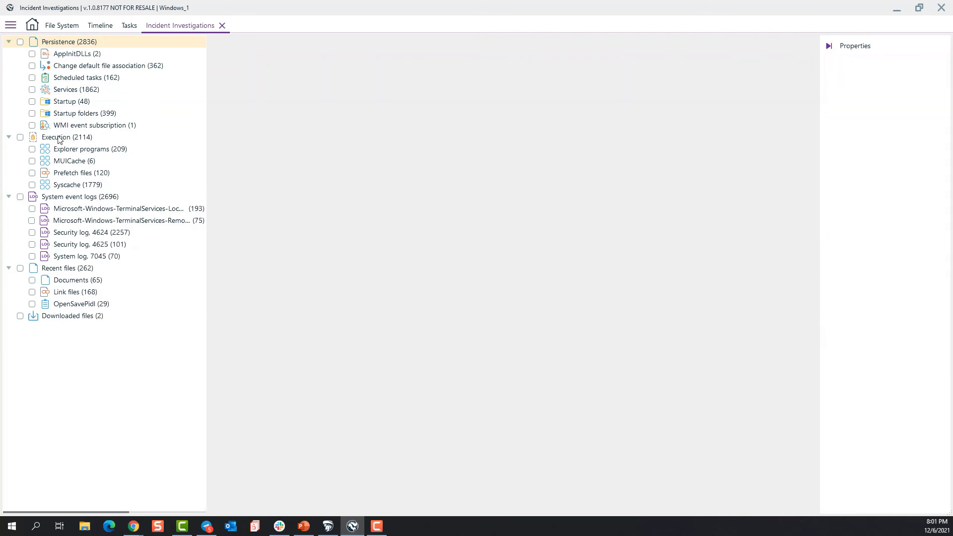
click(58, 139)
click(79, 199)
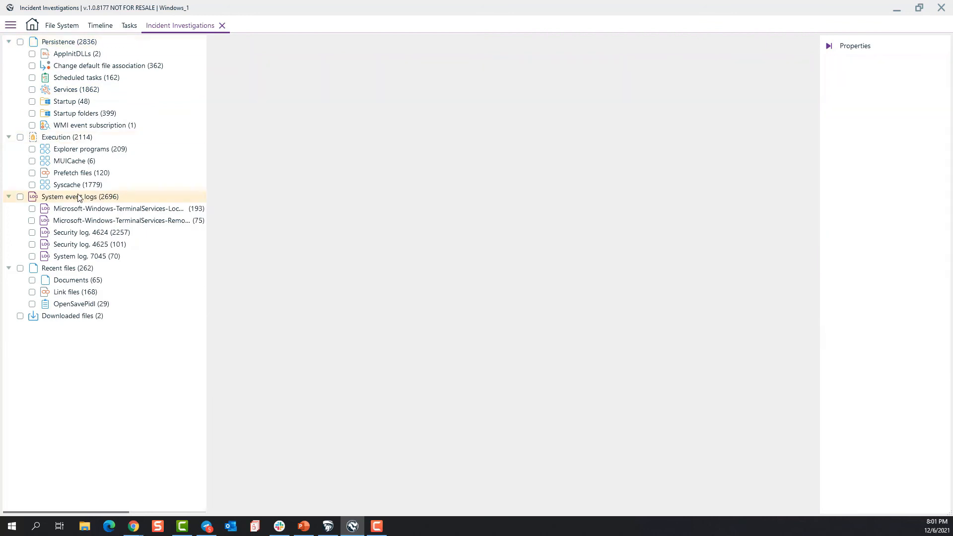
click(72, 270)
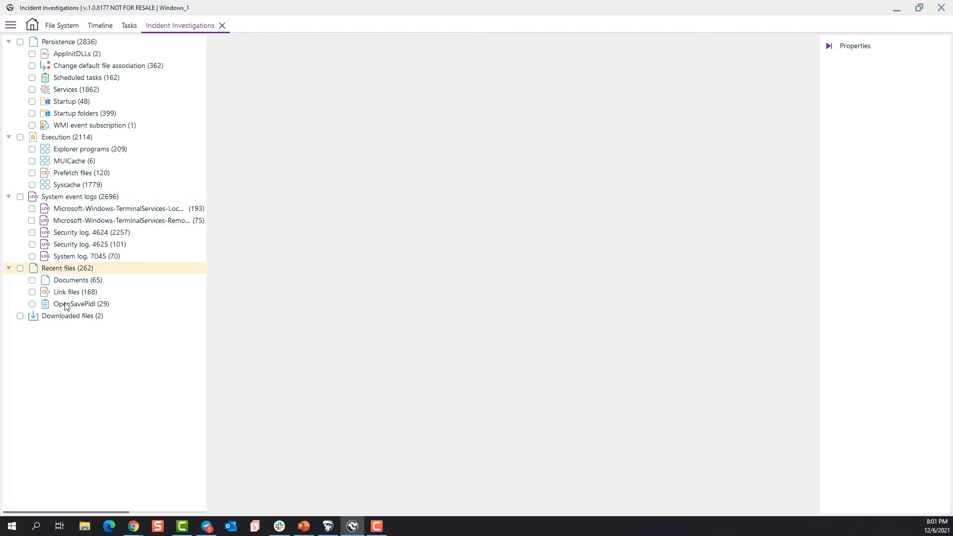
click(62, 320)
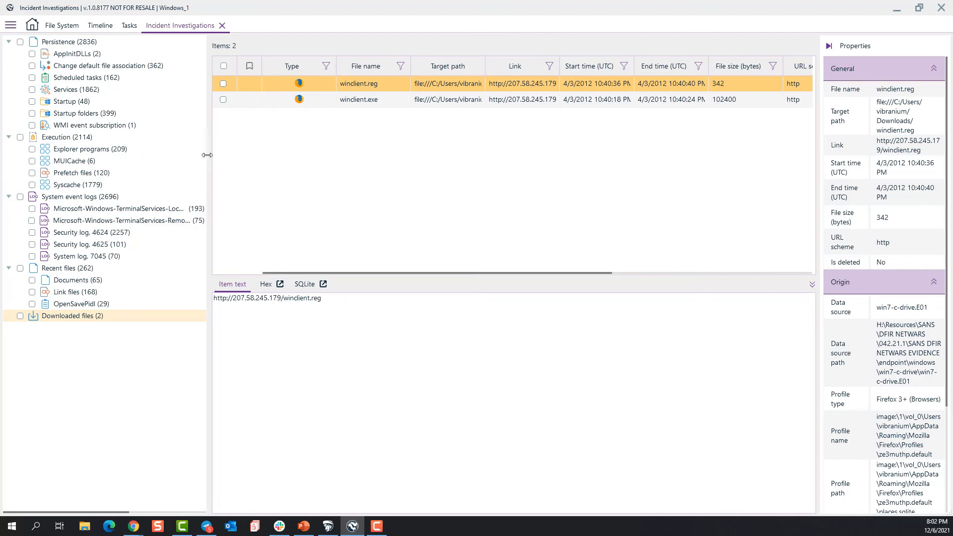
drag(209, 154, 270, 156)
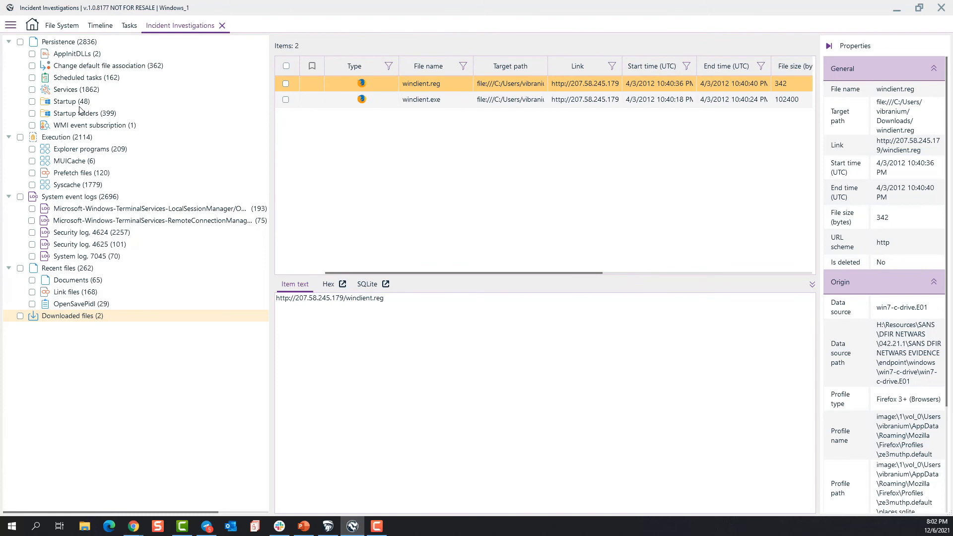
Show the AppInitDLLs entries under Persistence with a wider key path column, and view the first entry's registry data
click(72, 45)
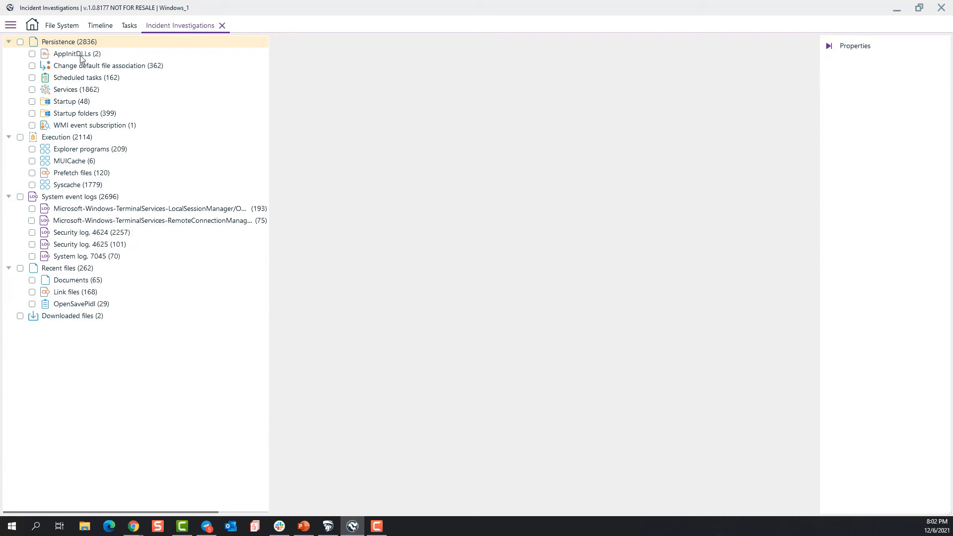
click(66, 56)
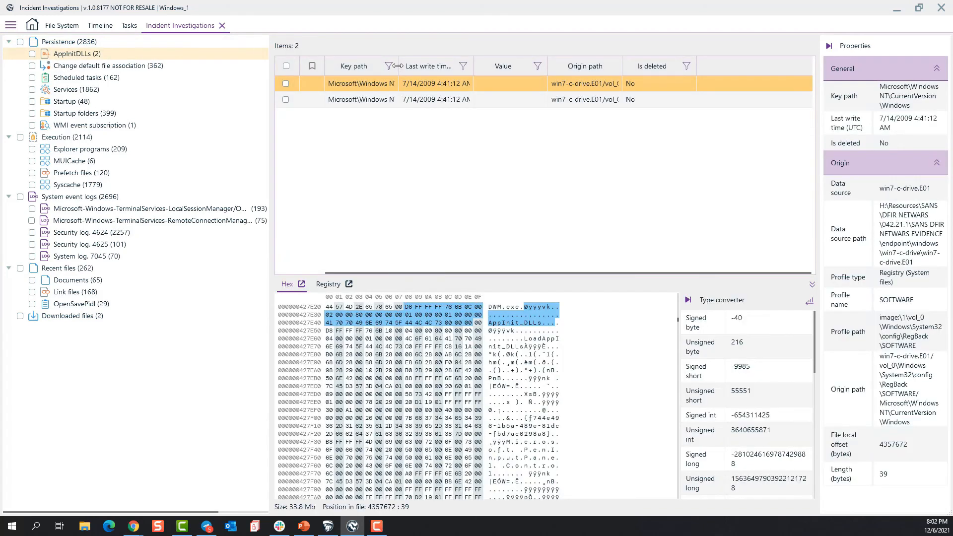
drag(399, 63, 468, 62)
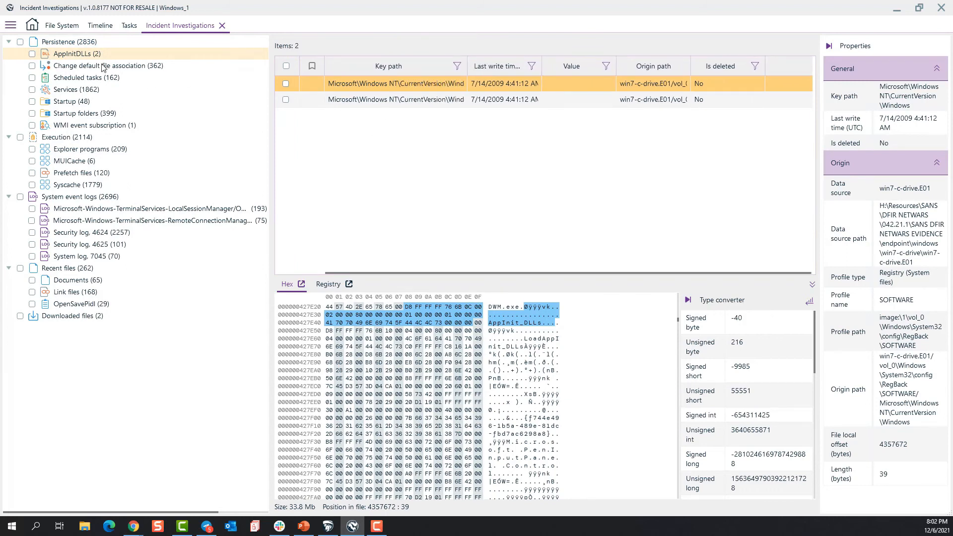
click(327, 285)
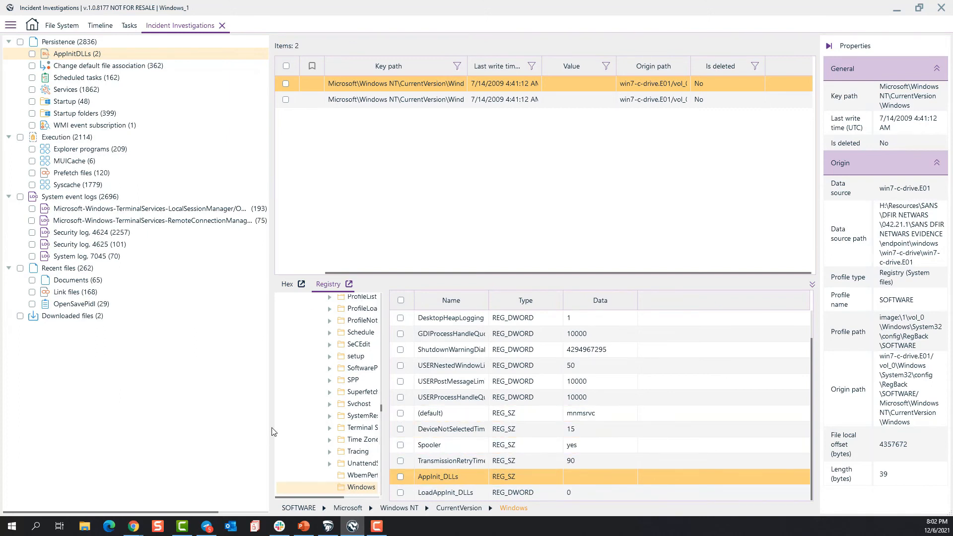
drag(272, 428, 177, 426)
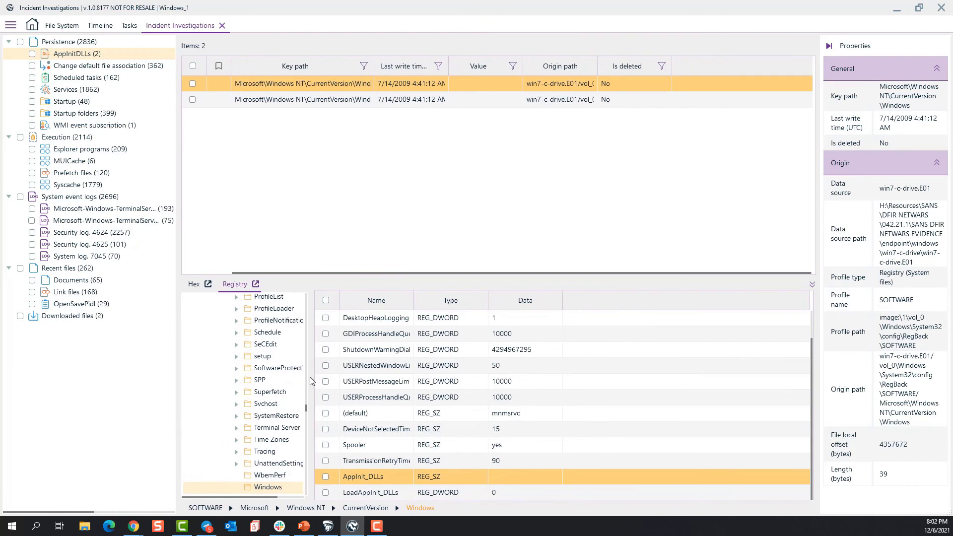
View the SOFTWARE hive in the standalone Registry Viewer, expand the MsiCorruptedFileRecovery key, and return to the incident investigation results
click(256, 284)
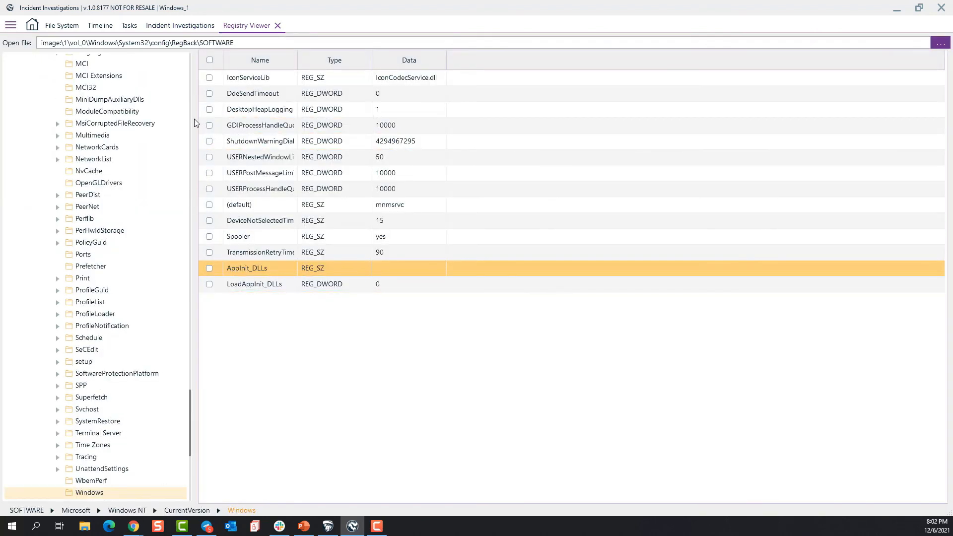
click(57, 123)
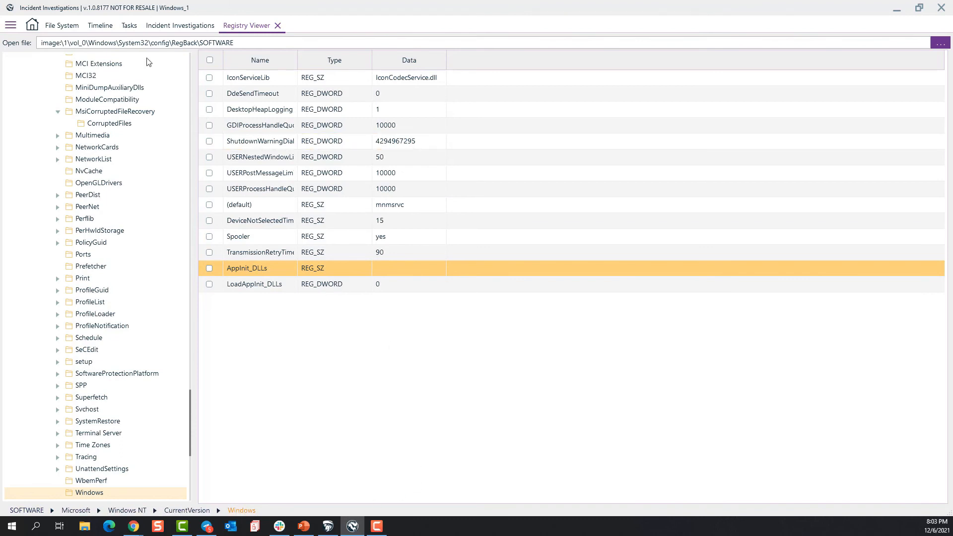
click(174, 27)
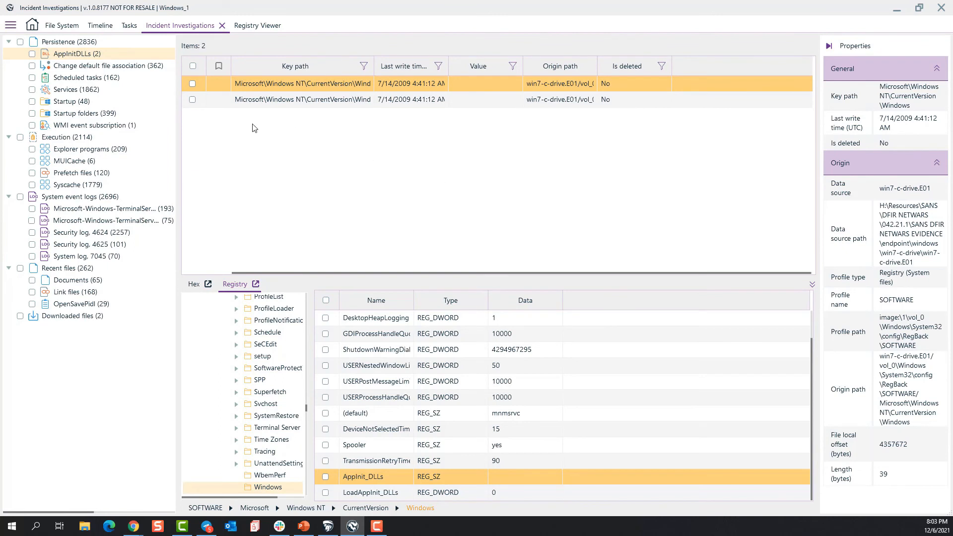
List the Change default file association entries, widen the name column and look through the file types and their default commands
click(130, 67)
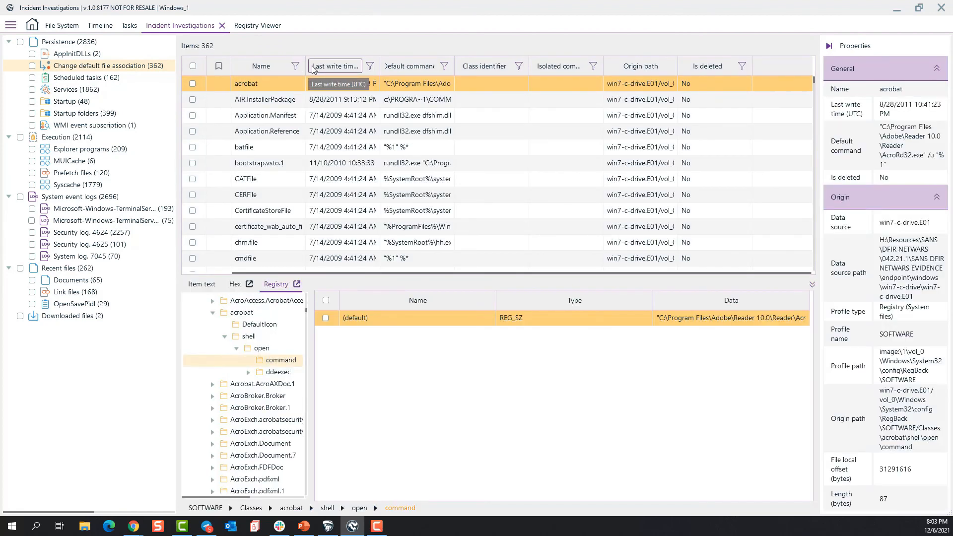
drag(306, 66, 396, 66)
scroll(336, 160, down, 4)
scroll(336, 159, down, 20)
scroll(336, 159, down, 15)
scroll(332, 155, down, 15)
scroll(333, 155, down, 10)
Look through the Scheduled tasks entries under Persistence and show the selected task's hex data in the standalone Hex Viewer
click(102, 82)
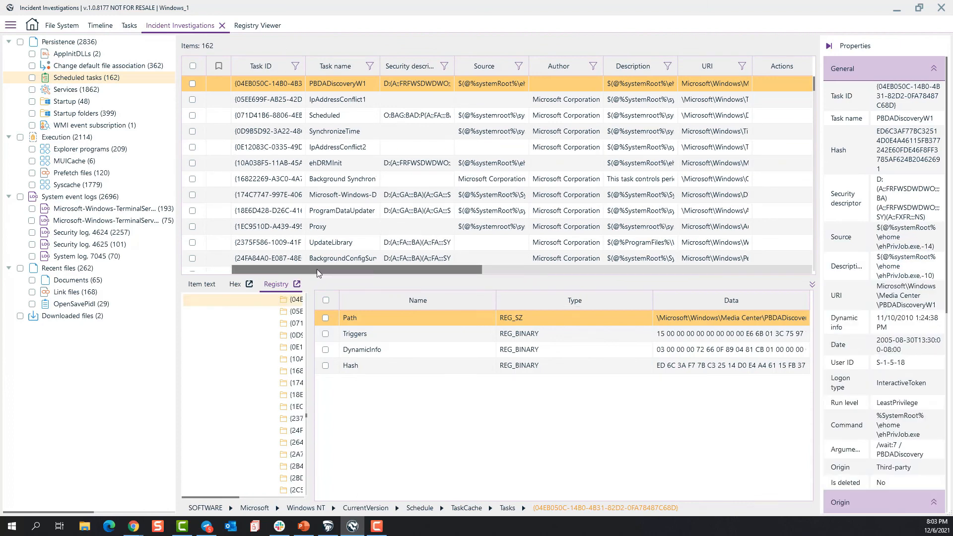
scroll(298, 208, down, 20)
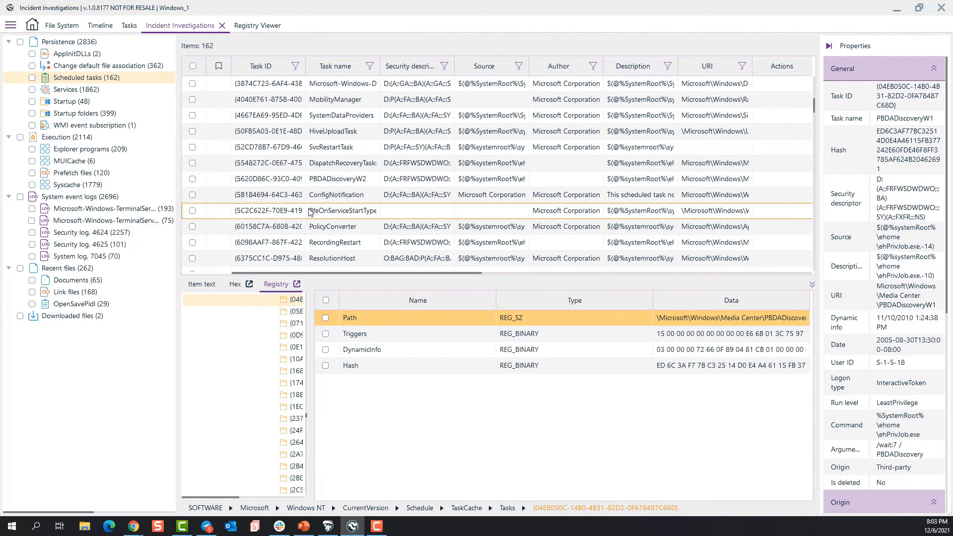
scroll(300, 206, down, 2)
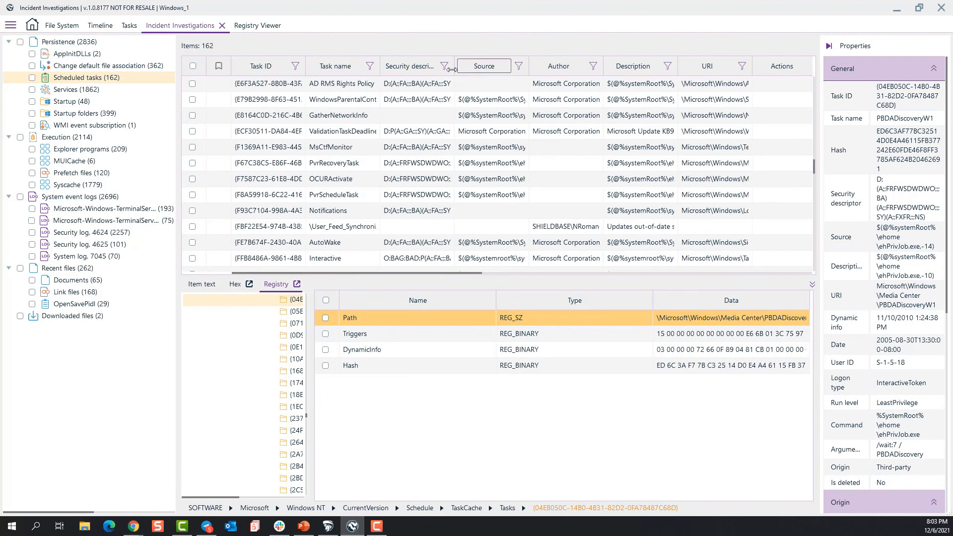
click(236, 285)
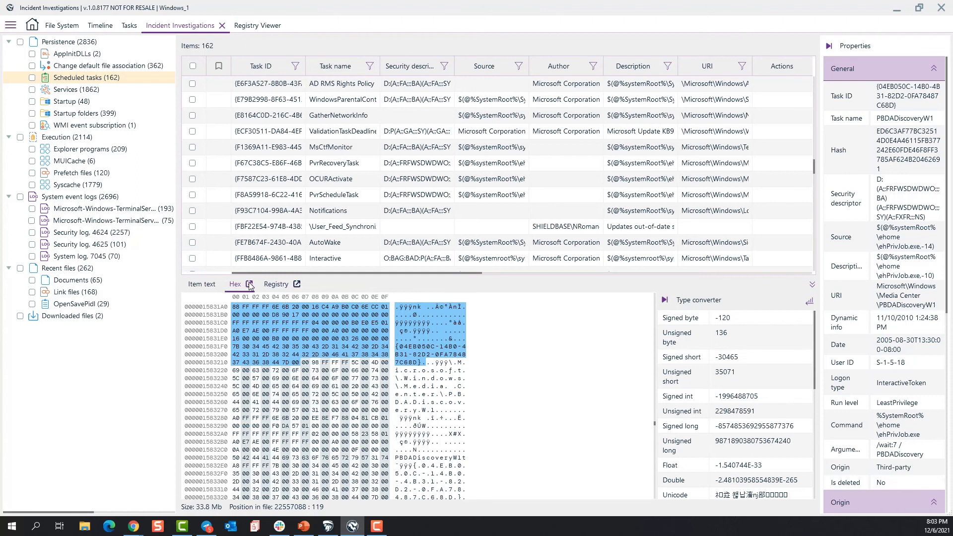
click(250, 285)
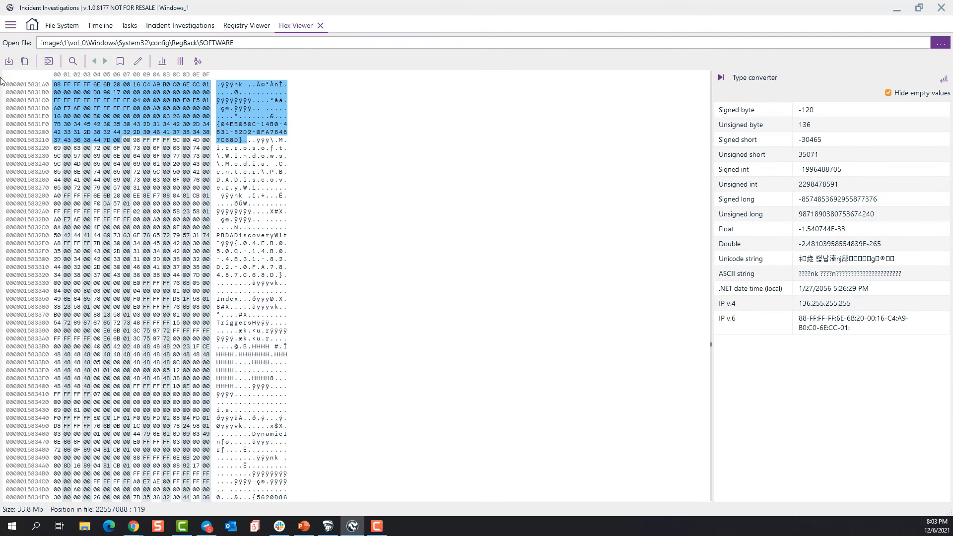
View the hex search options for text, match case and hex values, and close the search without running it
click(73, 61)
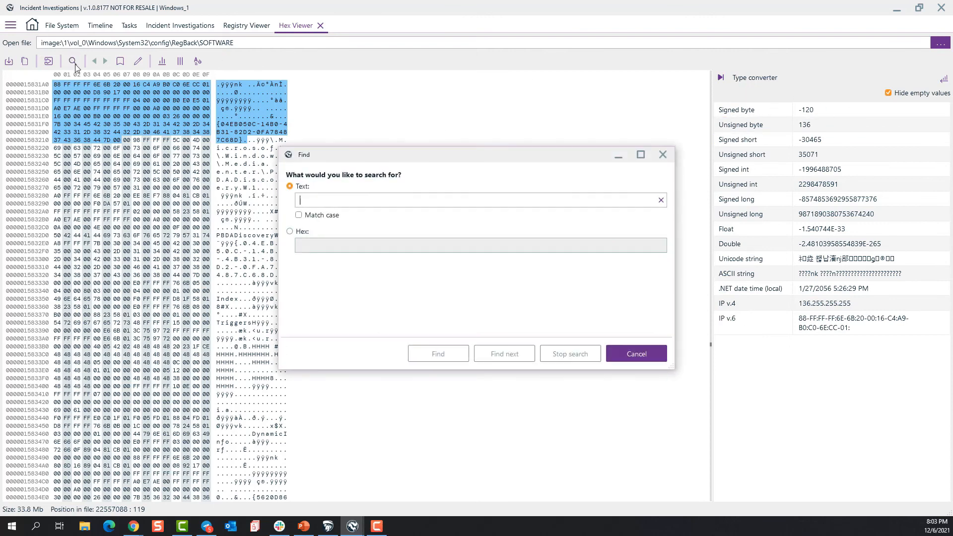
click(318, 218)
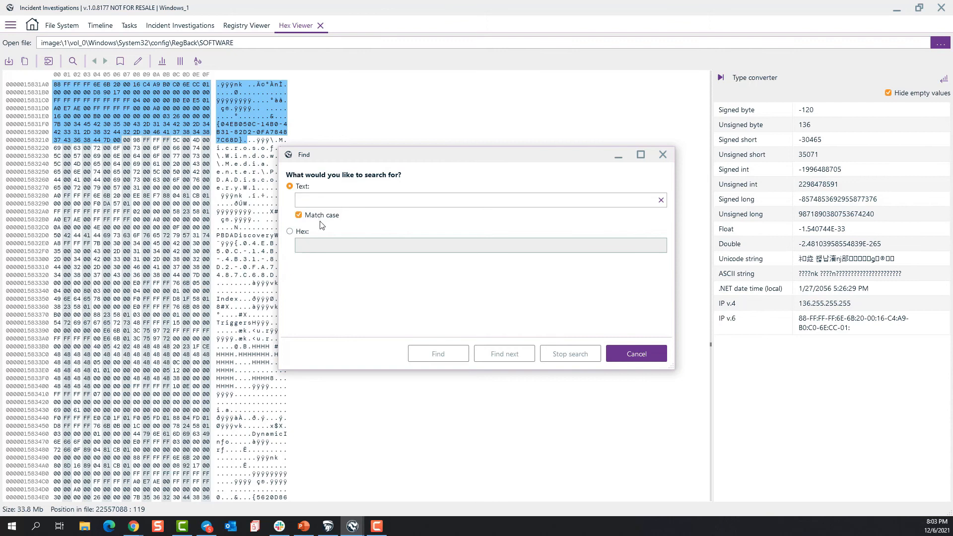
click(290, 232)
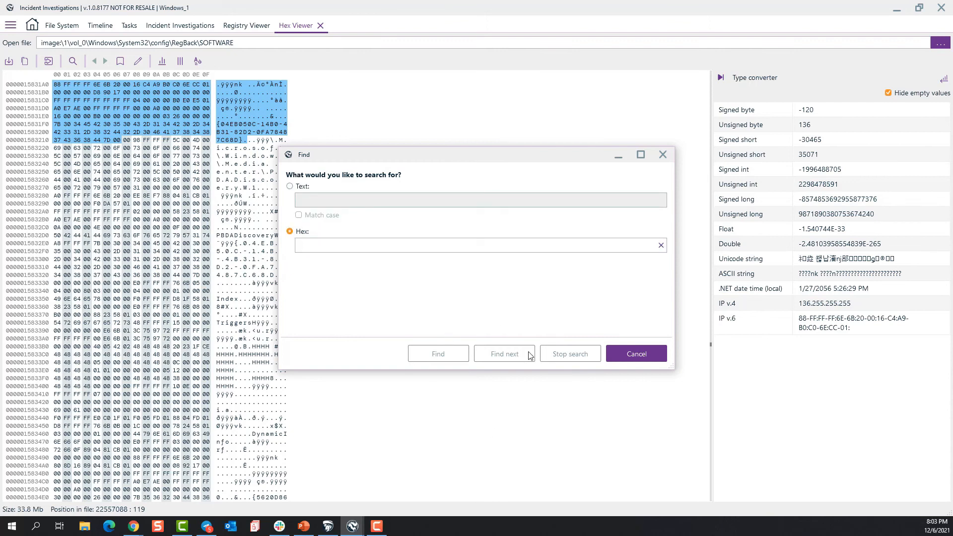
click(648, 355)
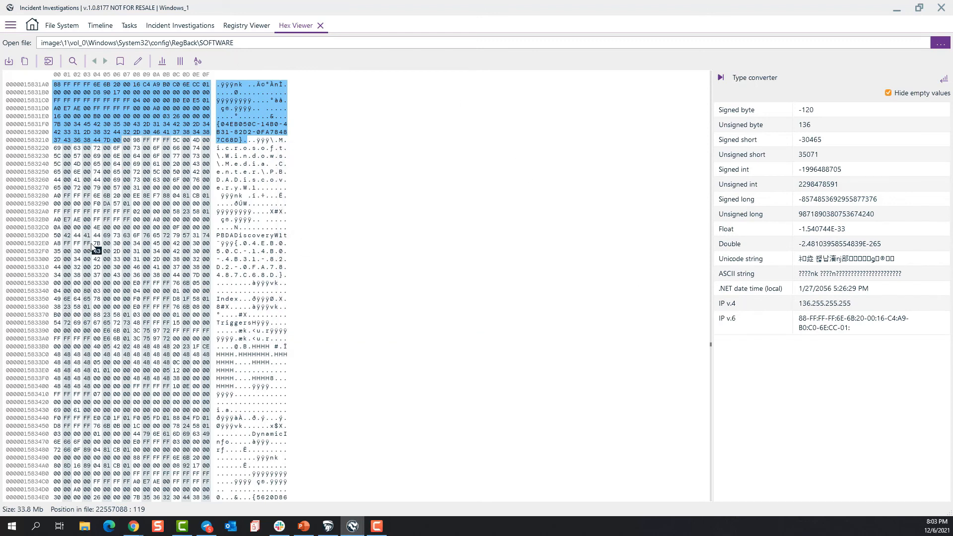
Select the bytes of the word "Triggers" in the hex data and bookmark them
drag(88, 244, 143, 279)
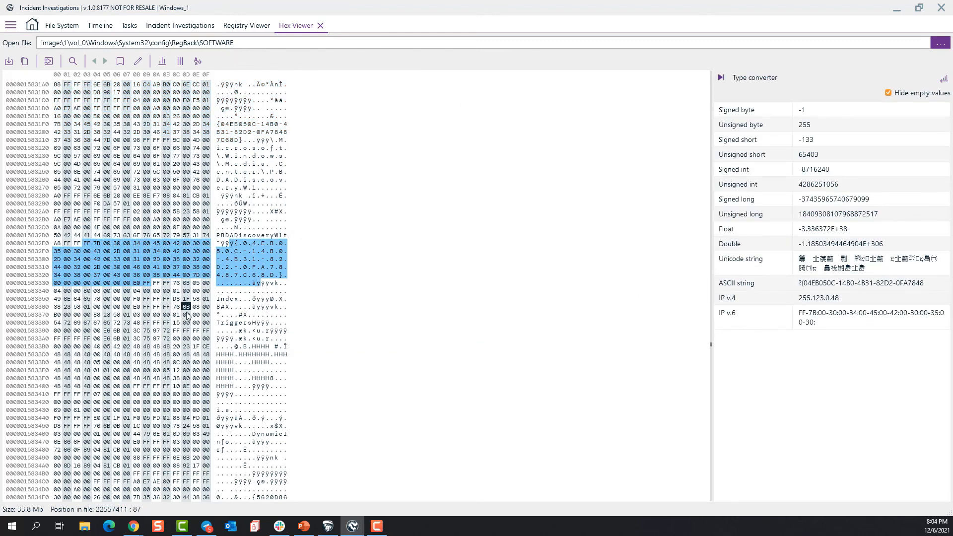
click(167, 315)
drag(218, 323, 251, 328)
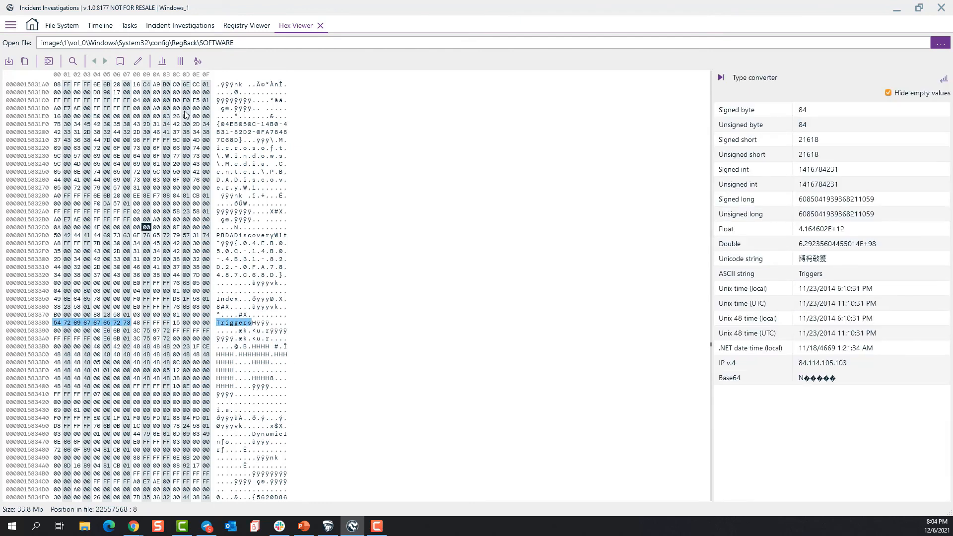
click(138, 61)
click(186, 450)
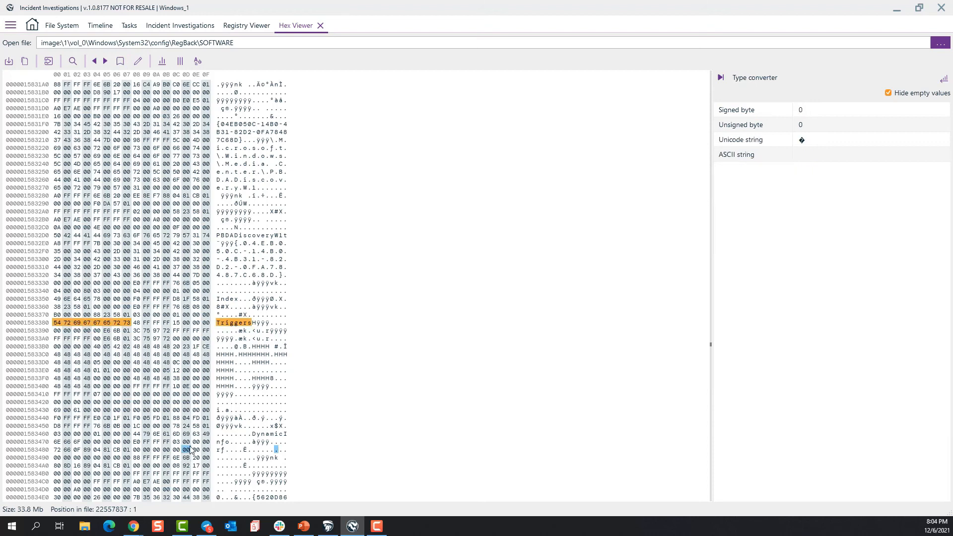
Set the description of the Triggers hex bookmark to "Trigger" and close the bookmark editor
click(138, 60)
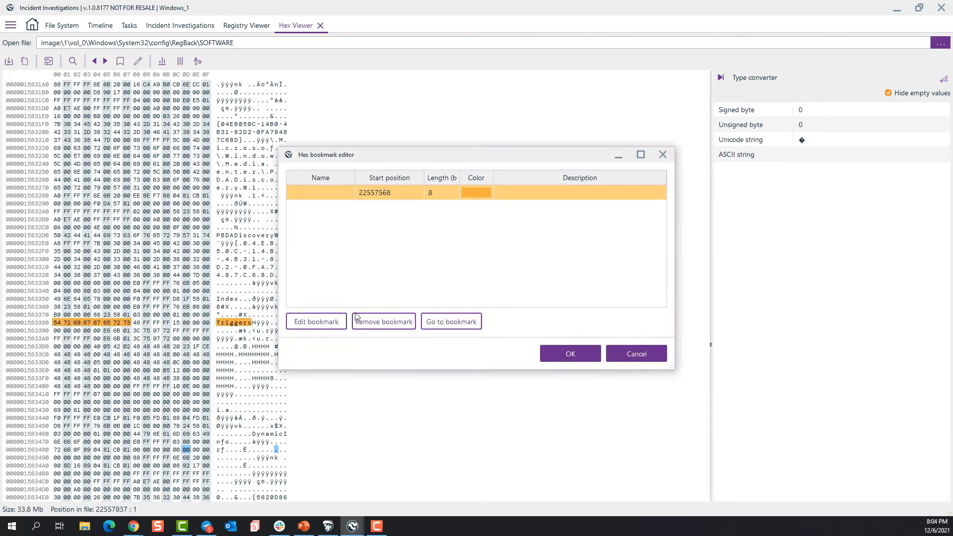
click(324, 328)
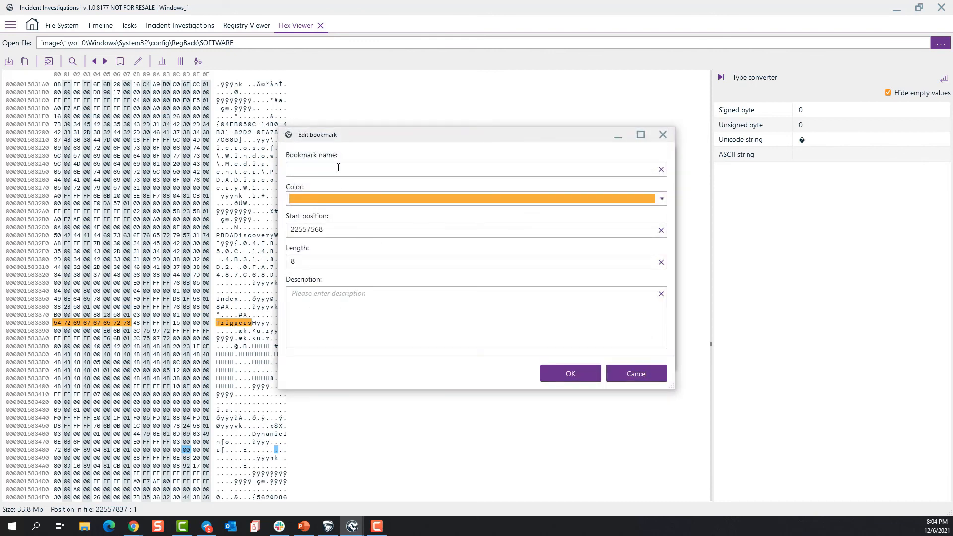
click(370, 303)
text(Trigger)
click(329, 172)
click(571, 374)
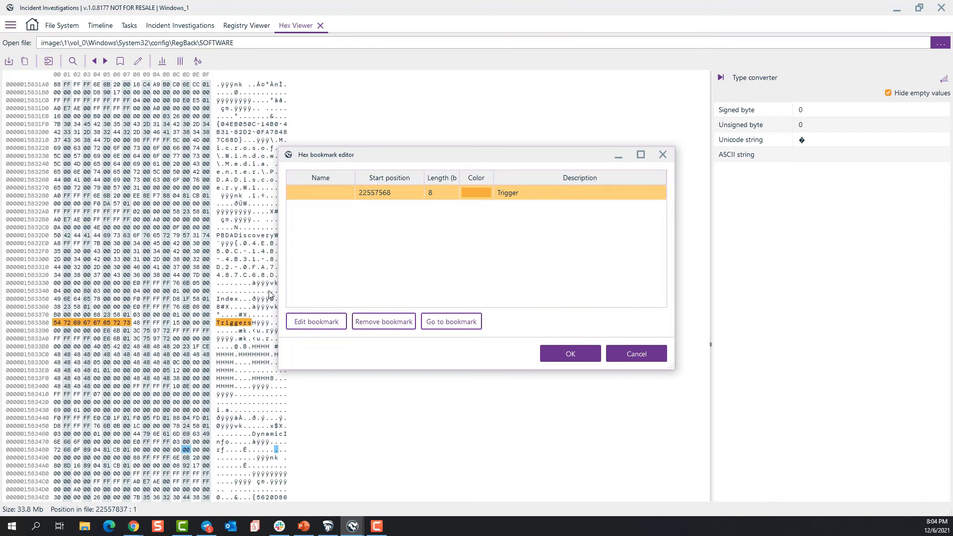
click(664, 158)
Move to a distant part of the SOFTWARE hive's hex data and jump back to the bookmark described as Trigger
drag(710, 346, 693, 260)
drag(709, 163, 706, 78)
scroll(301, 205, down, 1)
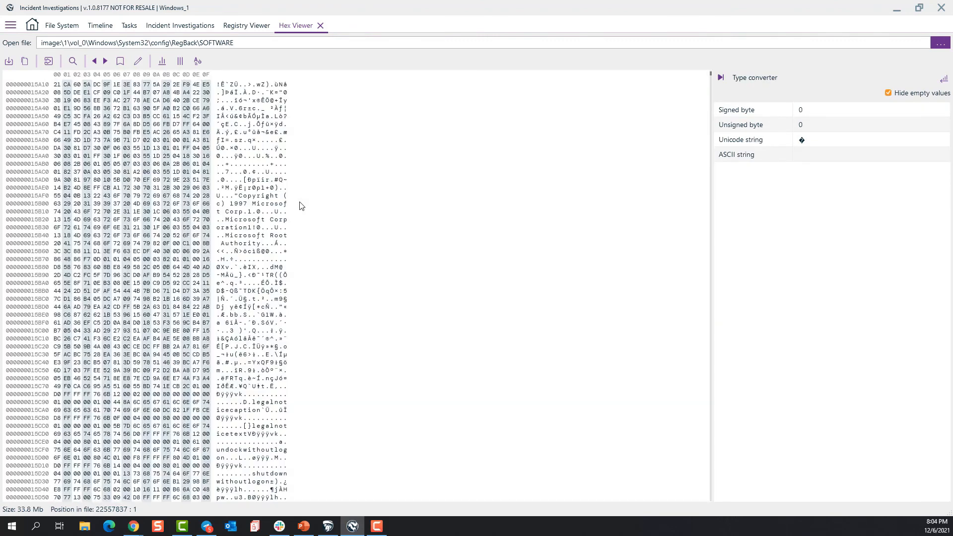
scroll(300, 204, down, 2)
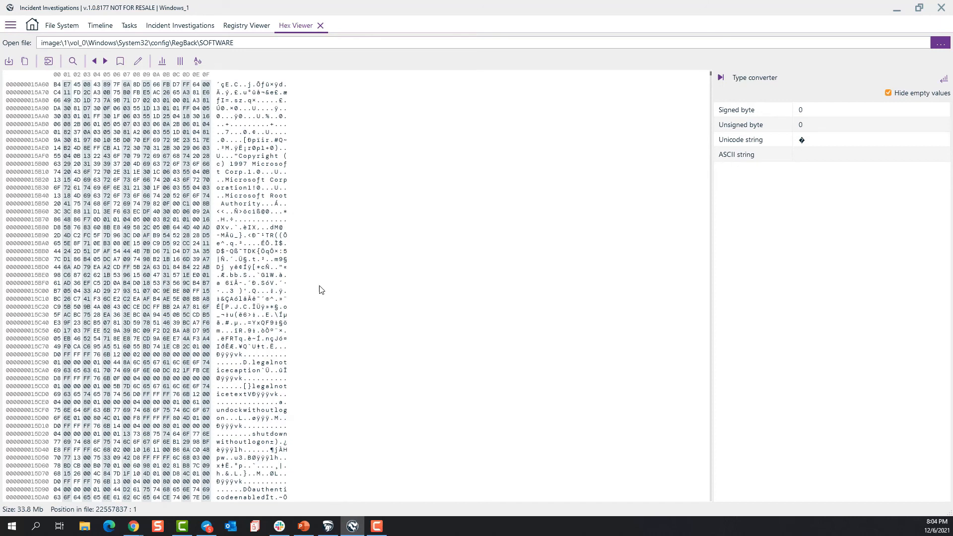
click(139, 61)
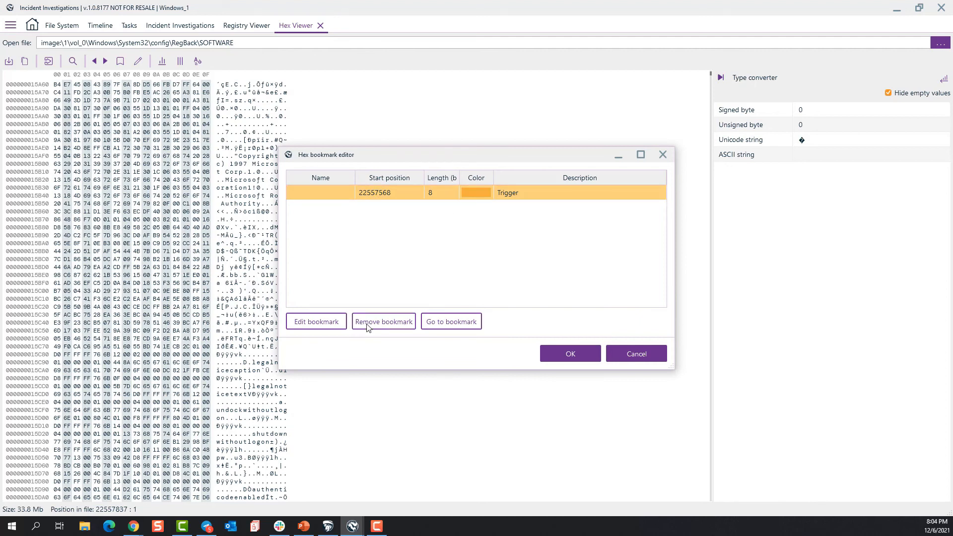
click(441, 326)
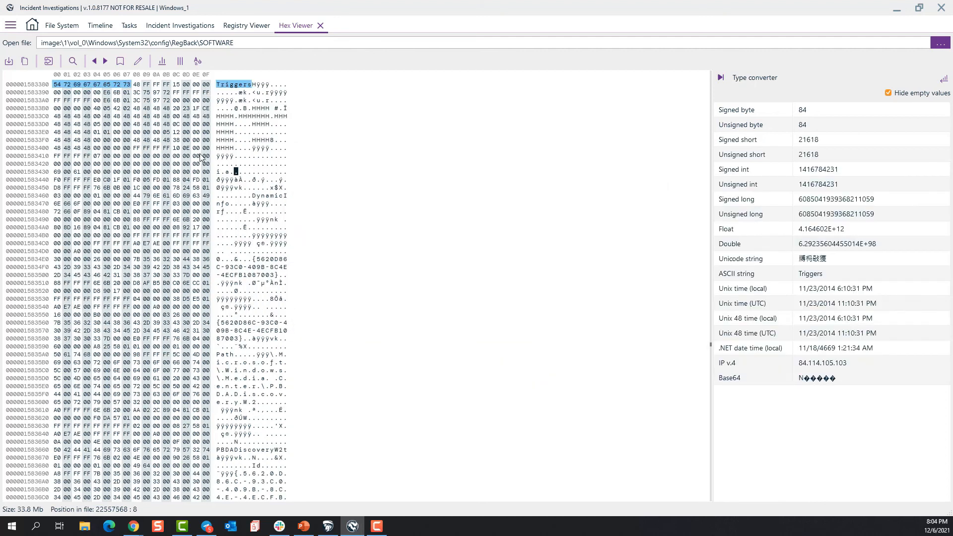
drag(178, 141, 186, 142)
scroll(208, 159, up, 1)
scroll(209, 159, up, 1)
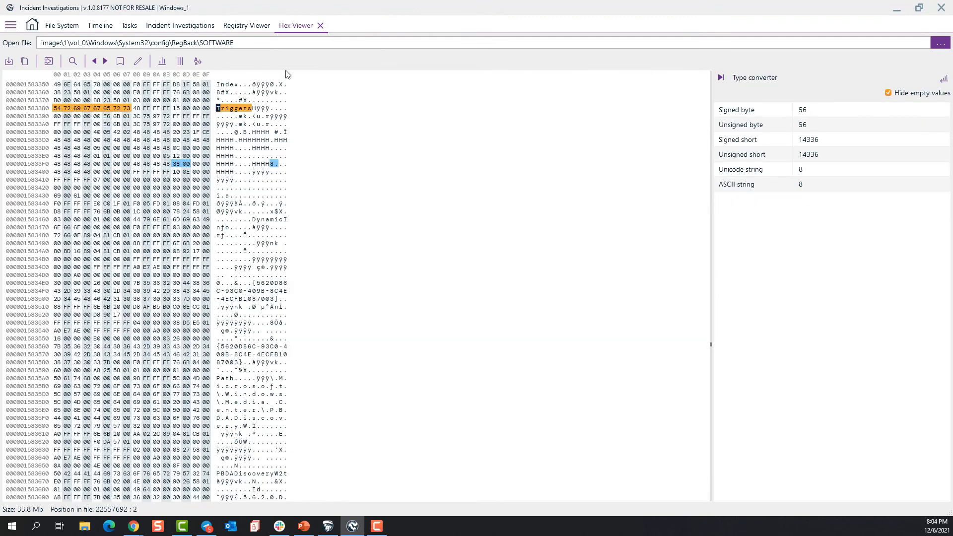
Close the Hex Viewer and view the scheduled task's hex data within the incident investigation results
click(320, 25)
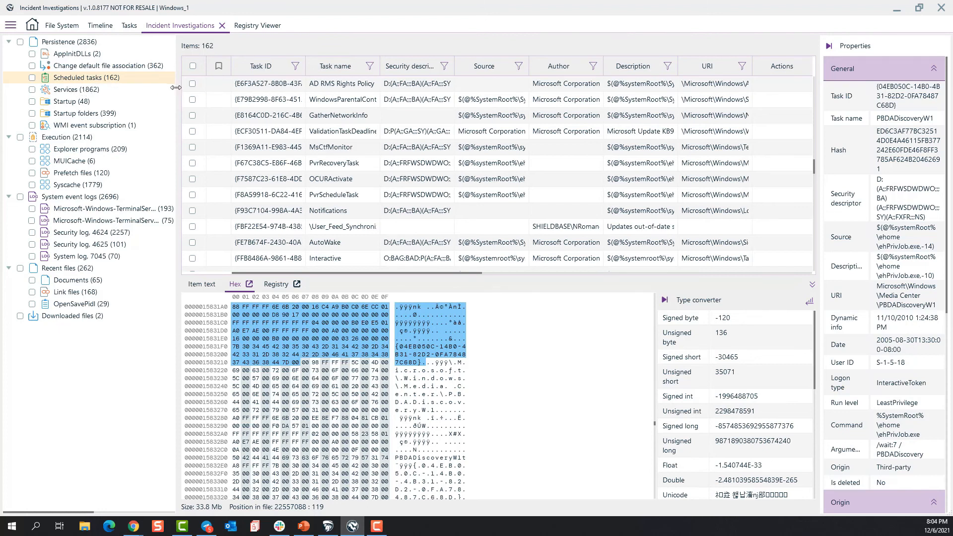
mouse_move(184, 87)
mouse_down()
mouse_move(244, 88)
mouse_move(175, 89)
mouse_up()
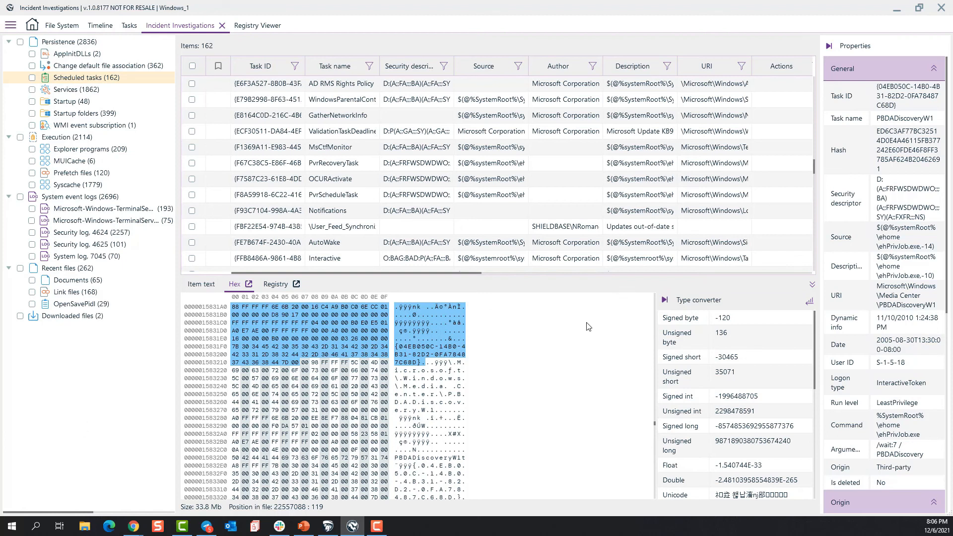
scroll(587, 348, down, 3)
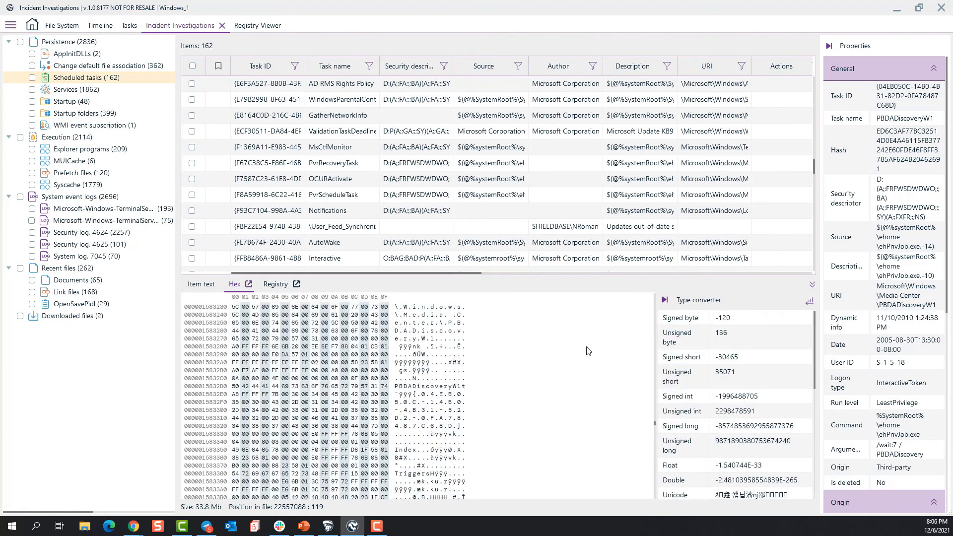
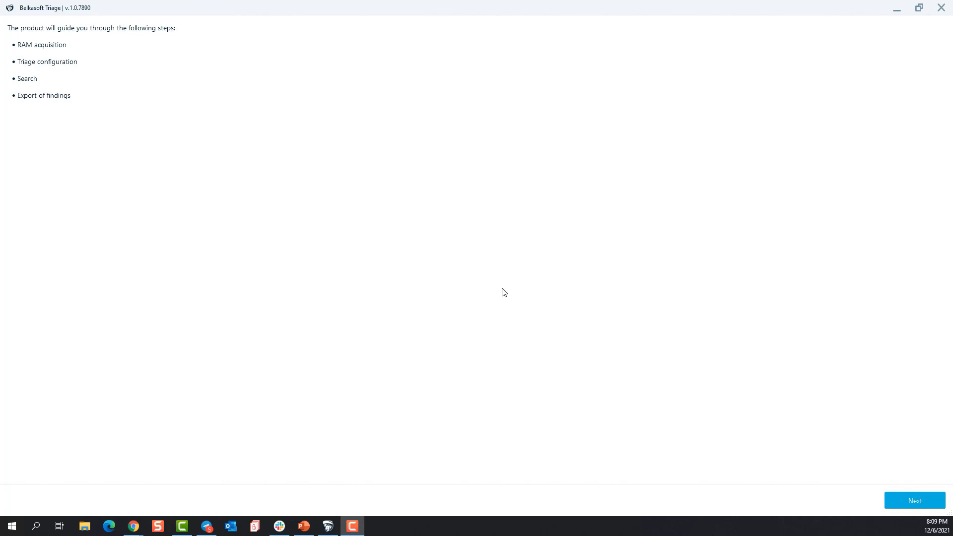
In Belkasoft Triage, start a RAM acquisition to the proposed Triage folder and stop the capture without saving it
click(908, 504)
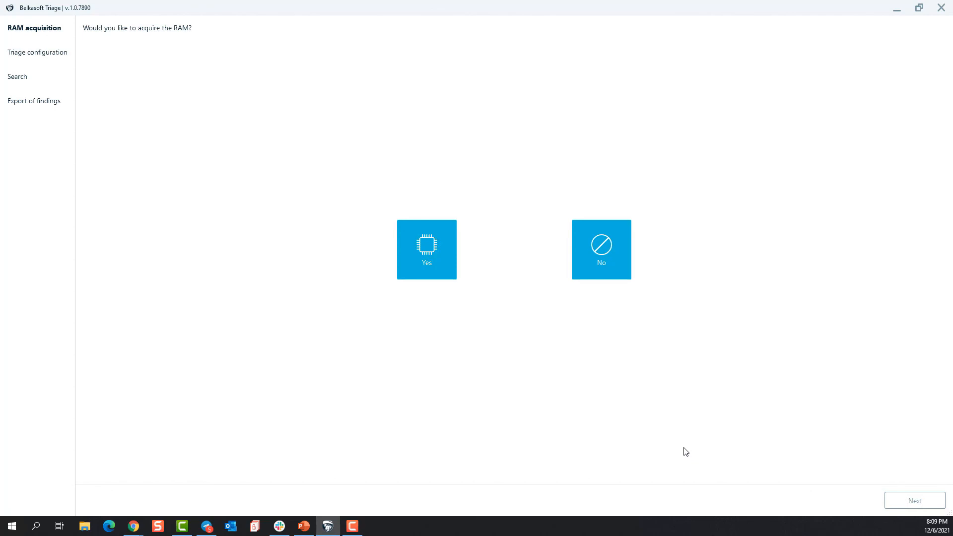
click(430, 262)
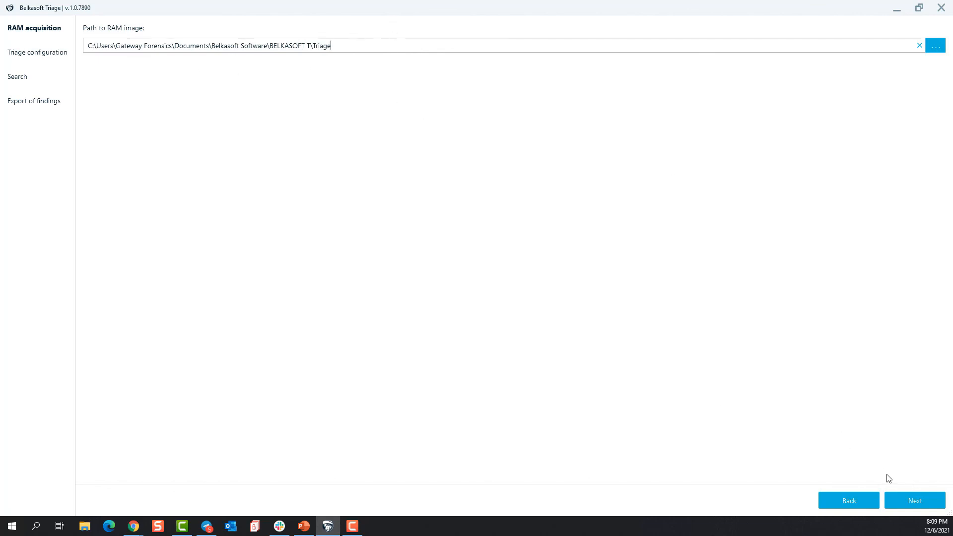
click(904, 502)
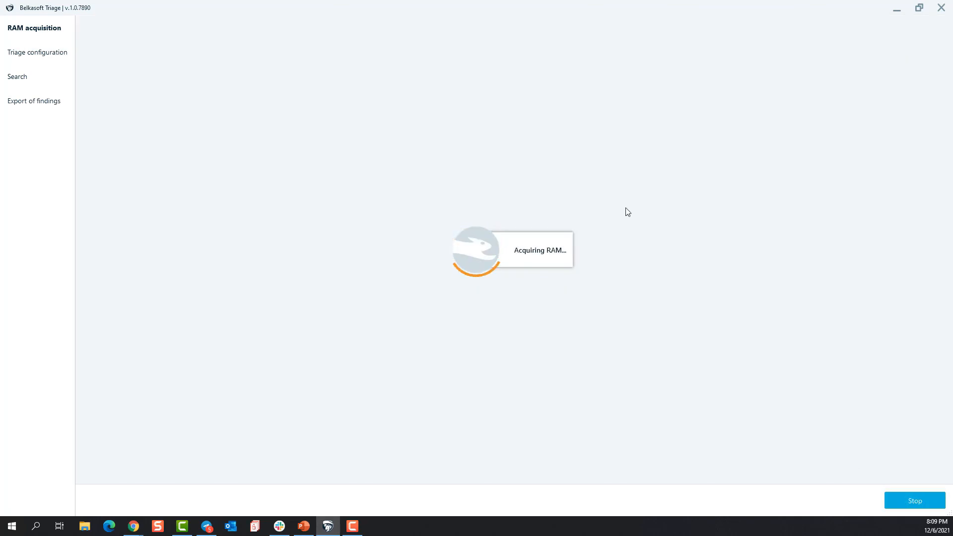
click(916, 501)
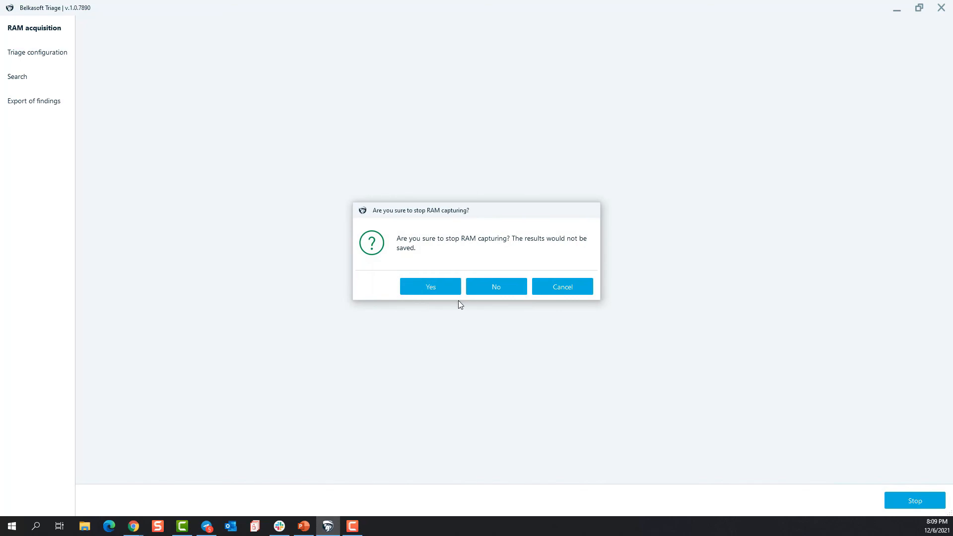
click(433, 287)
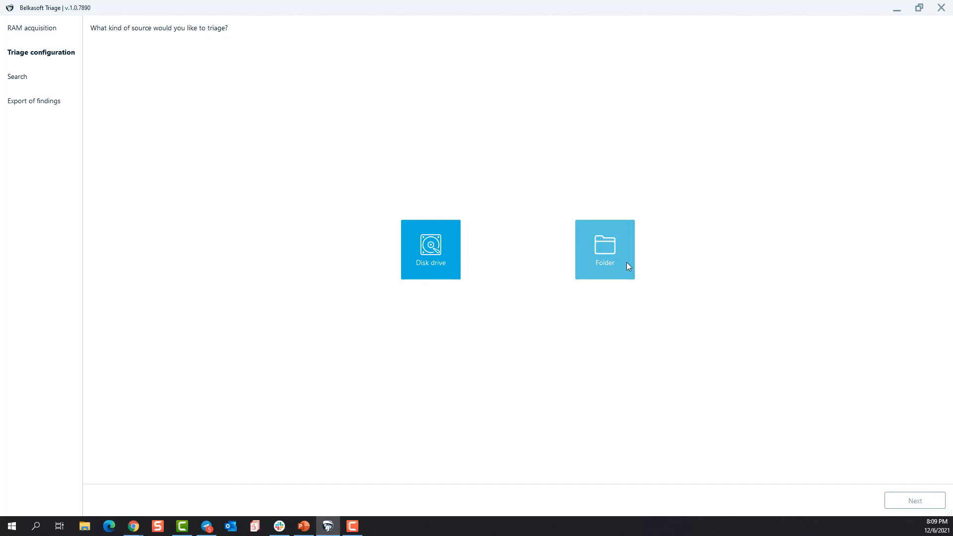
Start a triage of disk drive C:\ without skin tone detection or hashset matching, and expand the Disks info results
click(431, 253)
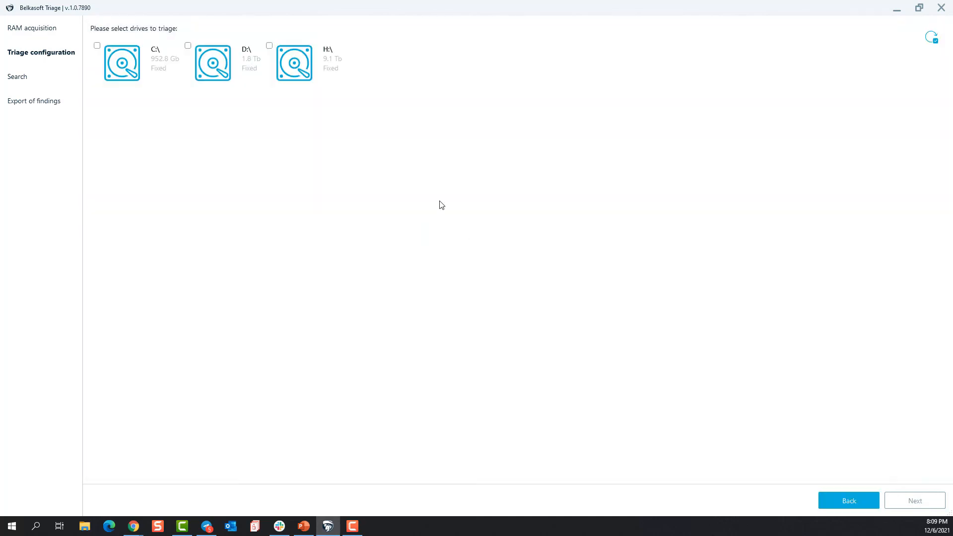
click(115, 58)
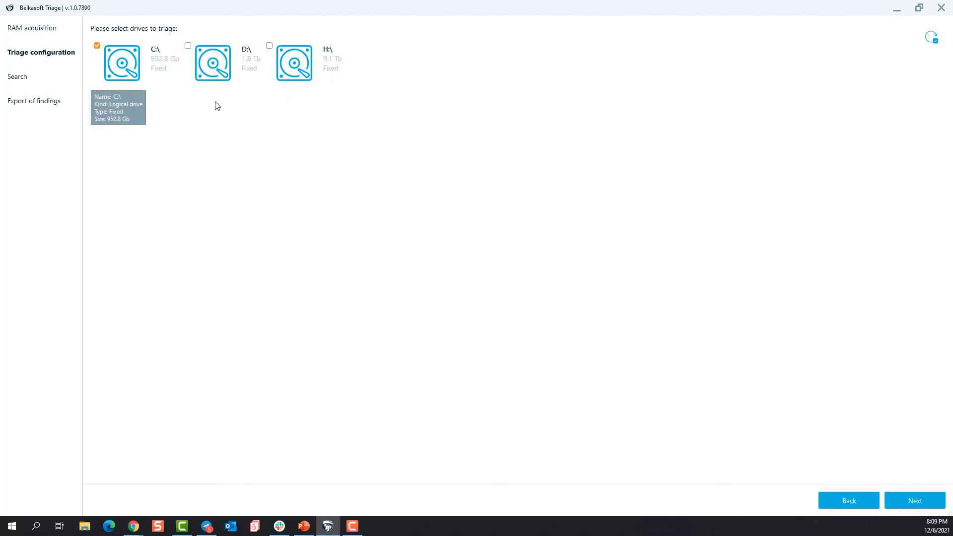
click(909, 501)
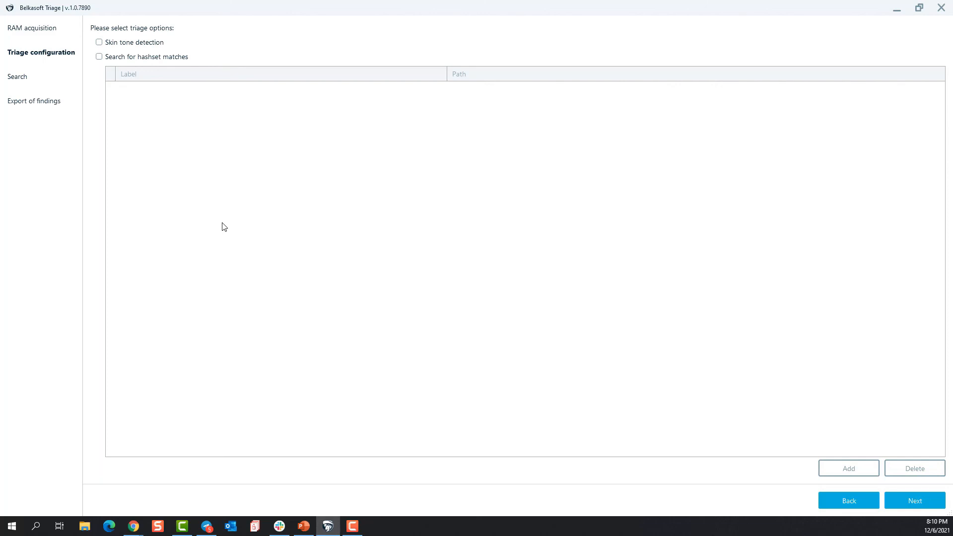
click(924, 505)
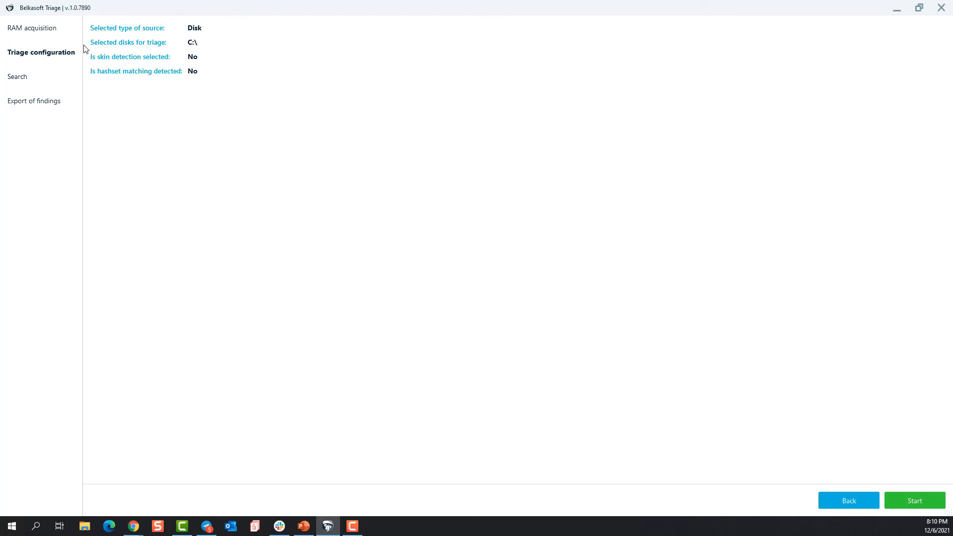
click(920, 503)
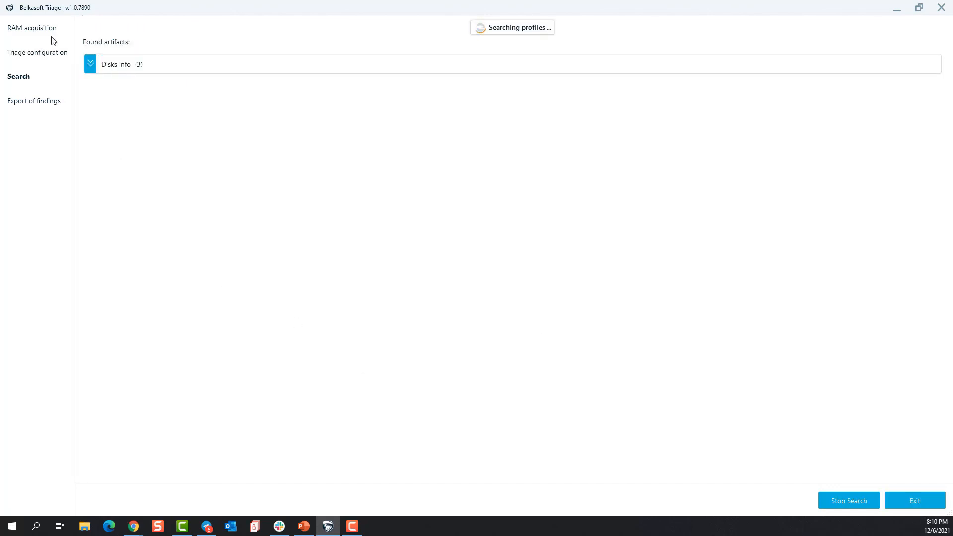
click(90, 63)
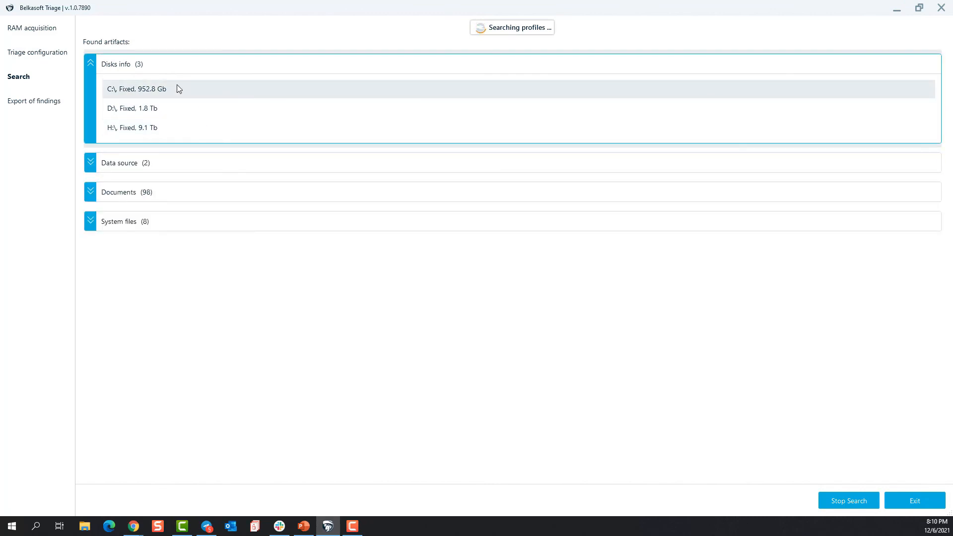
Collapse the Disks info results and look through the files found under Data source
click(87, 62)
click(93, 95)
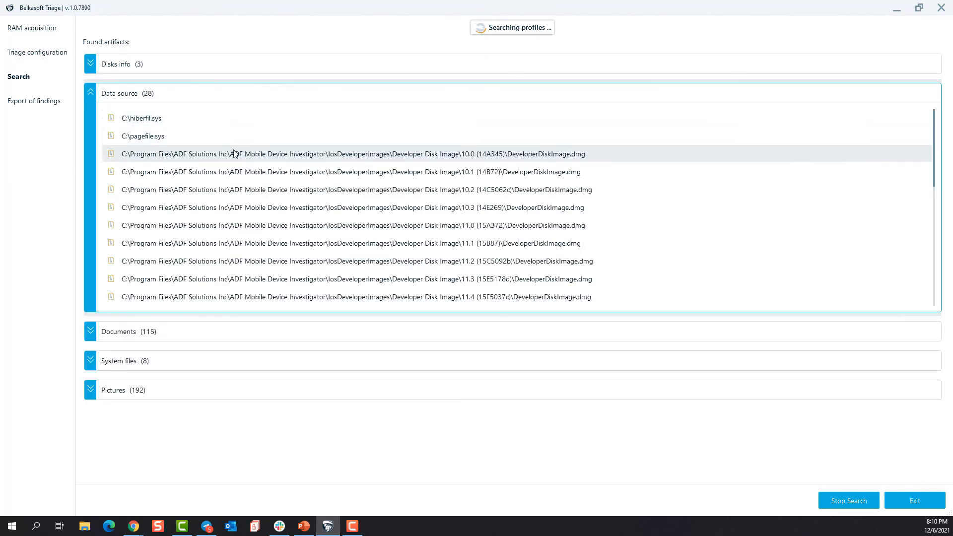
scroll(189, 158, down, 6)
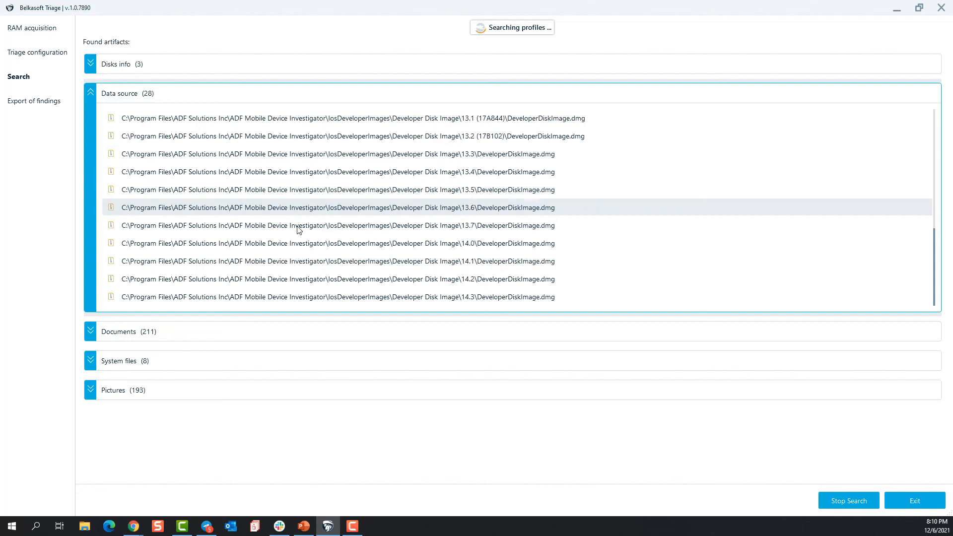
click(96, 94)
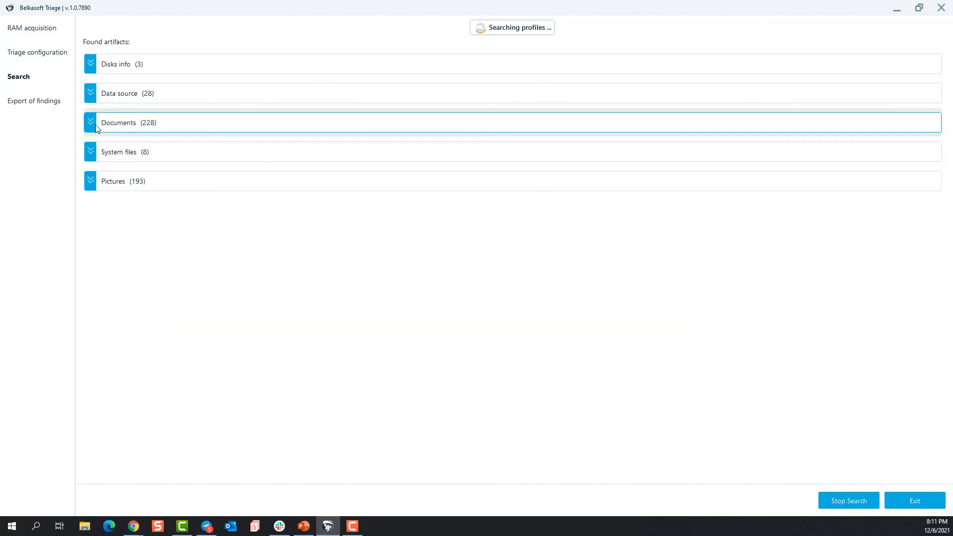
Examine the Documents, System files and Pictures artifacts one after another, collapsing each category after viewing
click(93, 124)
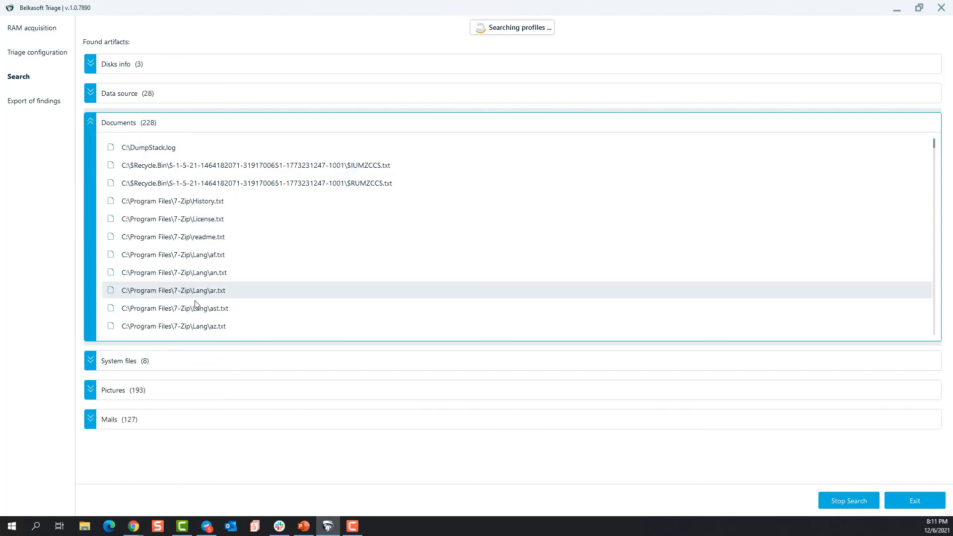
click(90, 123)
click(91, 151)
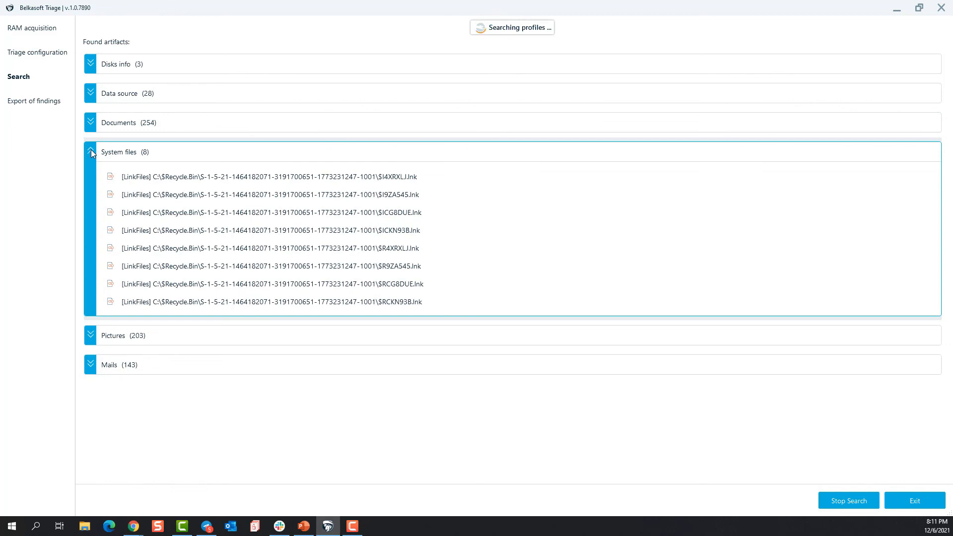
click(91, 151)
click(91, 180)
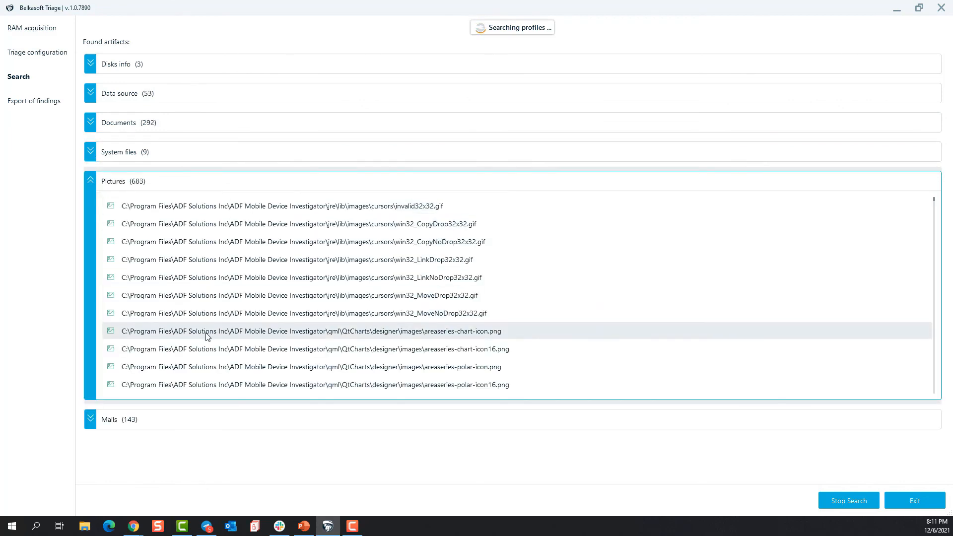
click(88, 176)
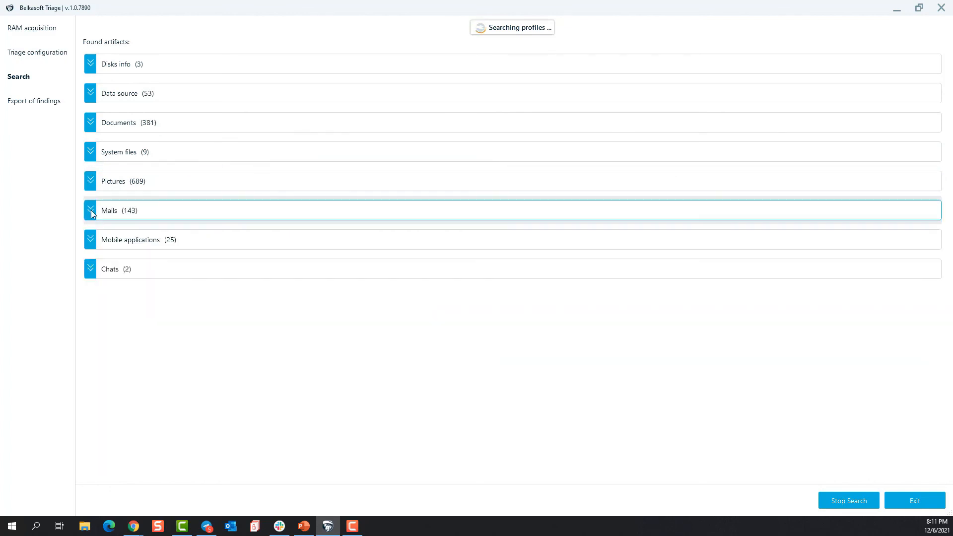
Examine the Mails, Mobile applications, Chats and Videos artifacts one after another, collapsing each category after viewing
click(92, 210)
click(91, 210)
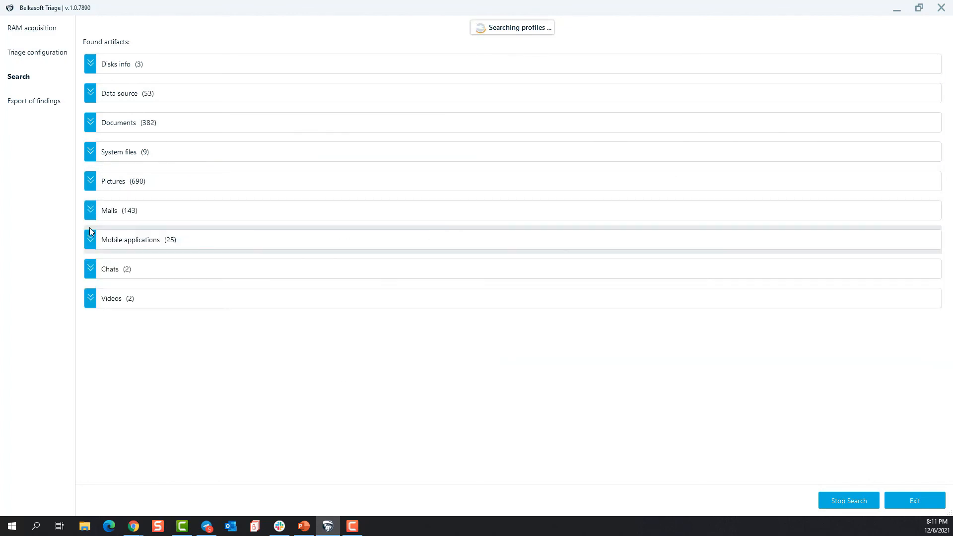
click(88, 240)
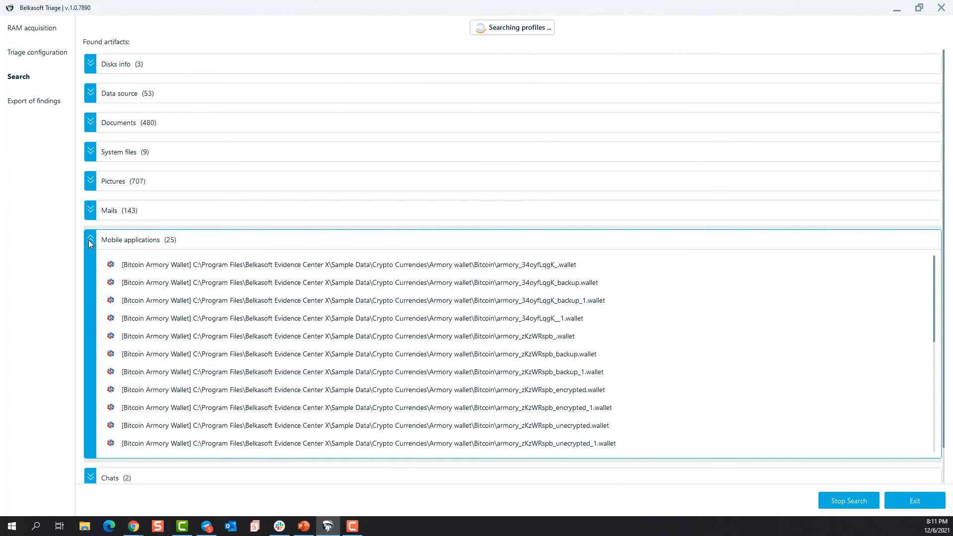
click(88, 240)
click(89, 269)
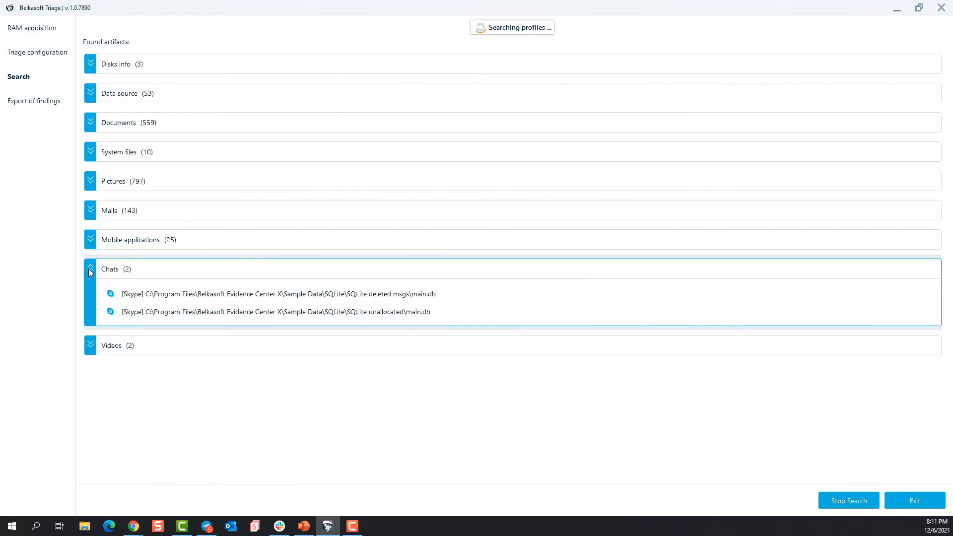
click(88, 272)
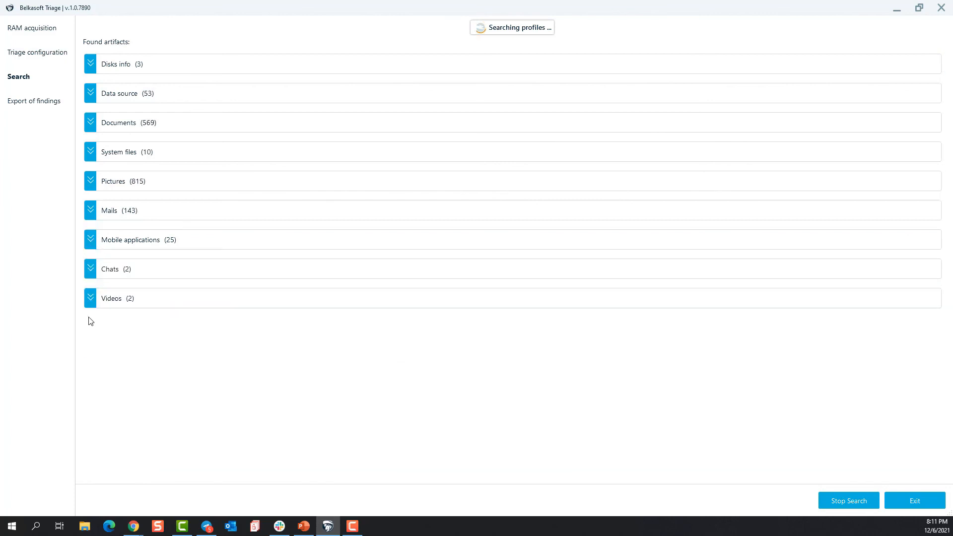
click(90, 301)
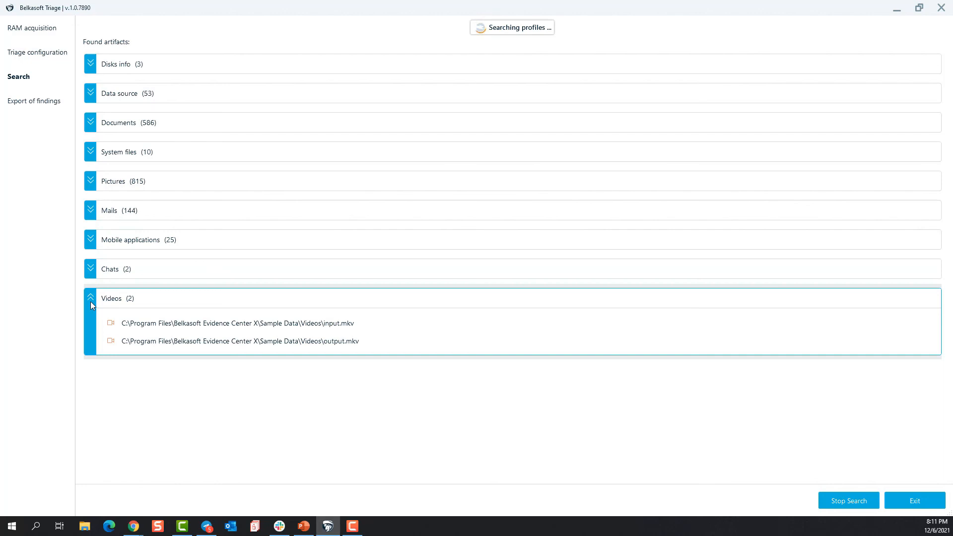
click(90, 302)
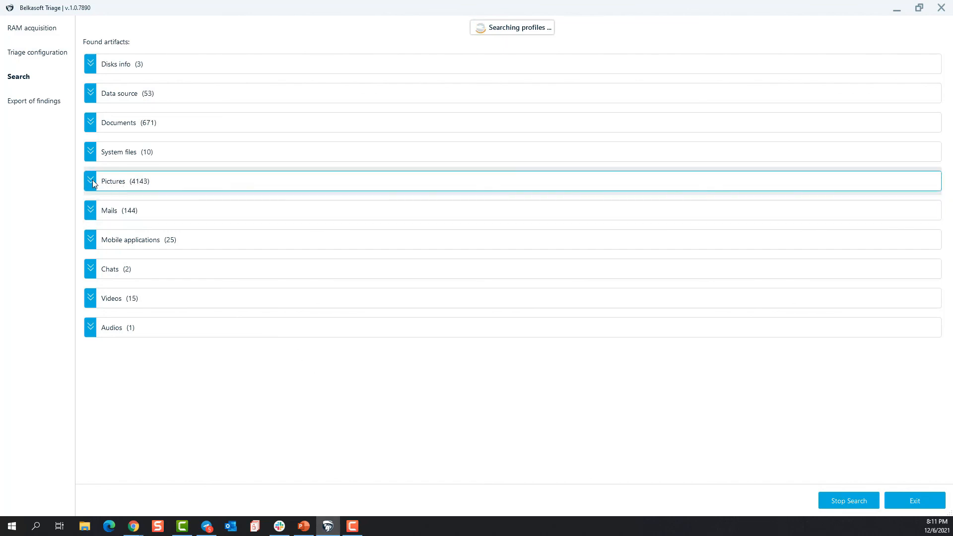
Look through the whole list of cryptocurrency wallet files under Mobile applications and collapse the category
click(90, 241)
scroll(398, 332, down, 5)
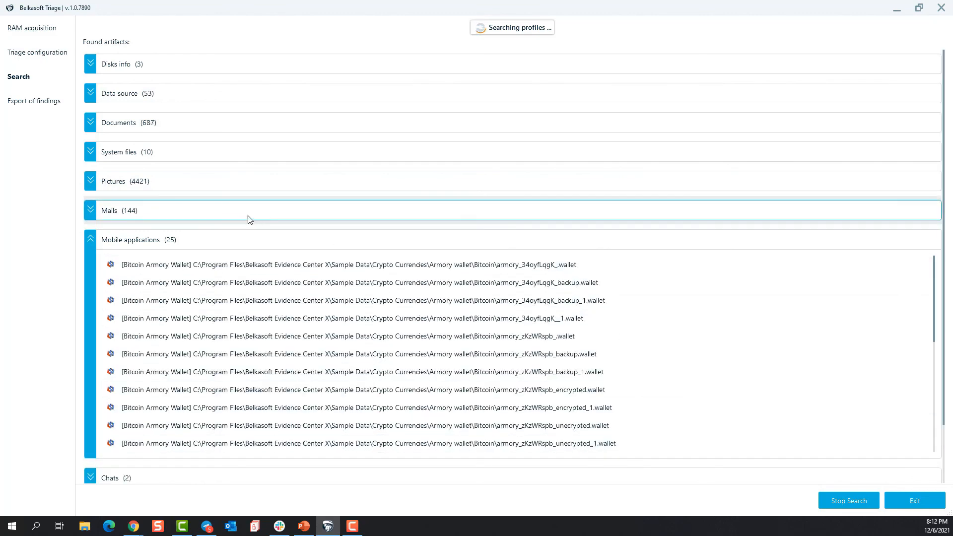
scroll(233, 340, down, 1)
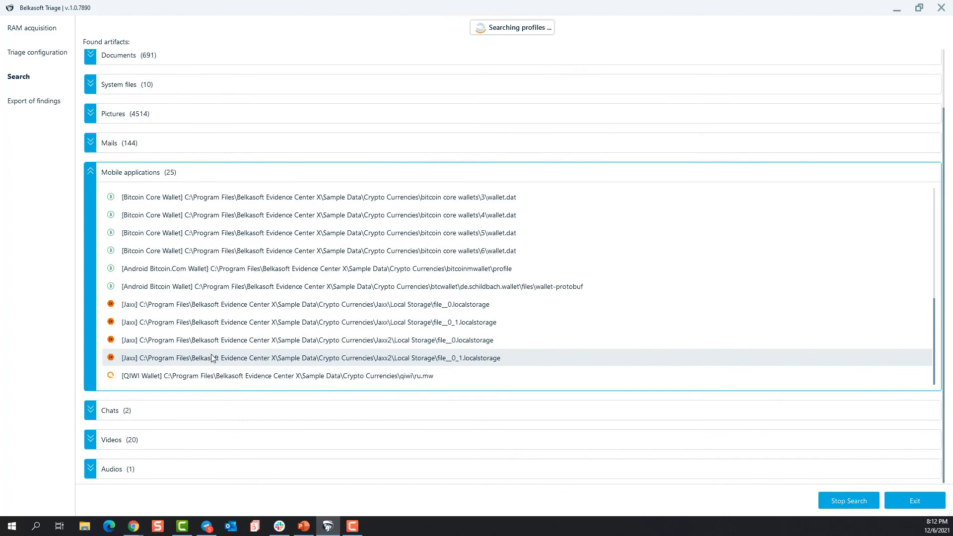
scroll(216, 353, up, 8)
scroll(218, 333, down, 8)
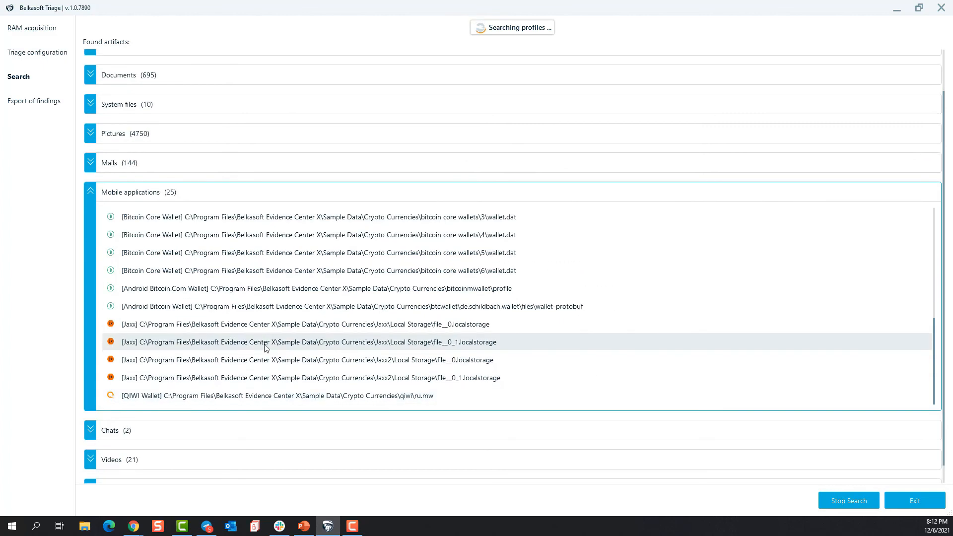
scroll(242, 365, up, 8)
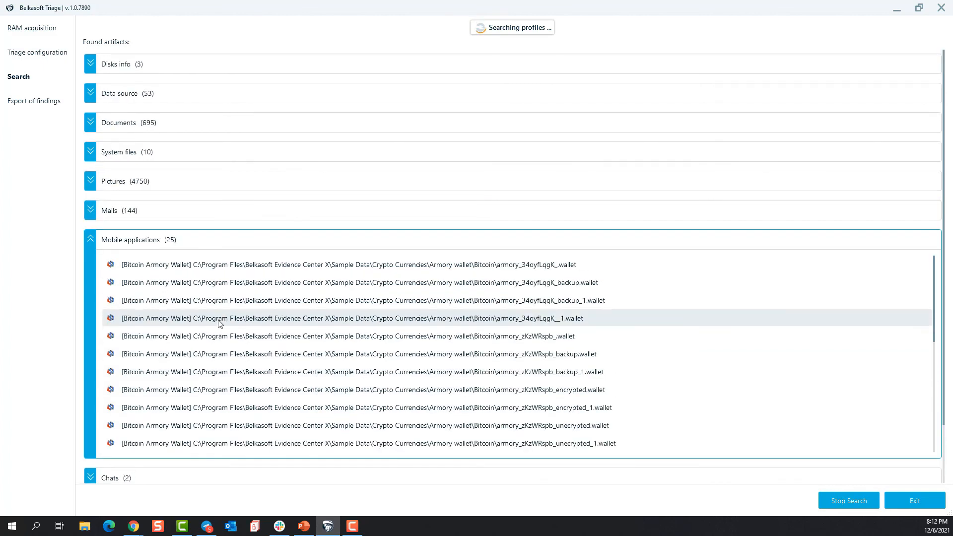
click(87, 240)
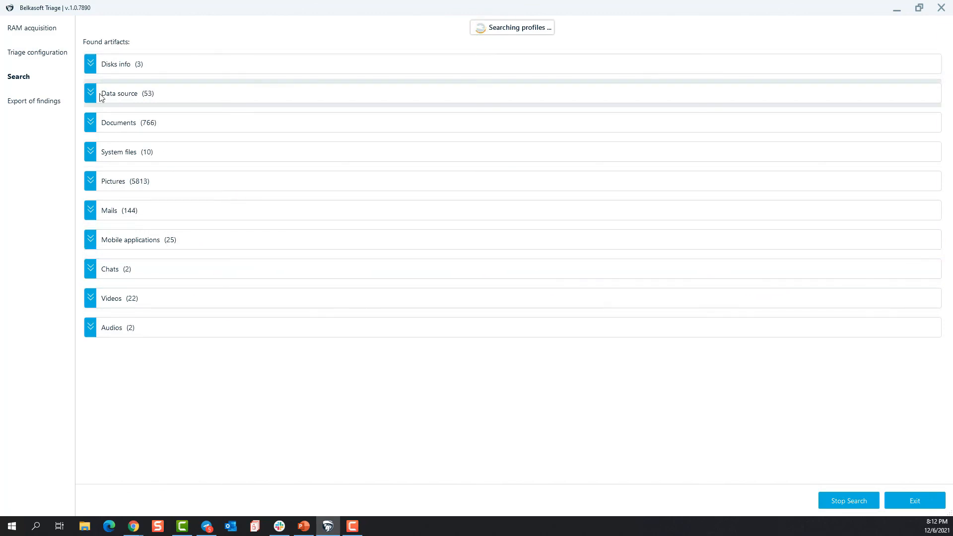
Stop the running profile search, agree to export the incomplete results, and proceed to the export of findings after viewing Mails
click(847, 499)
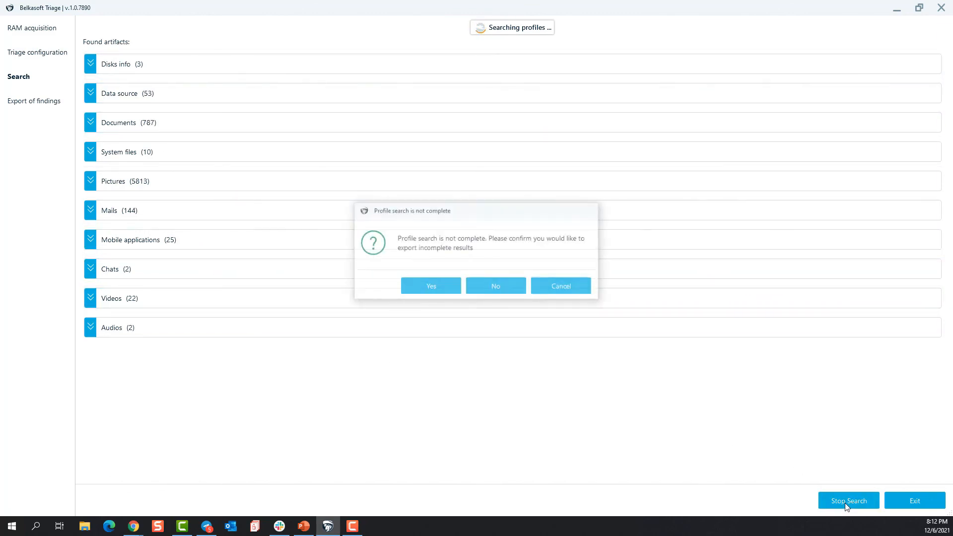
click(428, 287)
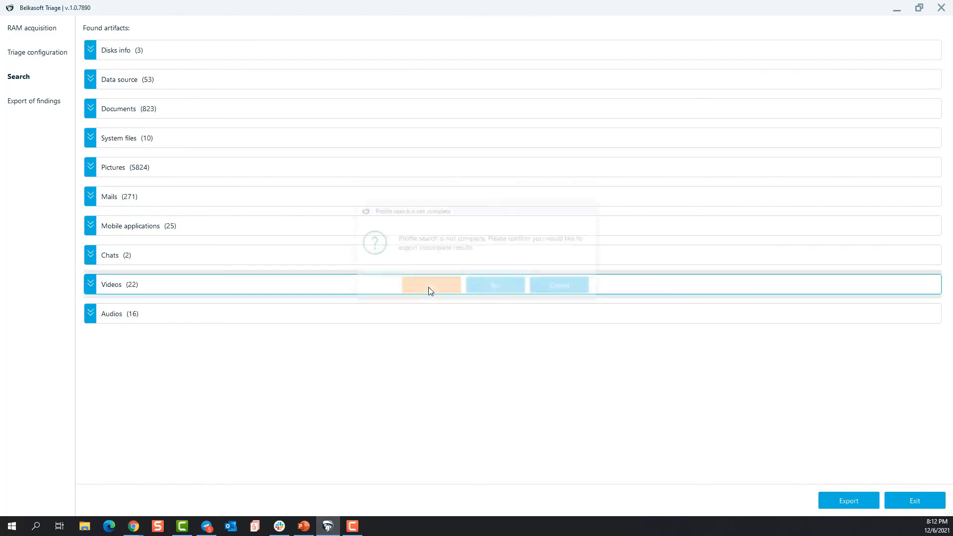
click(89, 199)
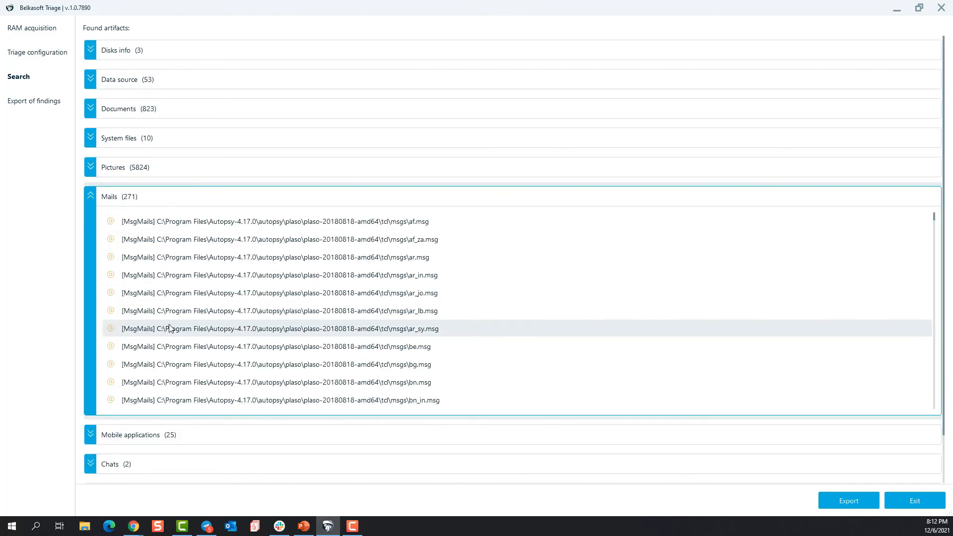
click(863, 504)
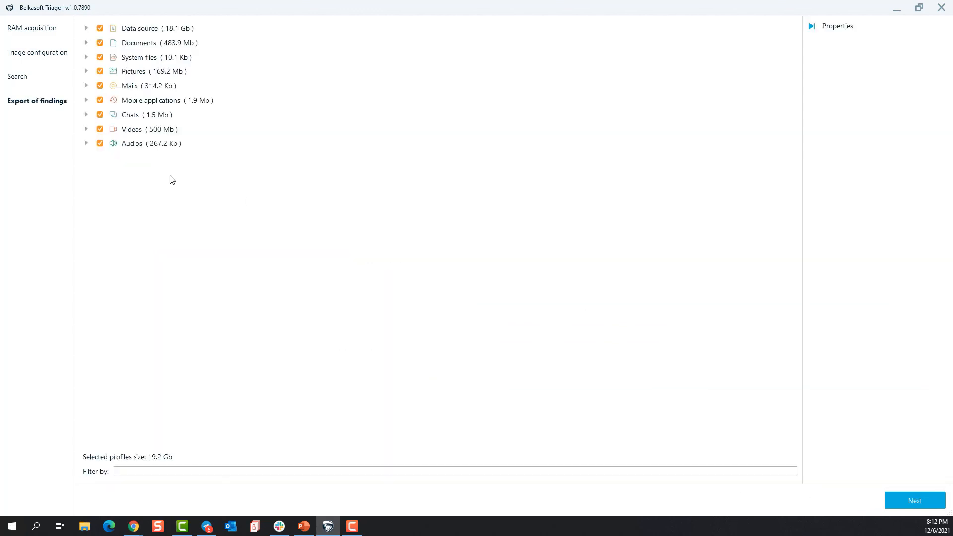
Look through the individual MSG files under Mails > MsgMails in the export selection, and collapse Mails
click(86, 86)
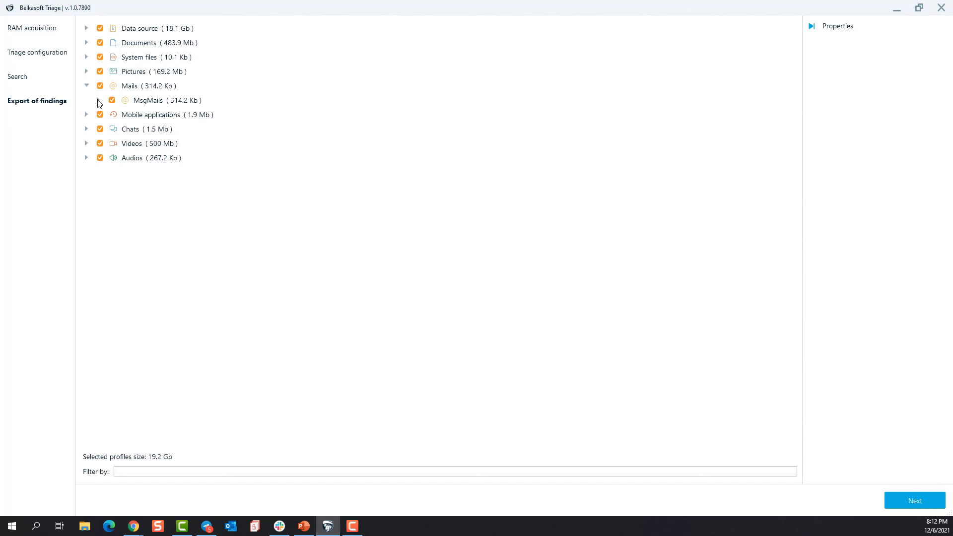
click(98, 101)
scroll(139, 149, down, 10)
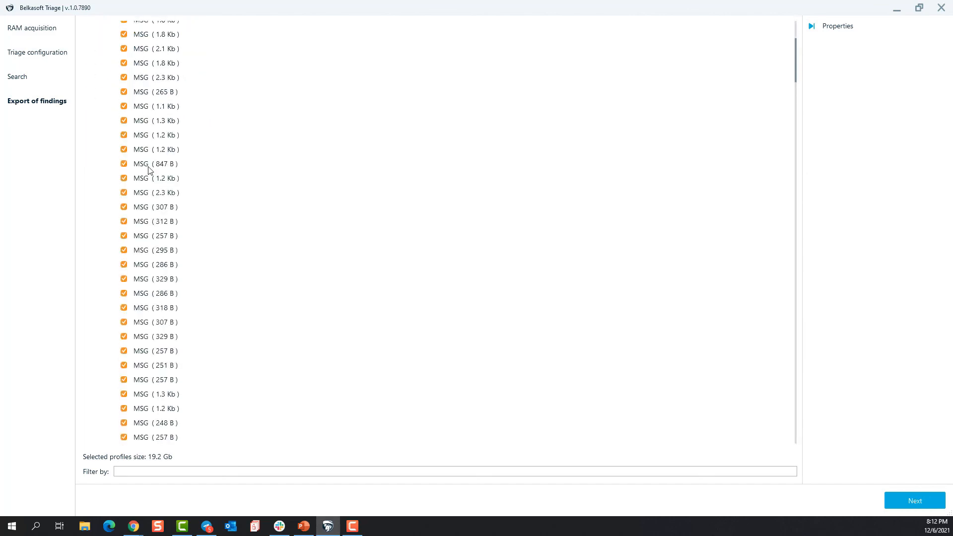
scroll(151, 174, down, 15)
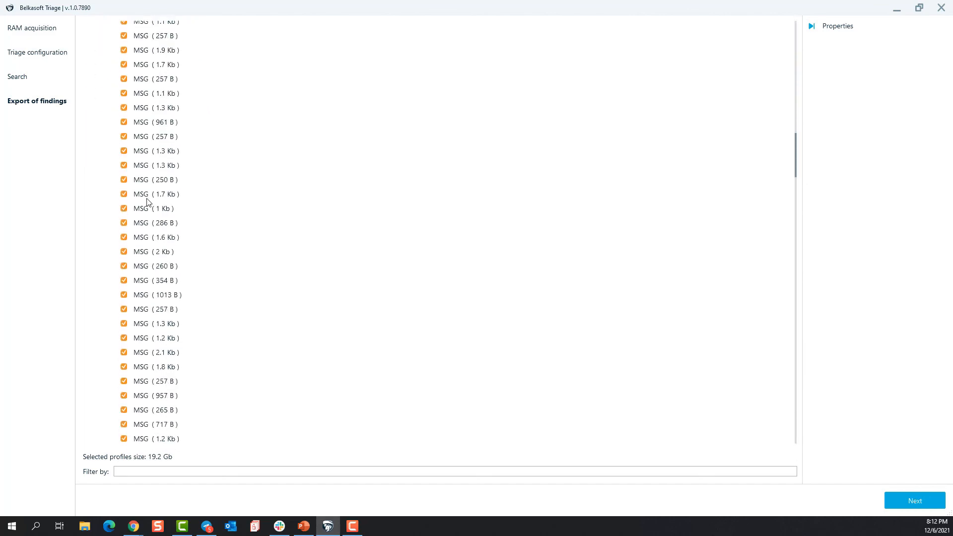
scroll(151, 189, up, 15)
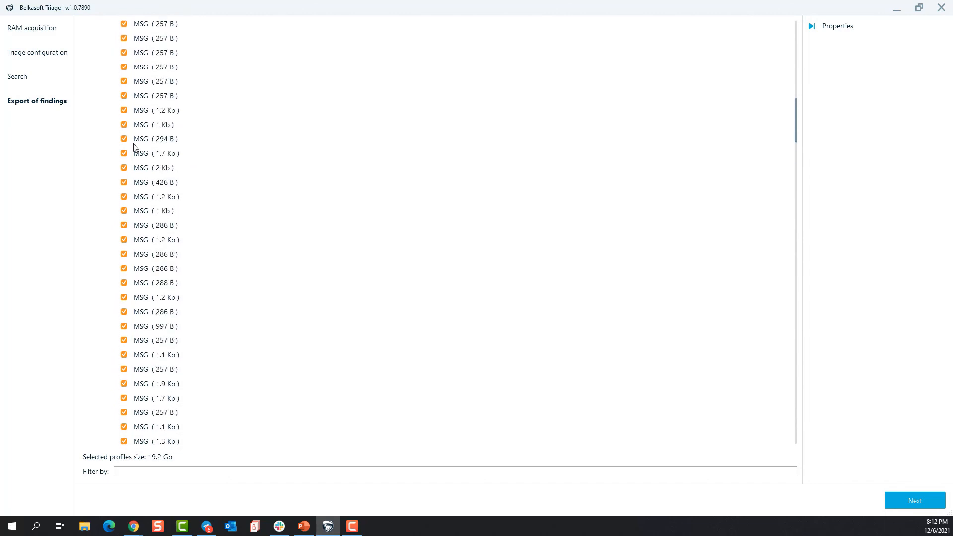
scroll(92, 85, up, 5)
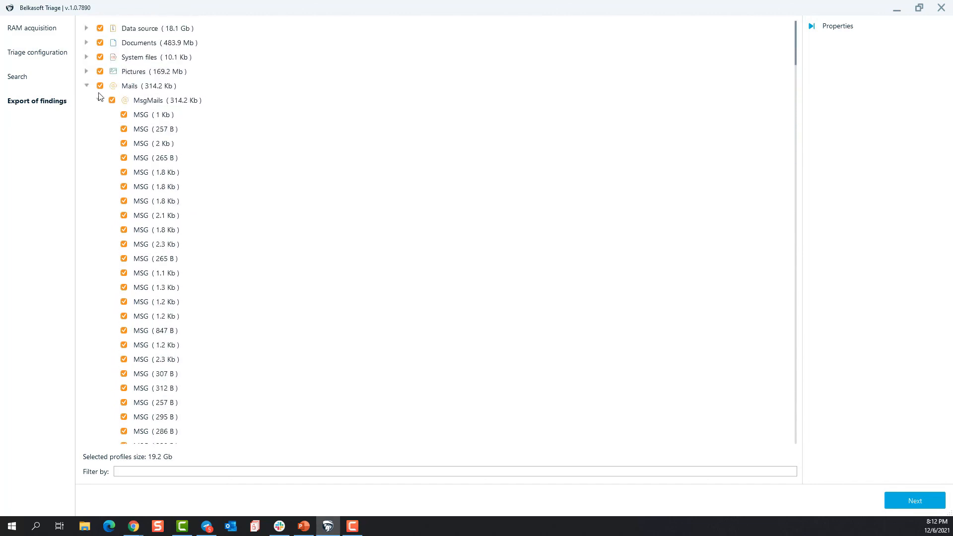
click(87, 87)
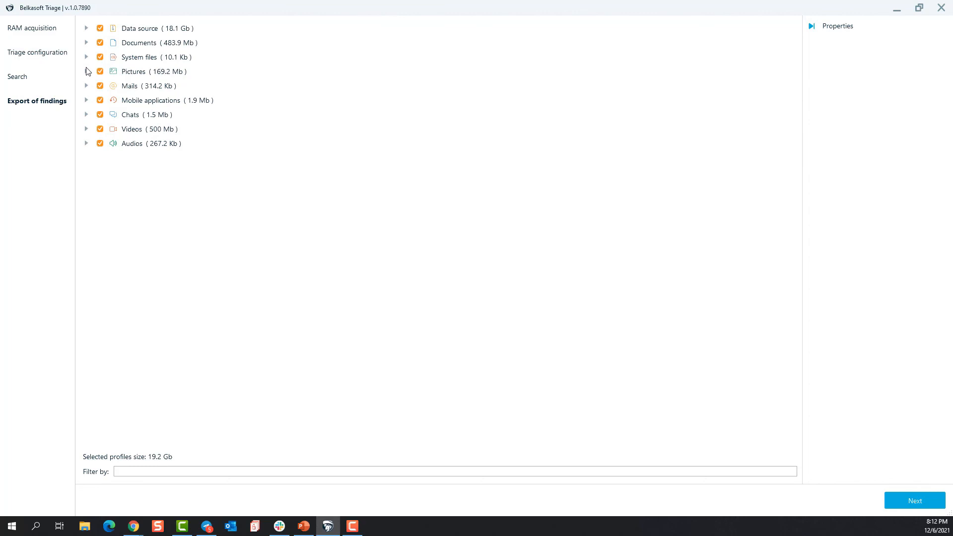
Expand Pictures in the export selection and look through the listed image files
click(86, 72)
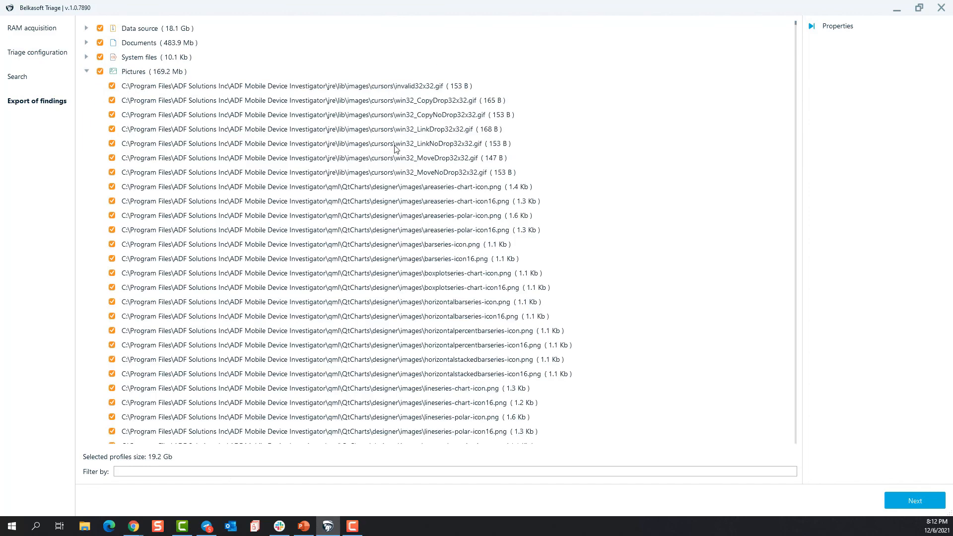
scroll(392, 154, down, 7)
scroll(389, 170, down, 3)
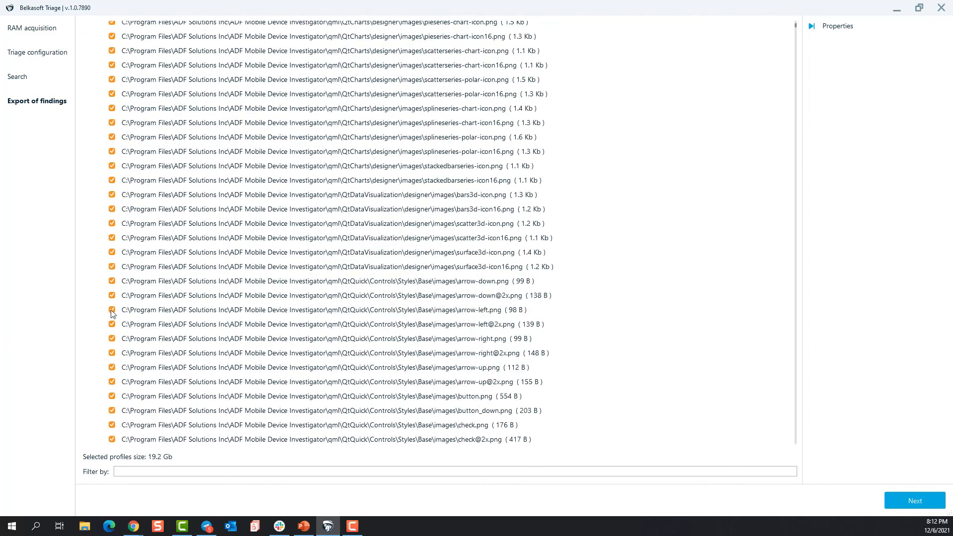
scroll(179, 310, up, 7)
Filter the export findings by "bad", collapse the Pictures results, and clear the filter text
click(174, 470)
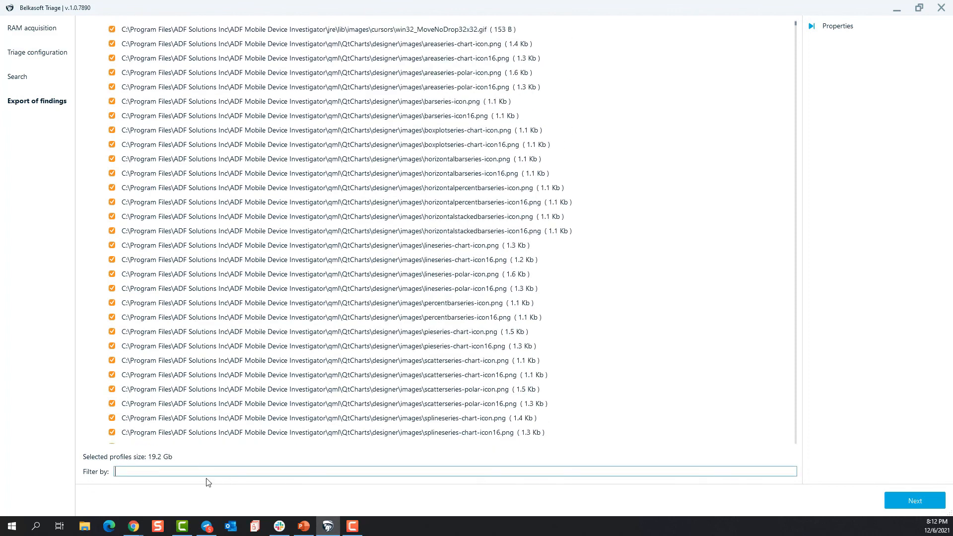
text(bad)
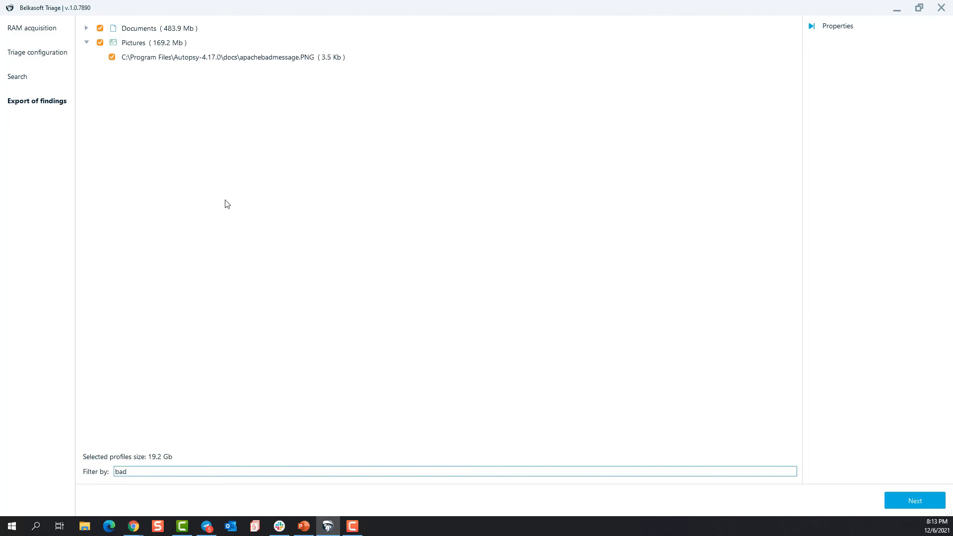
click(87, 44)
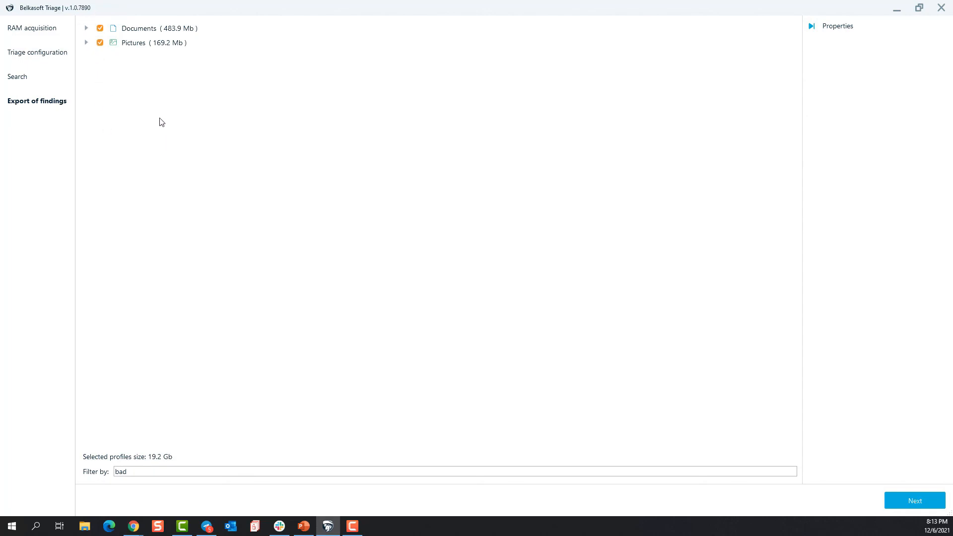
double_click(134, 472)
key(BackSpace)
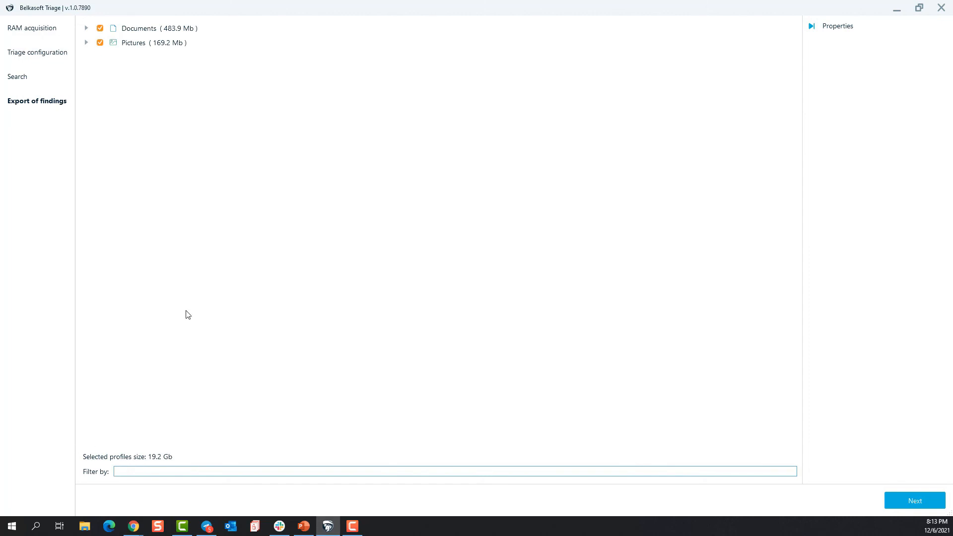